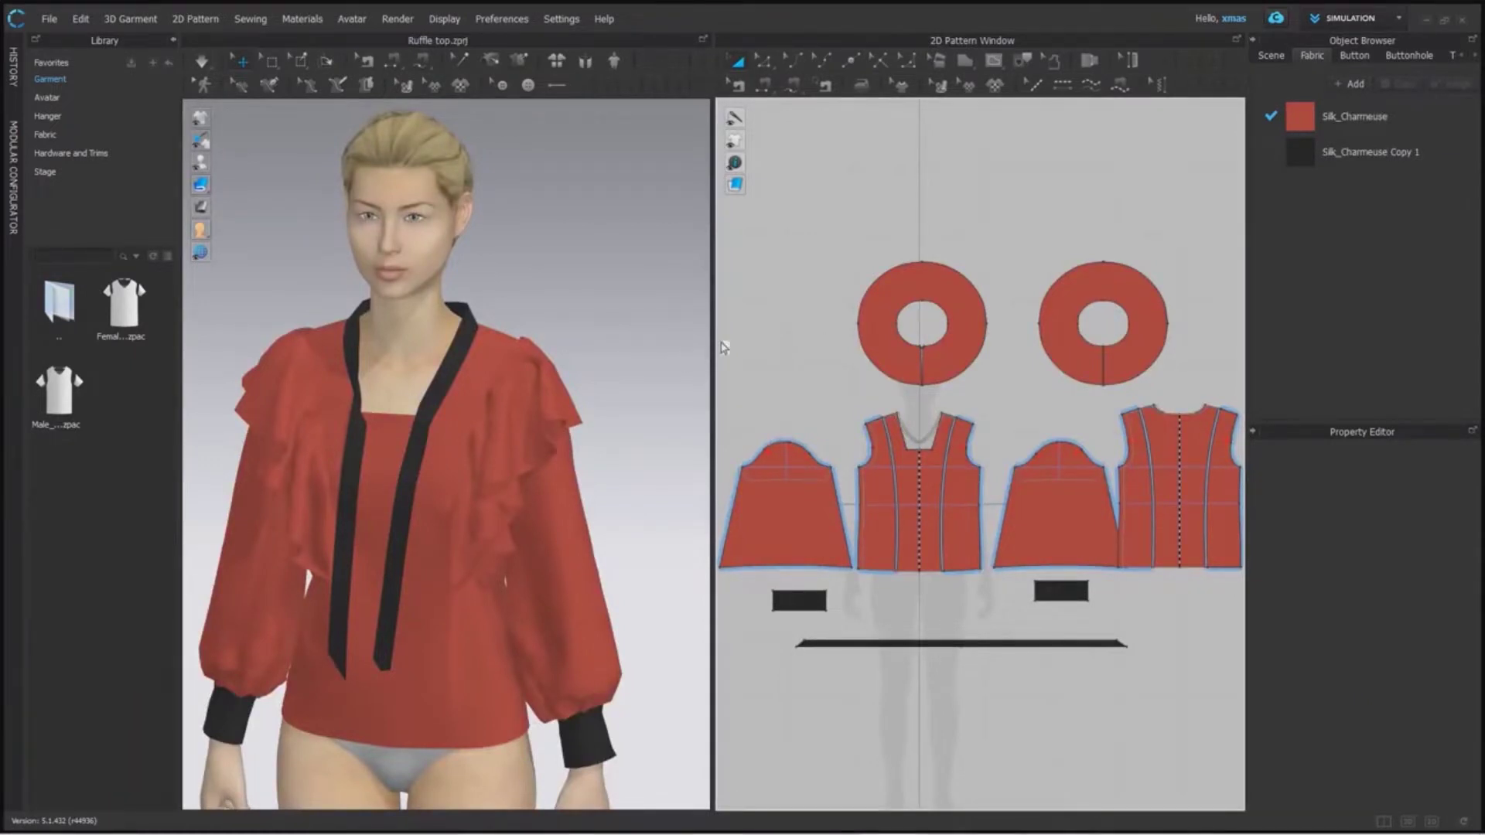
Widen the 3D garment window and deactivate the ruffle on the avatar's left shoulder with the Pattern Only option
left_click_drag(718, 350, 844, 466)
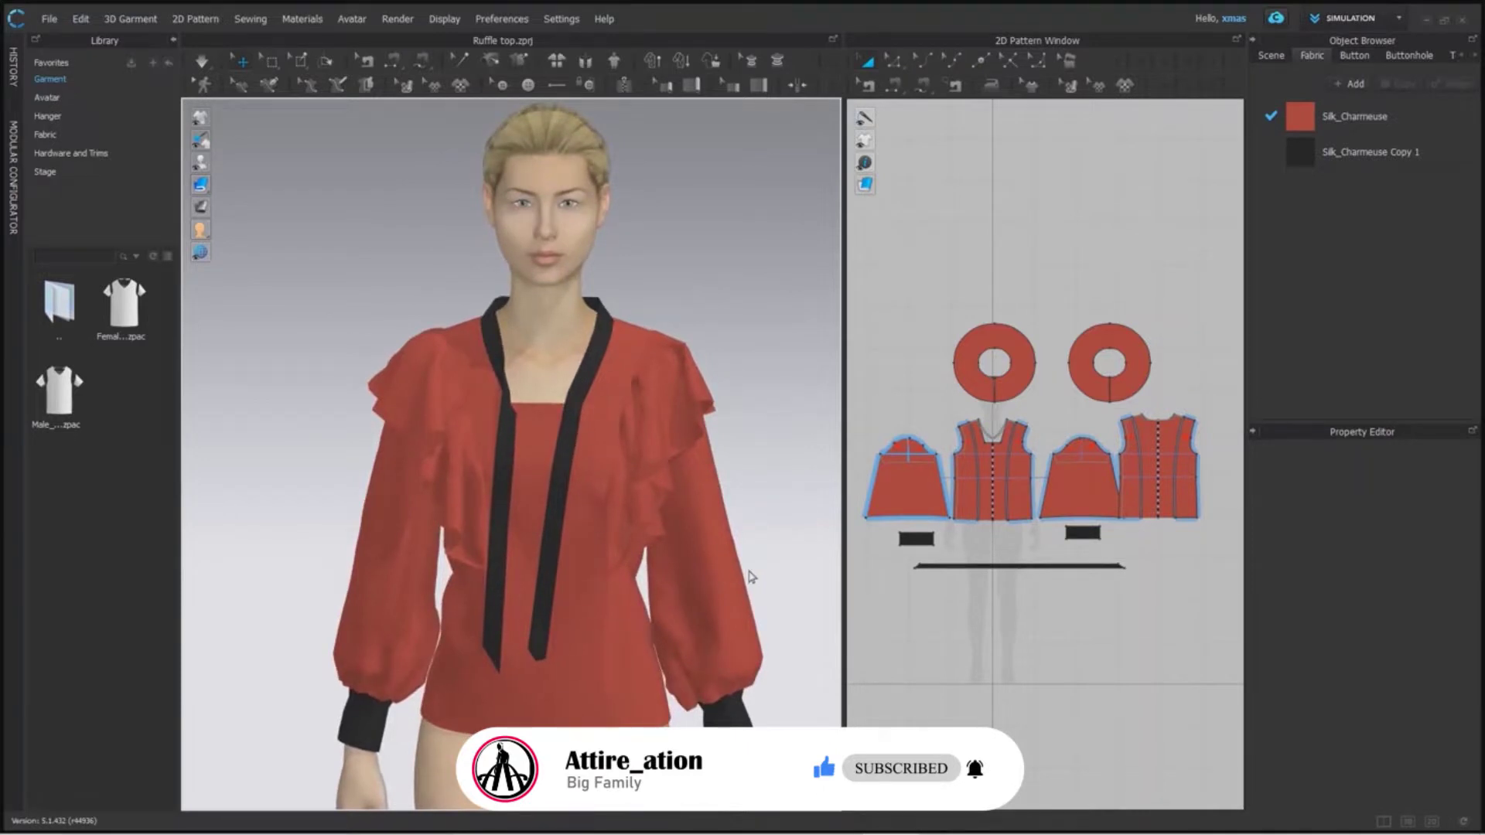
right_click_drag(733, 607, 729, 588)
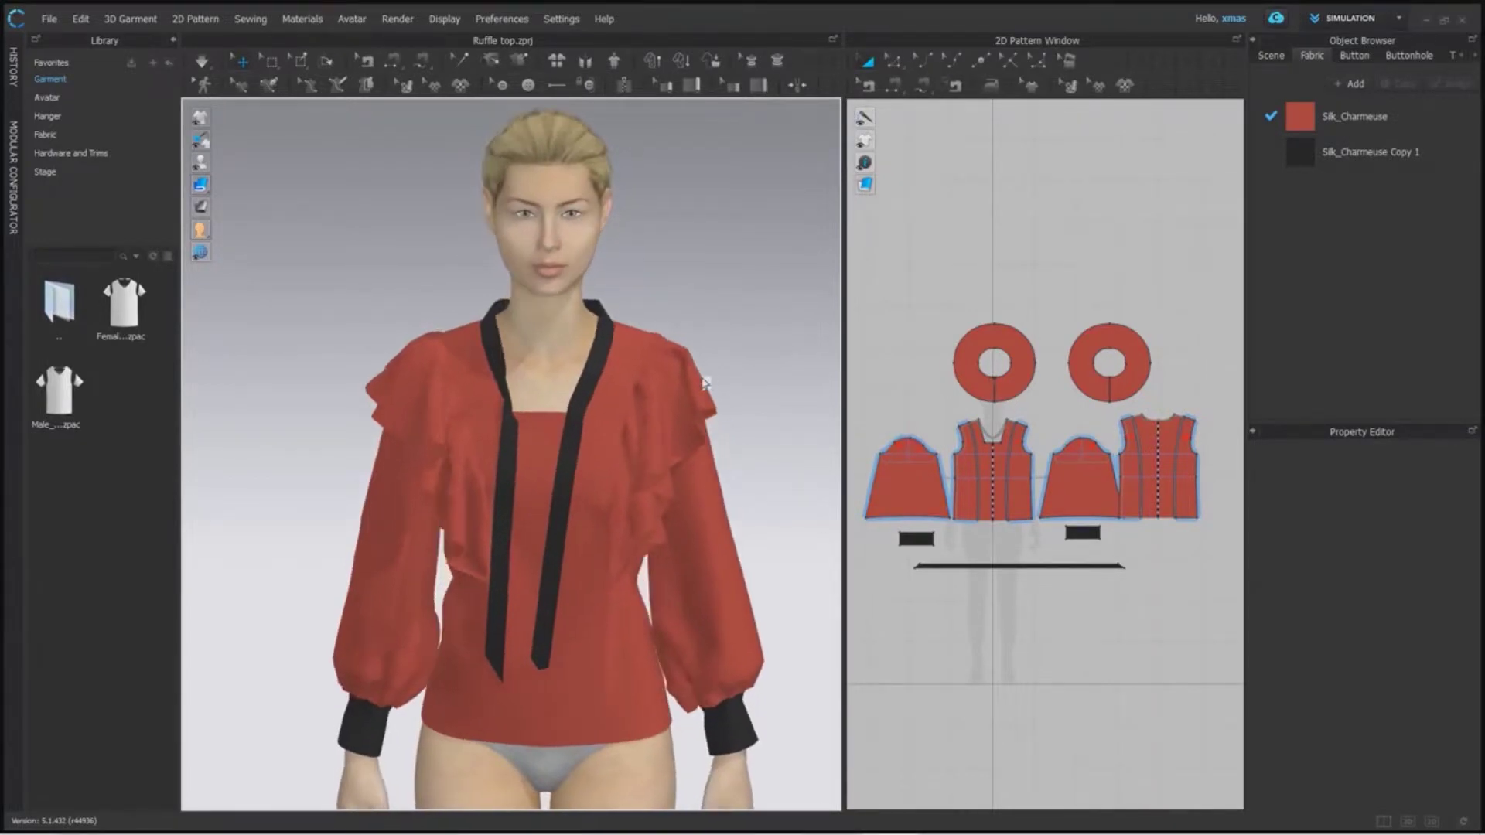
right_click(671, 417)
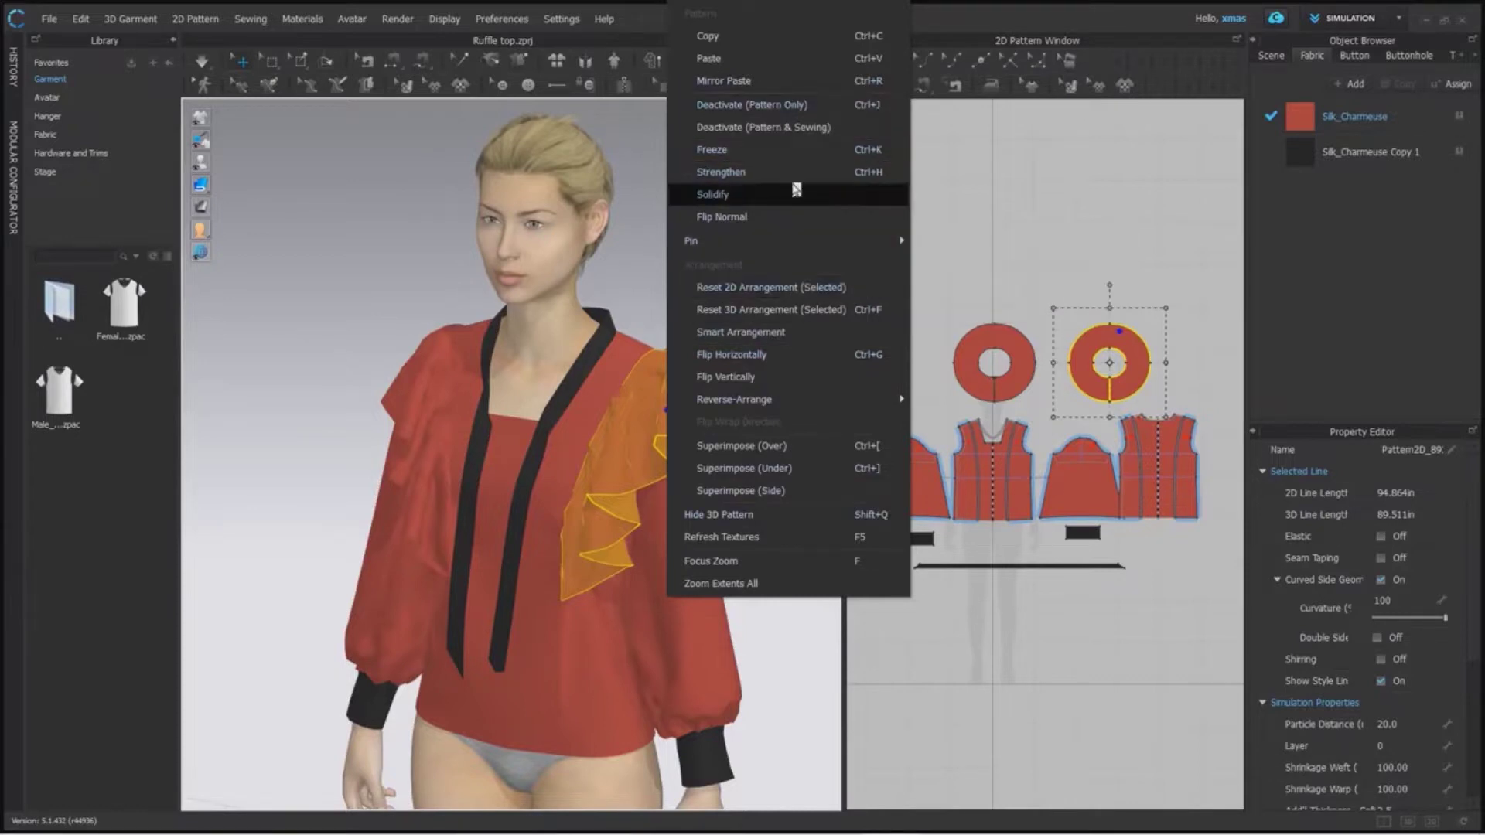
left_click(825, 108)
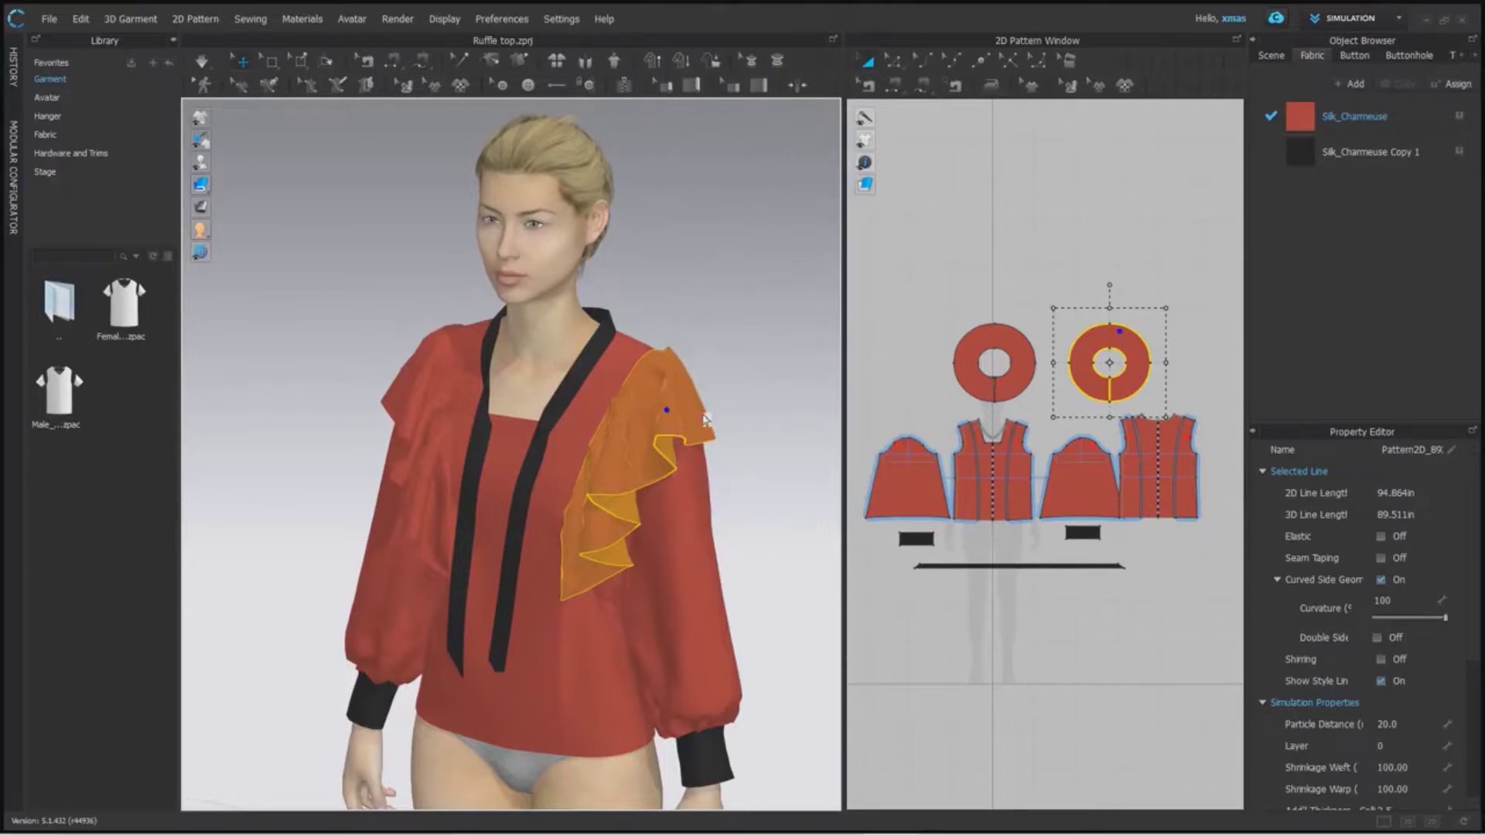
right_click_drag(686, 373, 768, 397)
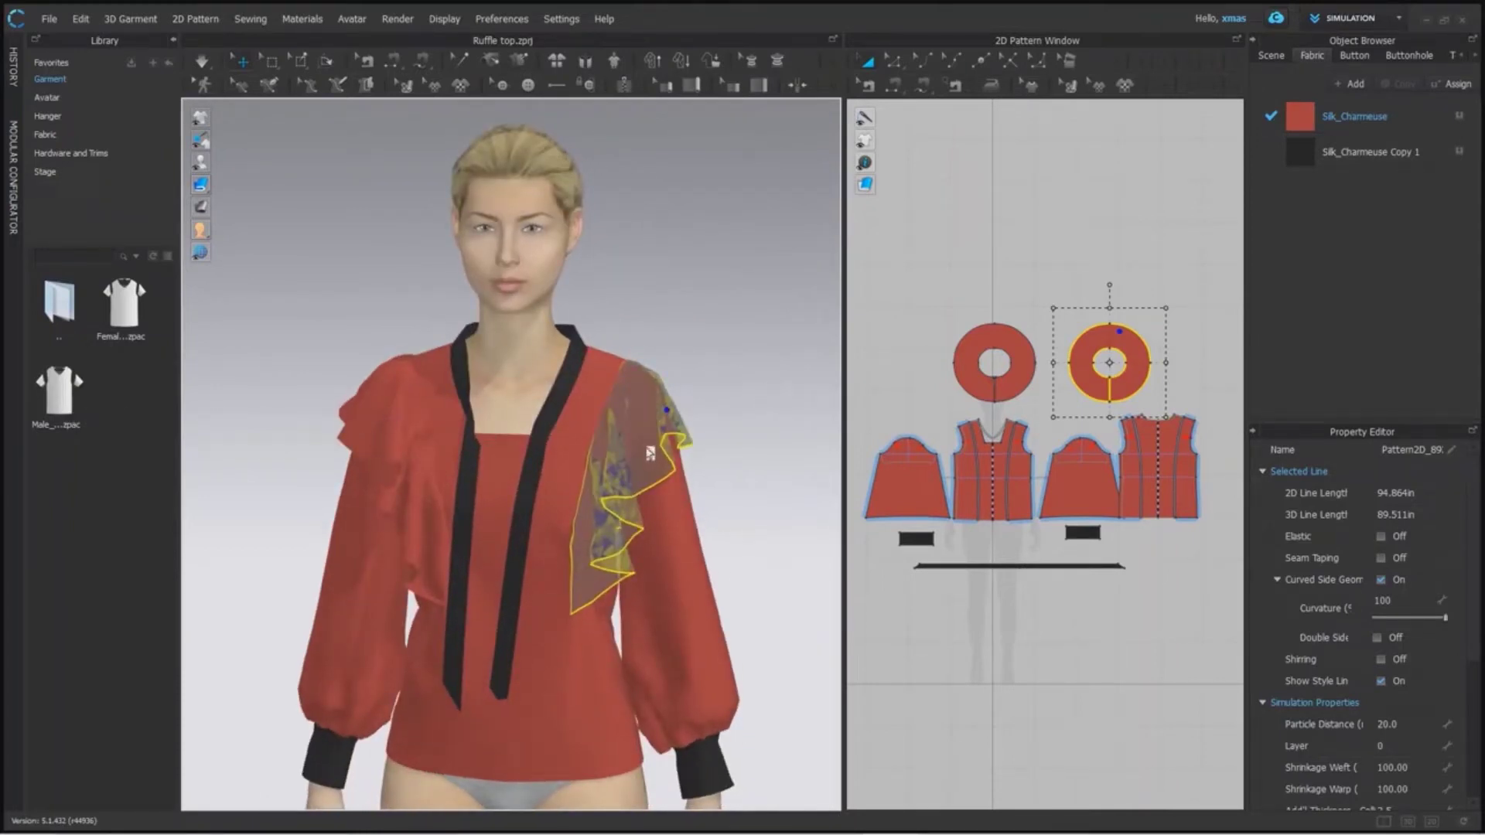
right_click_drag(697, 458, 788, 414)
left_click(787, 413)
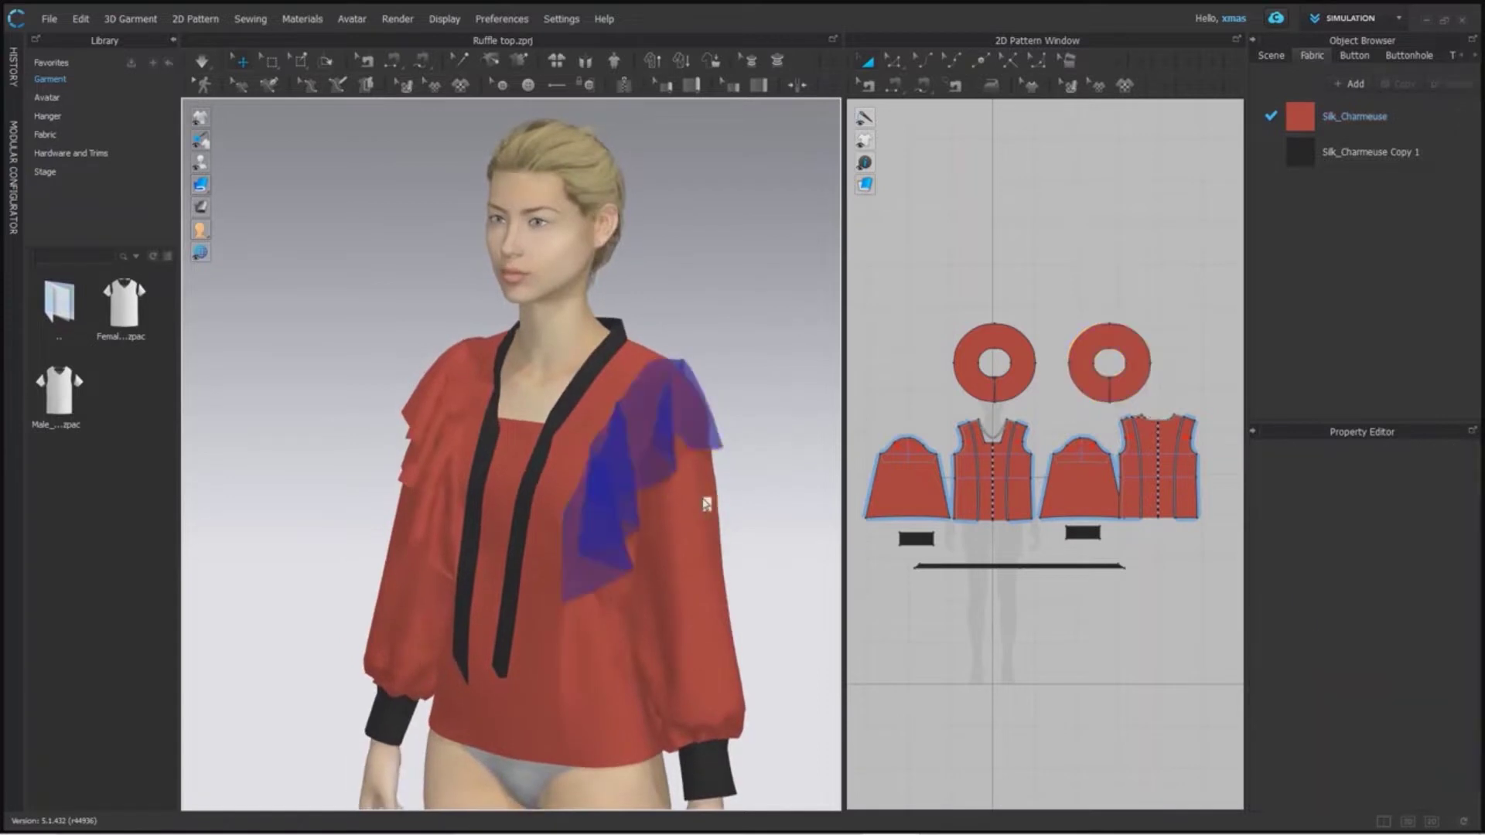
mouse_move(709, 504)
right_mouse_down()
mouse_move(759, 490)
mouse_move(731, 493)
right_mouse_up()
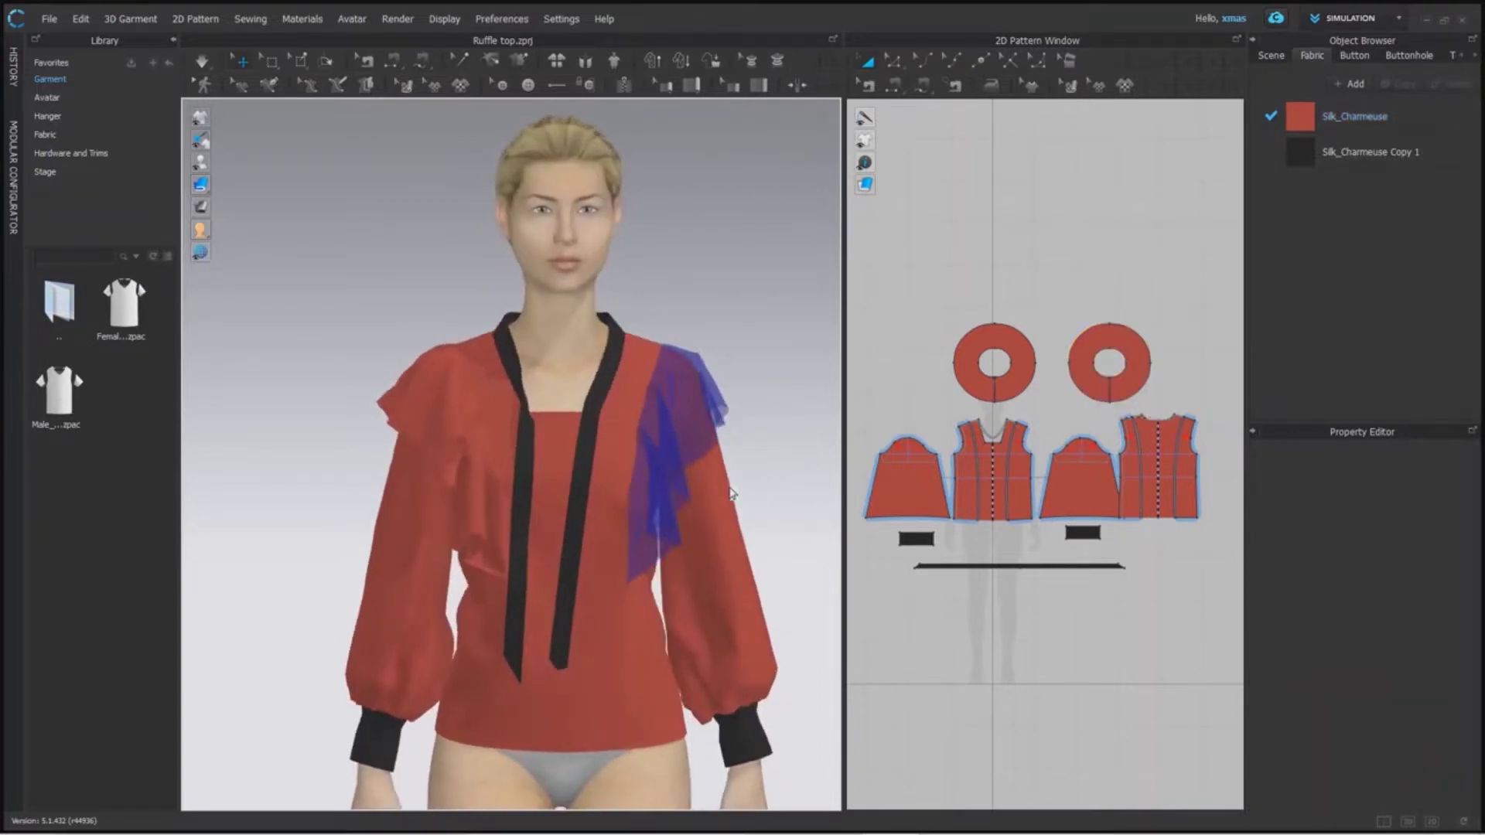
Move the deactivated ruffle sideways off the avatar's left shoulder so that its seams stretch out
left_click(701, 364)
middle_click_drag(701, 364, 576, 379)
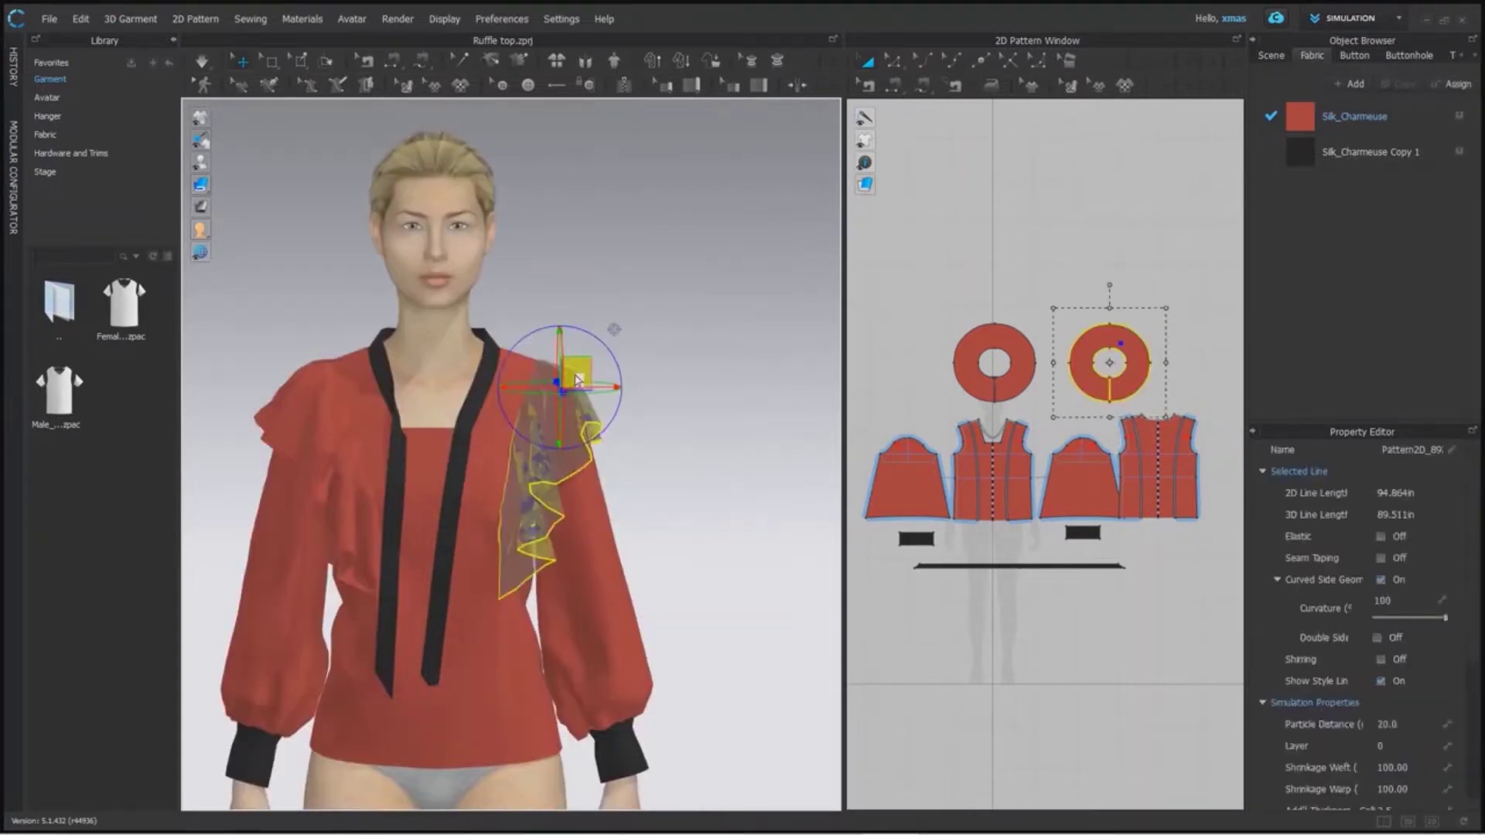
left_click_drag(577, 379, 670, 373)
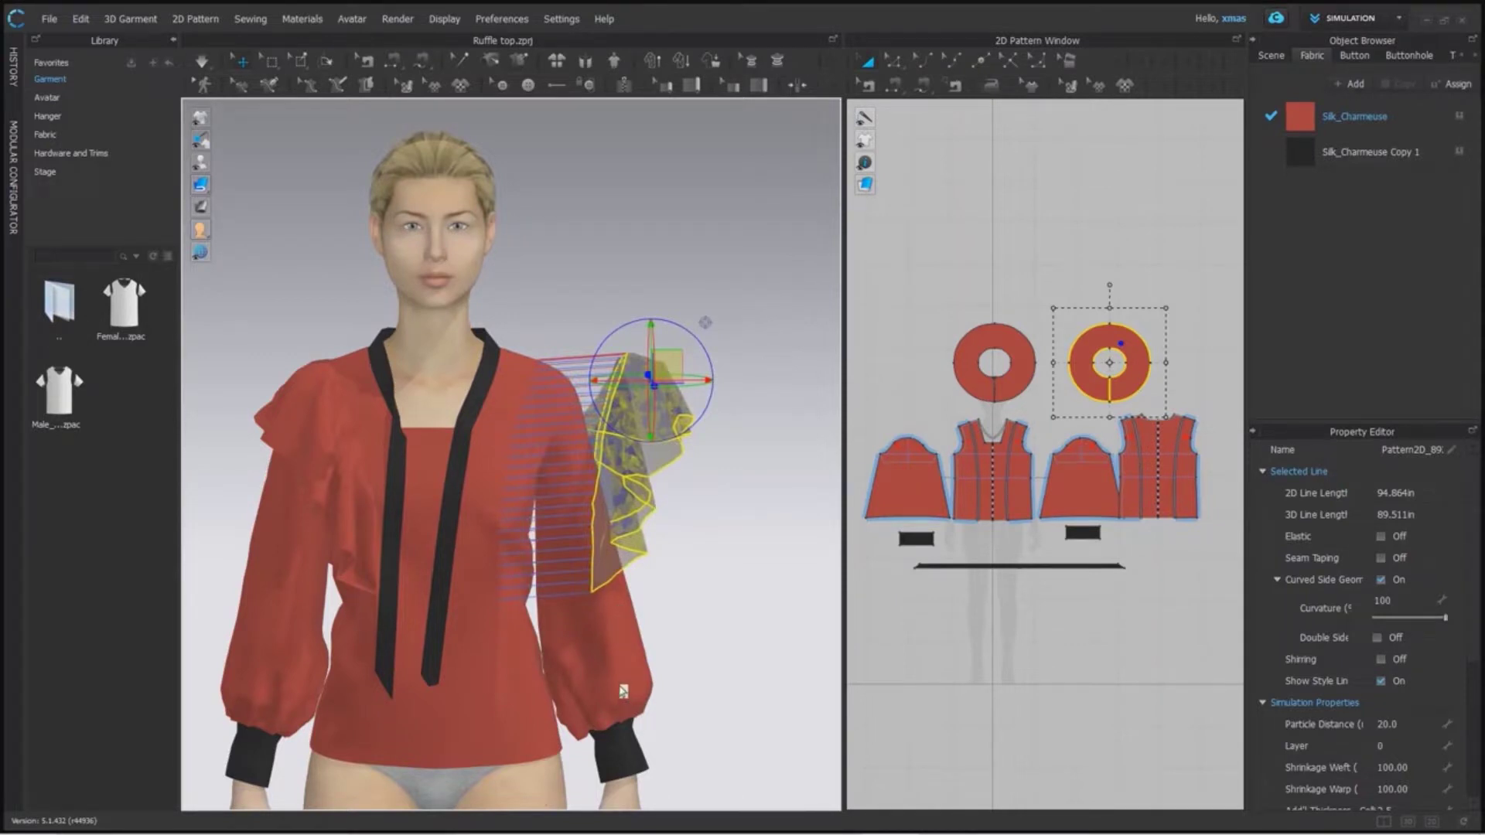
Select the avatar's left sleeve together with its cuff and hide both in the 3D view
left_click(636, 718)
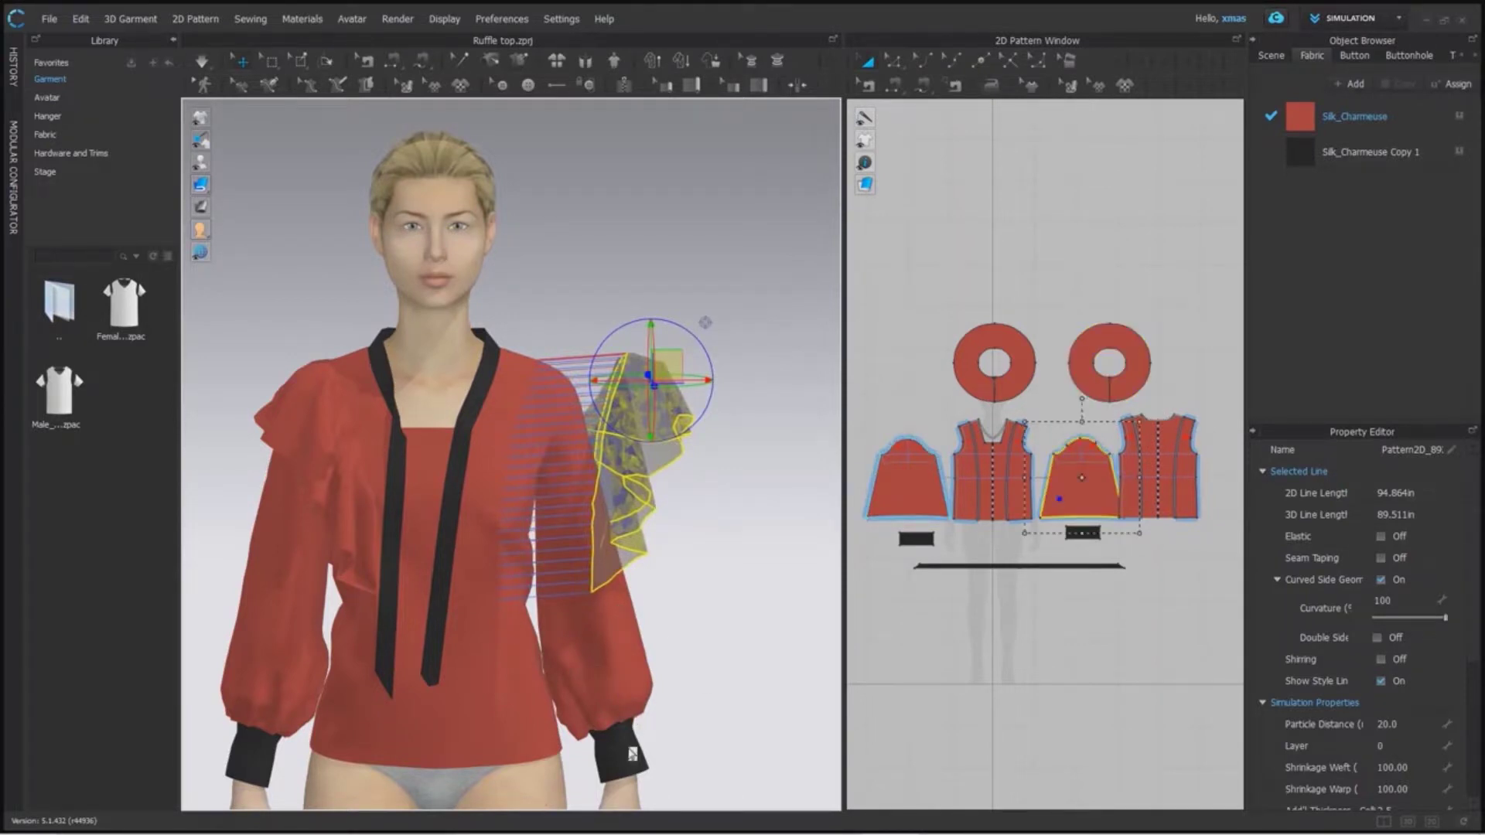
right_click(631, 681)
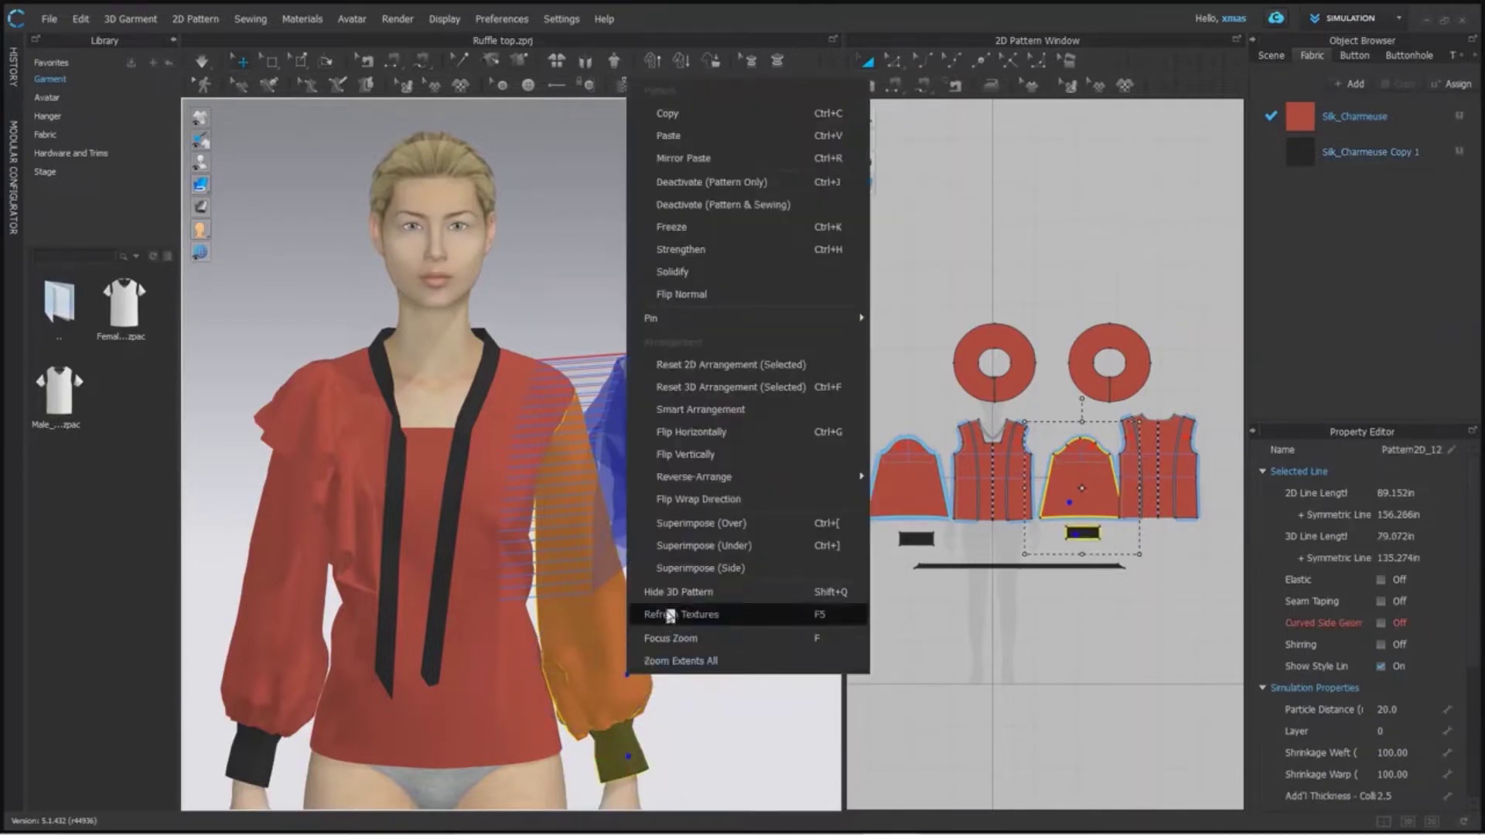
left_click(677, 593)
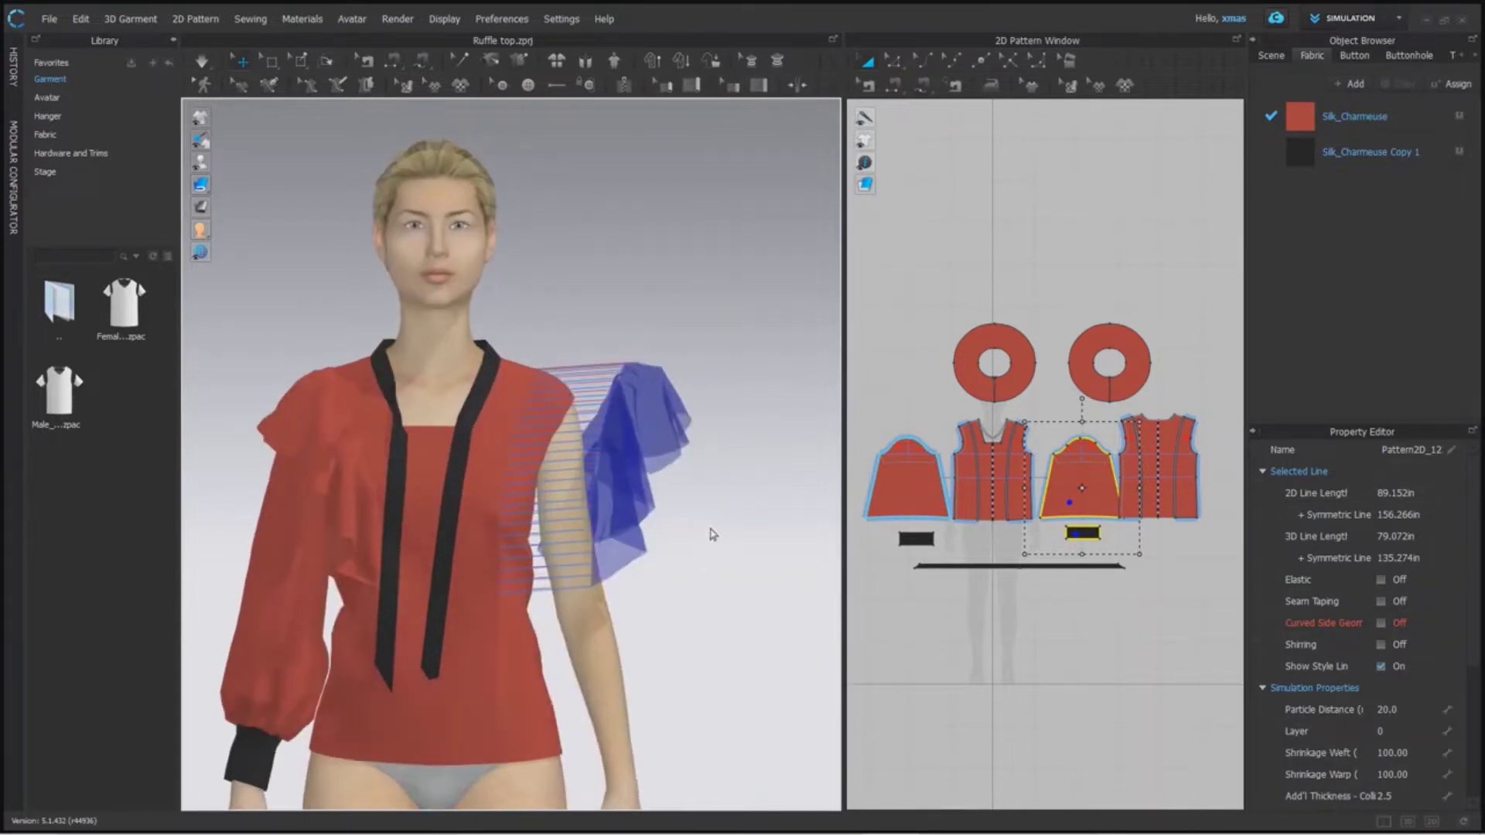
Simulate the garment with the ruffle pattern deactivated and its sewing still active, and clear the selection
key("space")
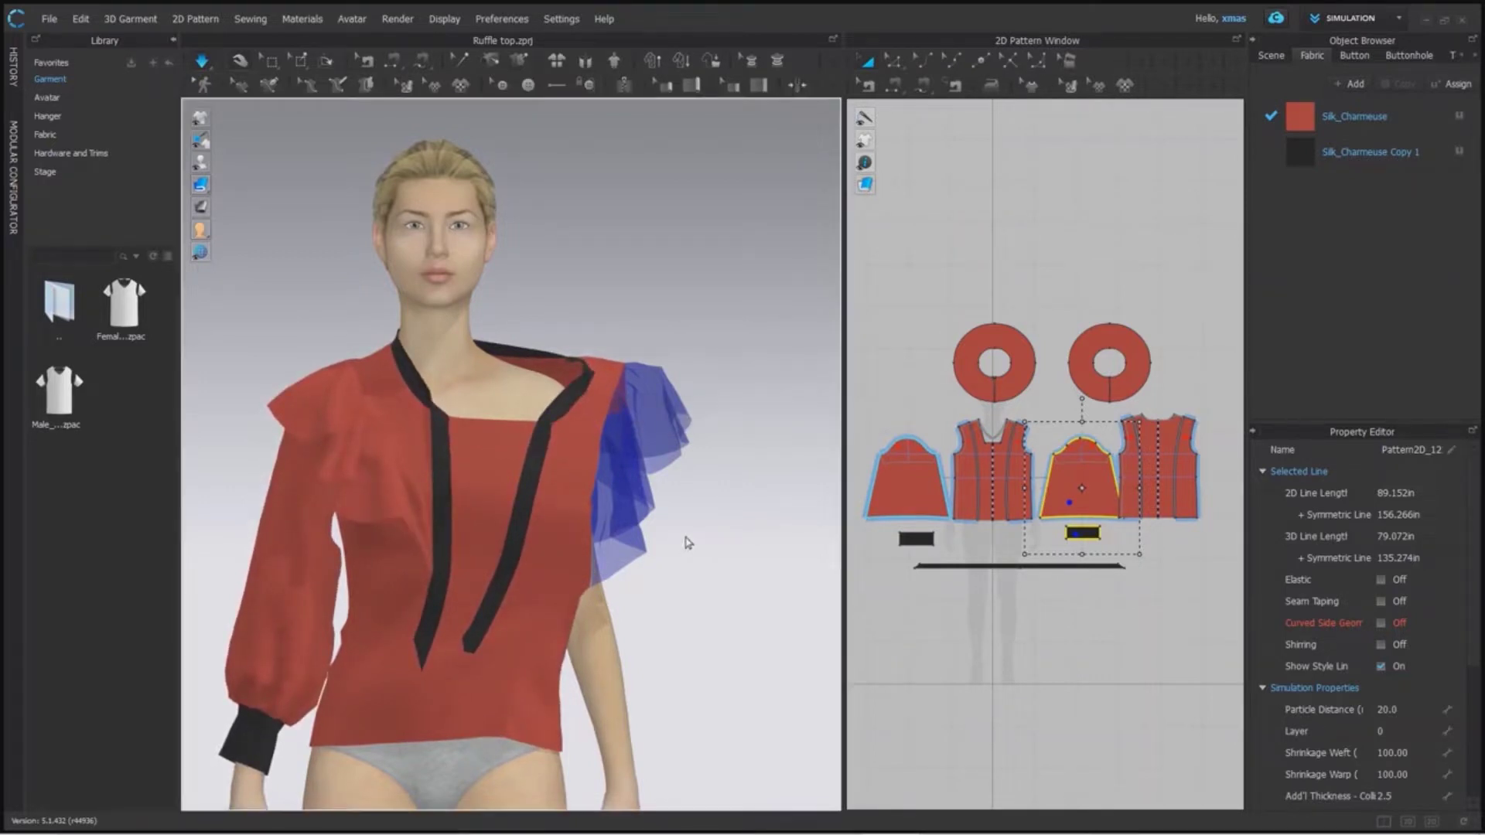
left_click(659, 455)
key("Escape")
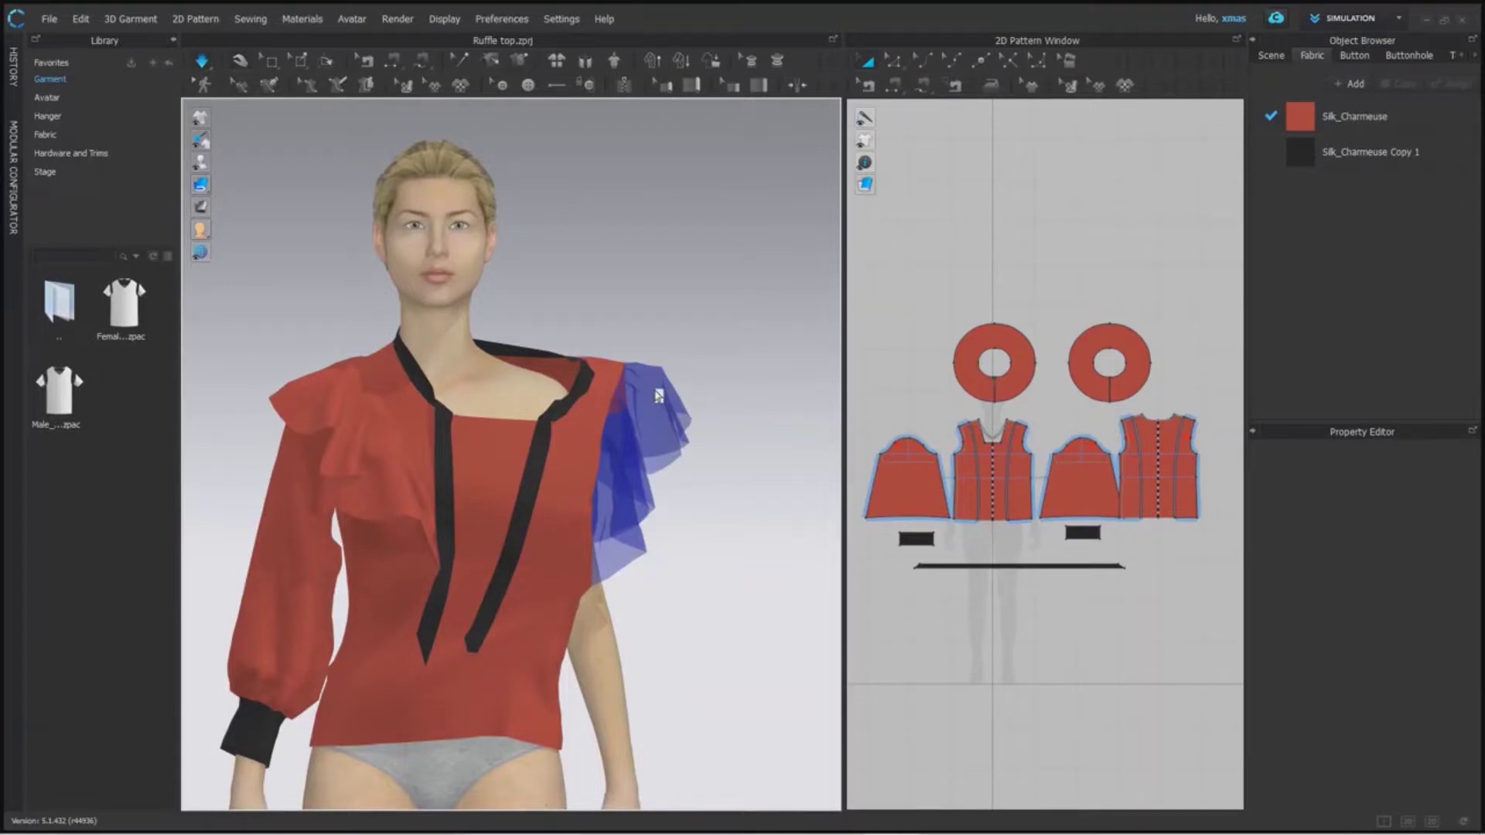
Activate the left-shoulder ruffle again during simulation so that it drapes back onto the top
left_click(643, 391)
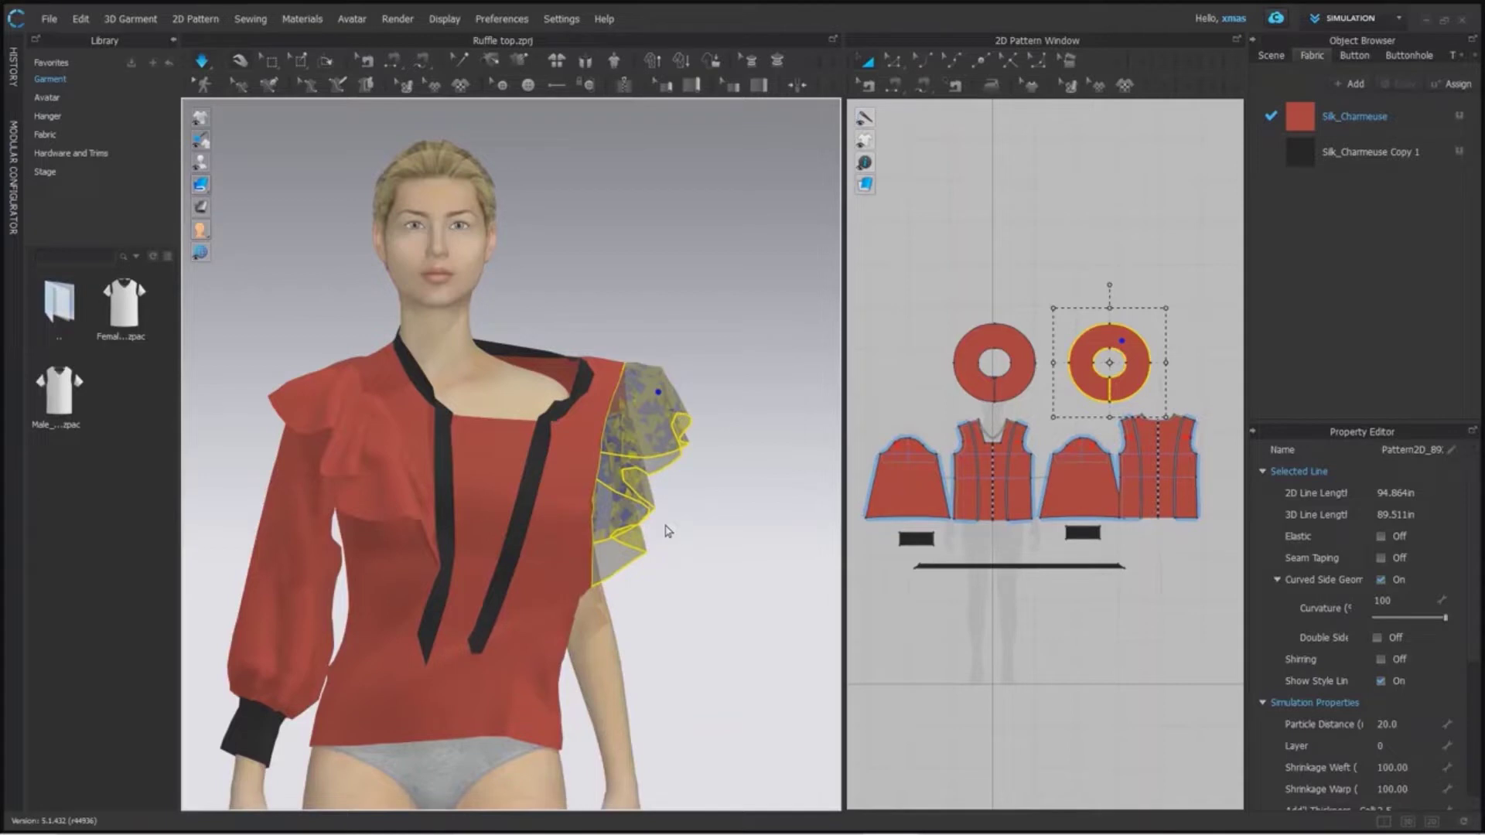
right_click(644, 423)
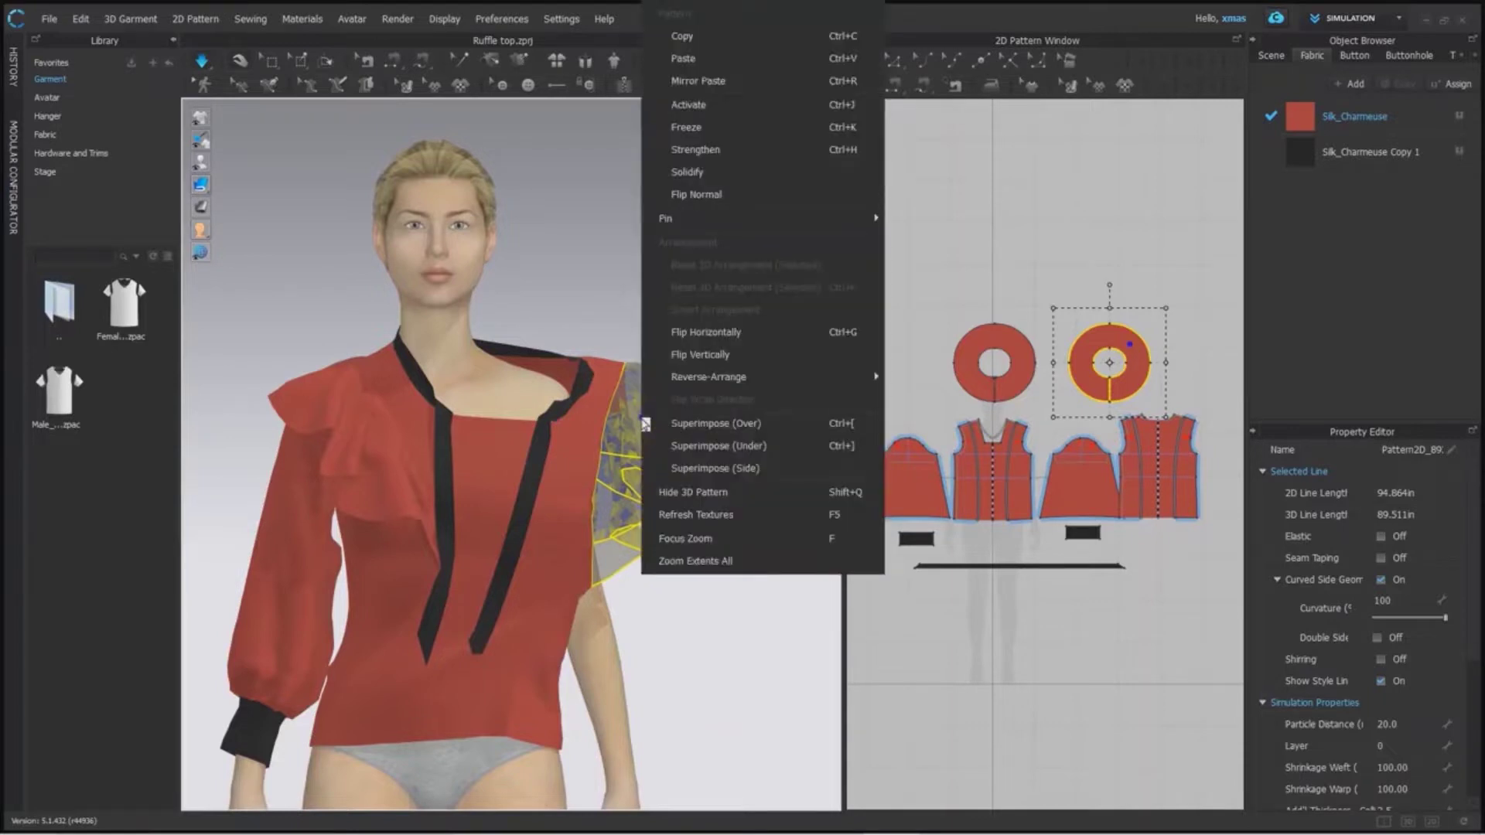
left_click(728, 124)
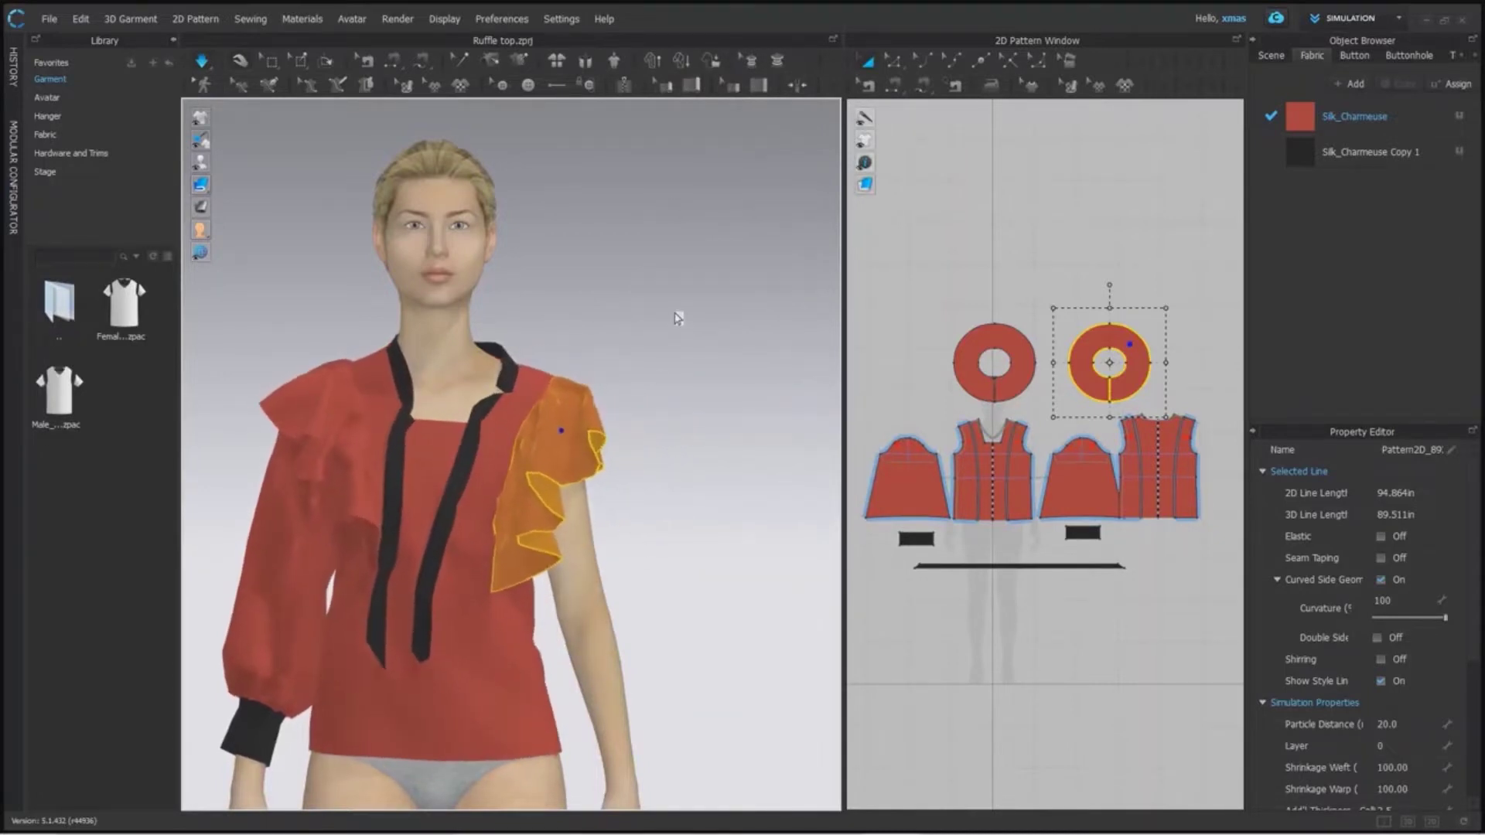
right_click_drag(678, 318, 685, 498)
left_click(706, 467)
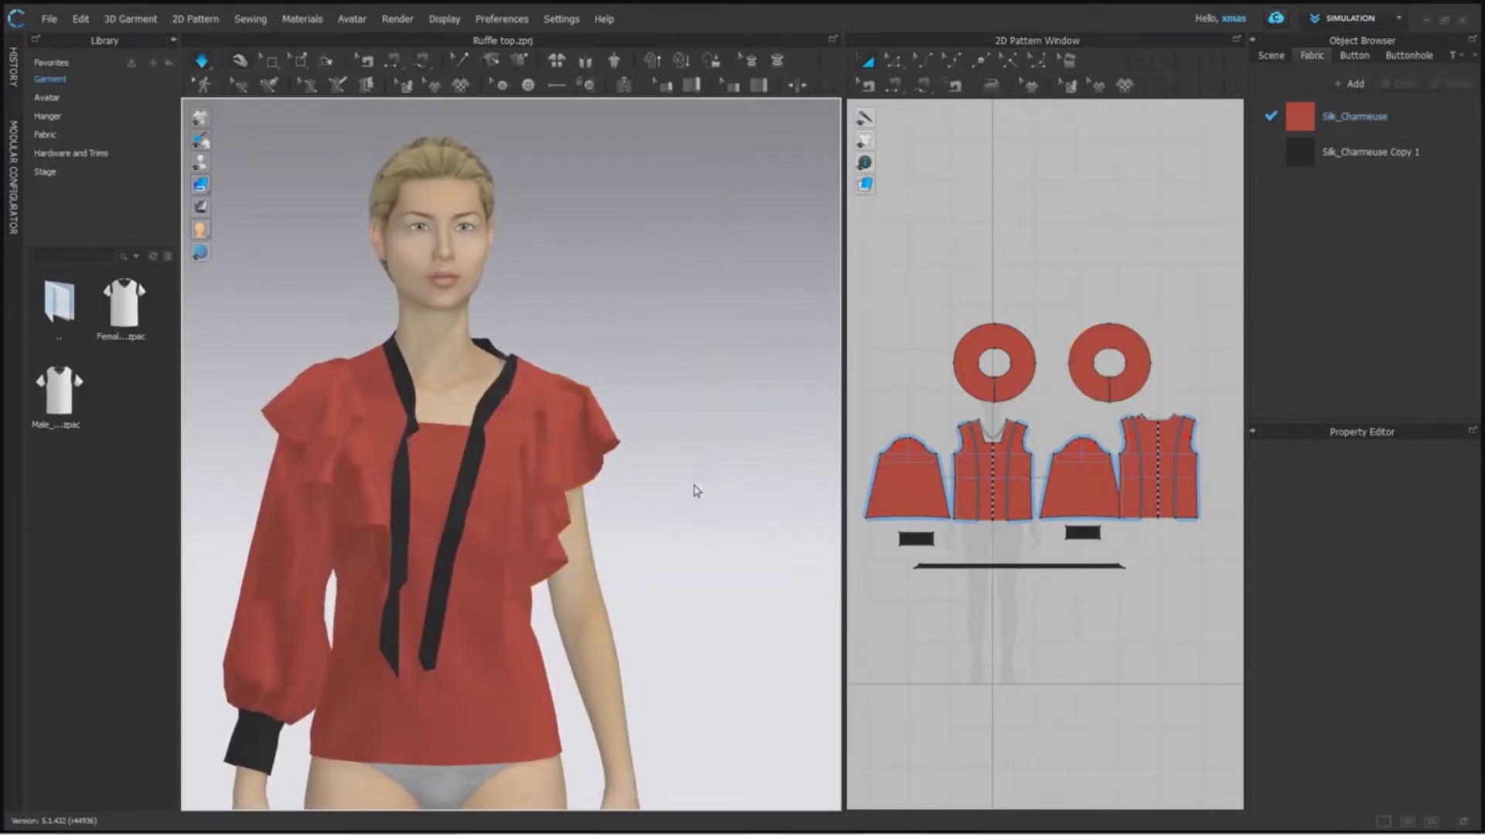
right_click_drag(688, 482, 726, 524)
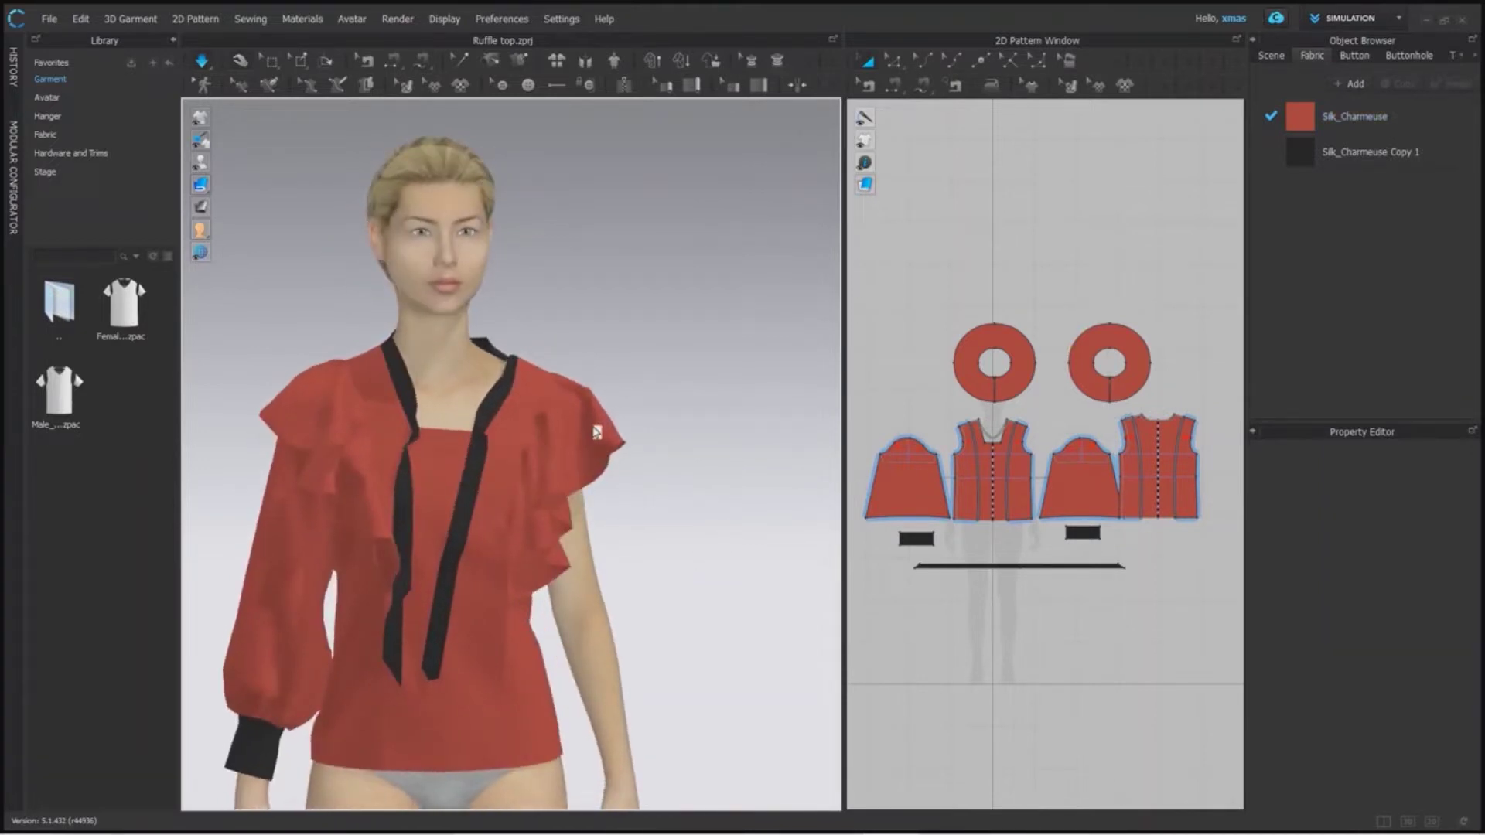
Deactivate the left-shoulder ruffle with the Pattern & Sewing option
right_click(596, 431)
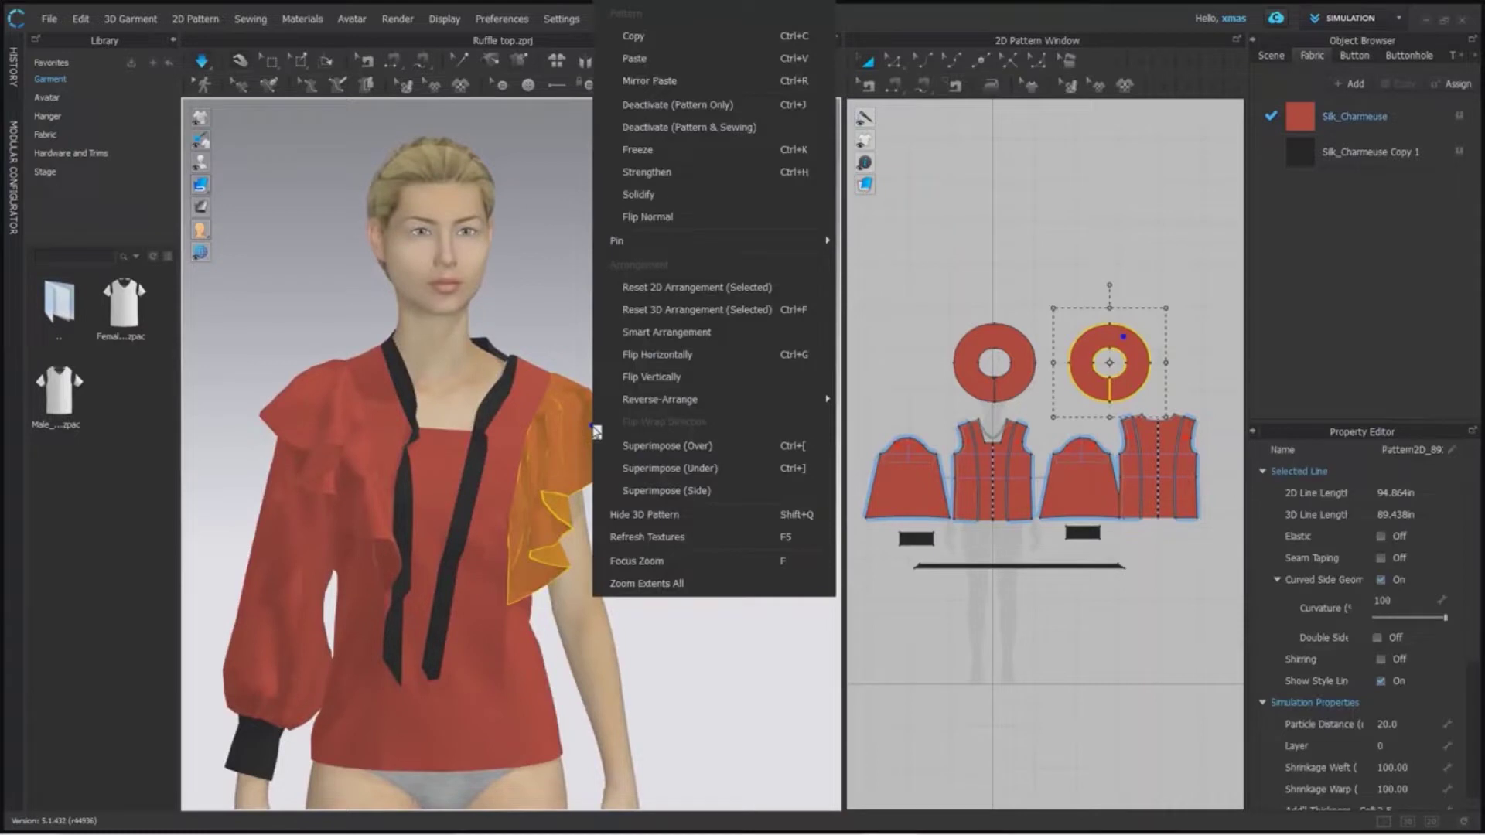
left_click(748, 142)
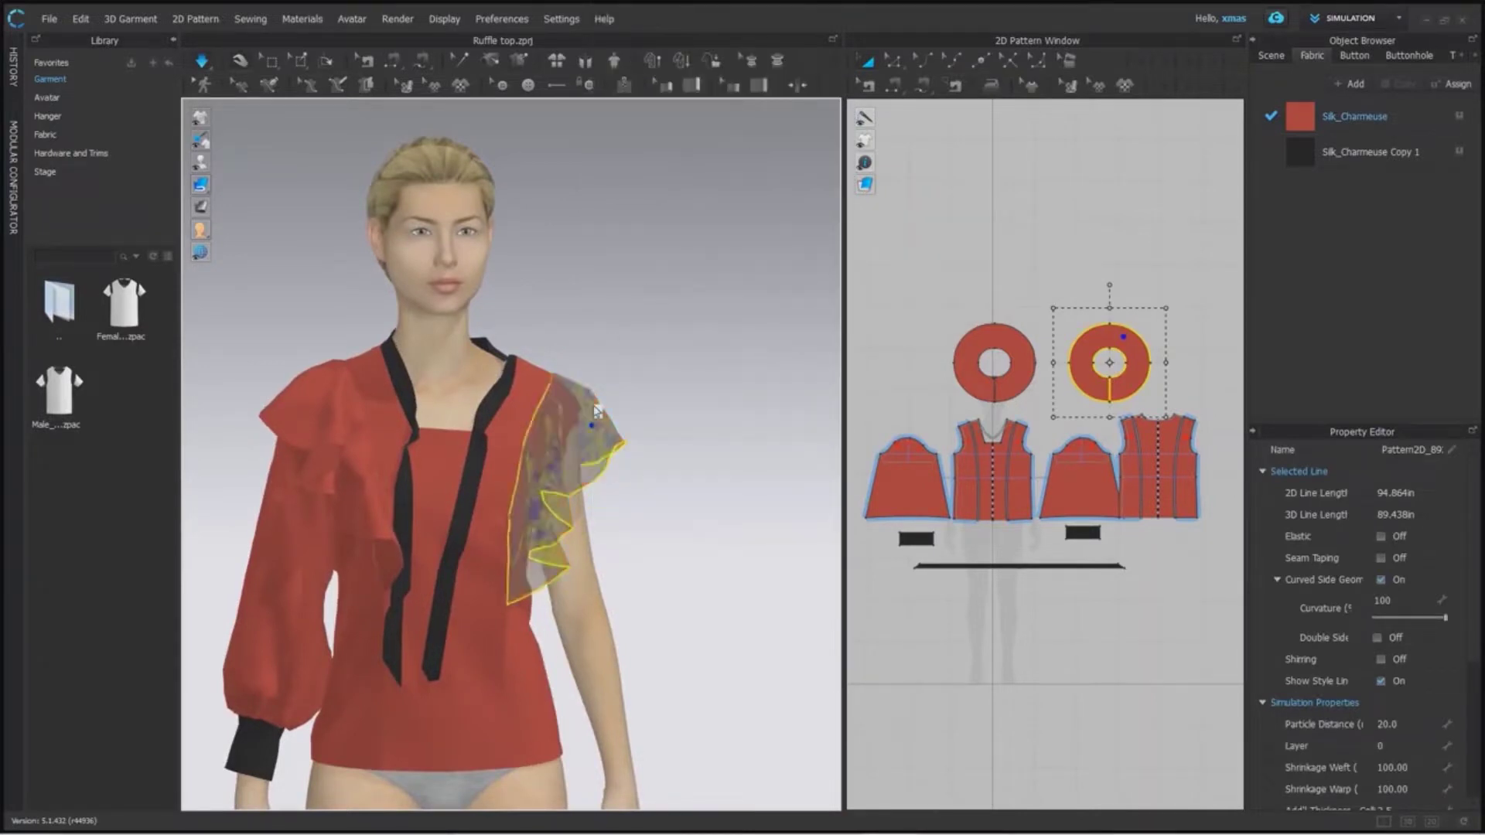
left_click(712, 484)
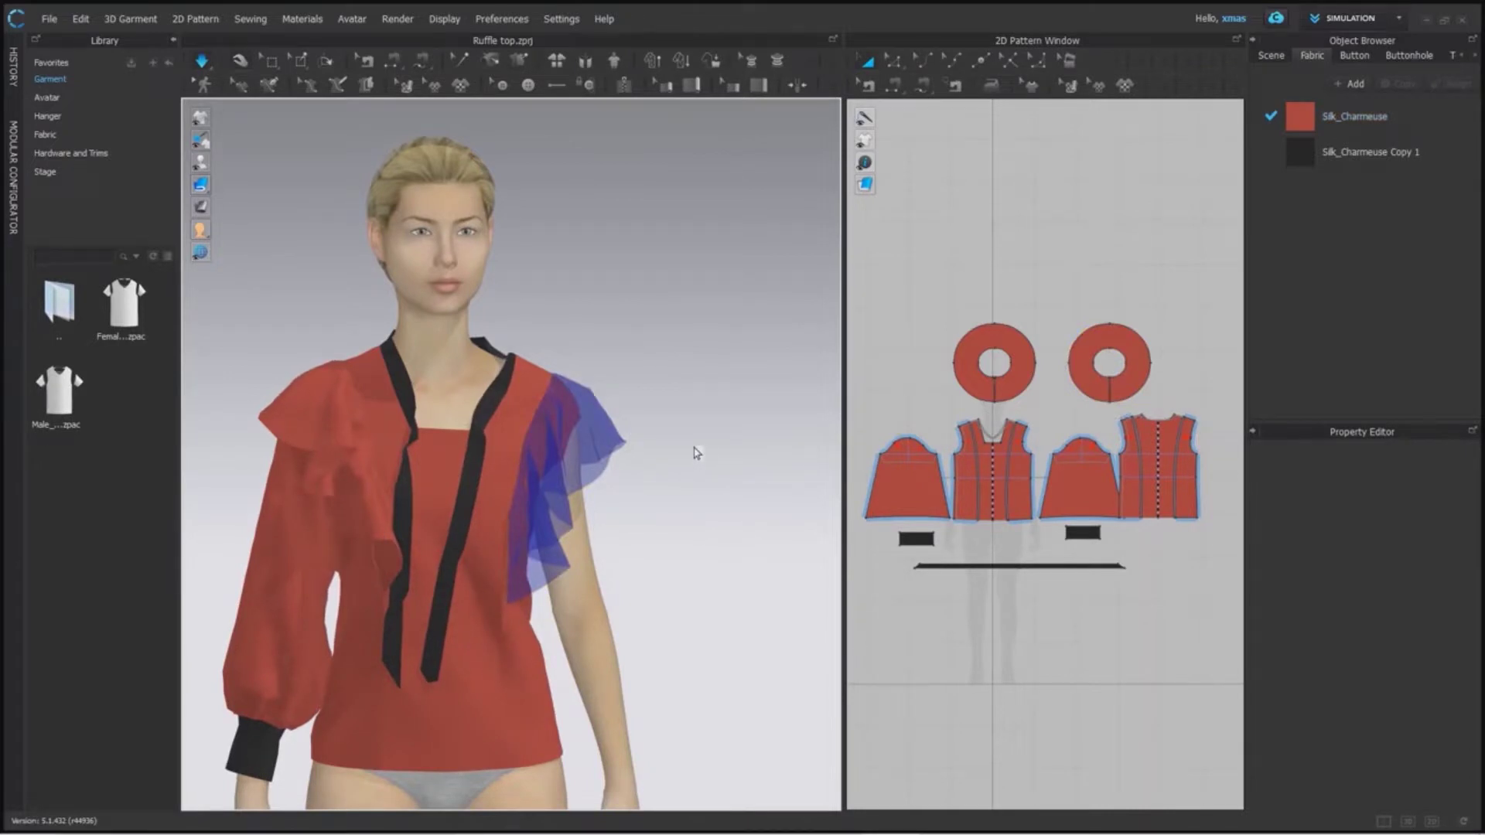
Move the ruffle, deactivated along with its sewing, well away from the left shoulder and simulate the garment
left_click(594, 418)
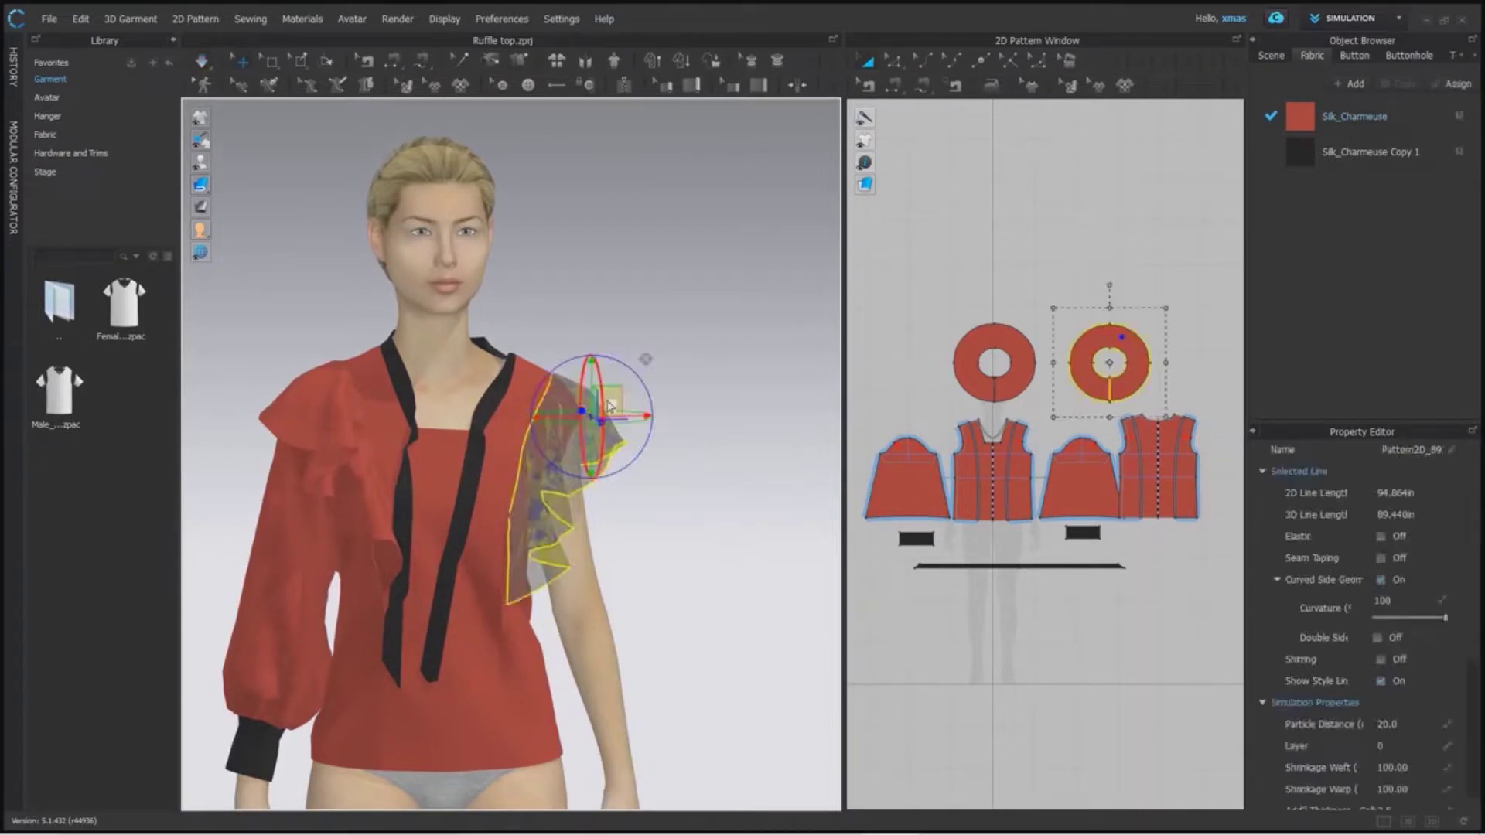
left_click_drag(621, 402, 781, 406)
right_click_drag(781, 405, 656, 511)
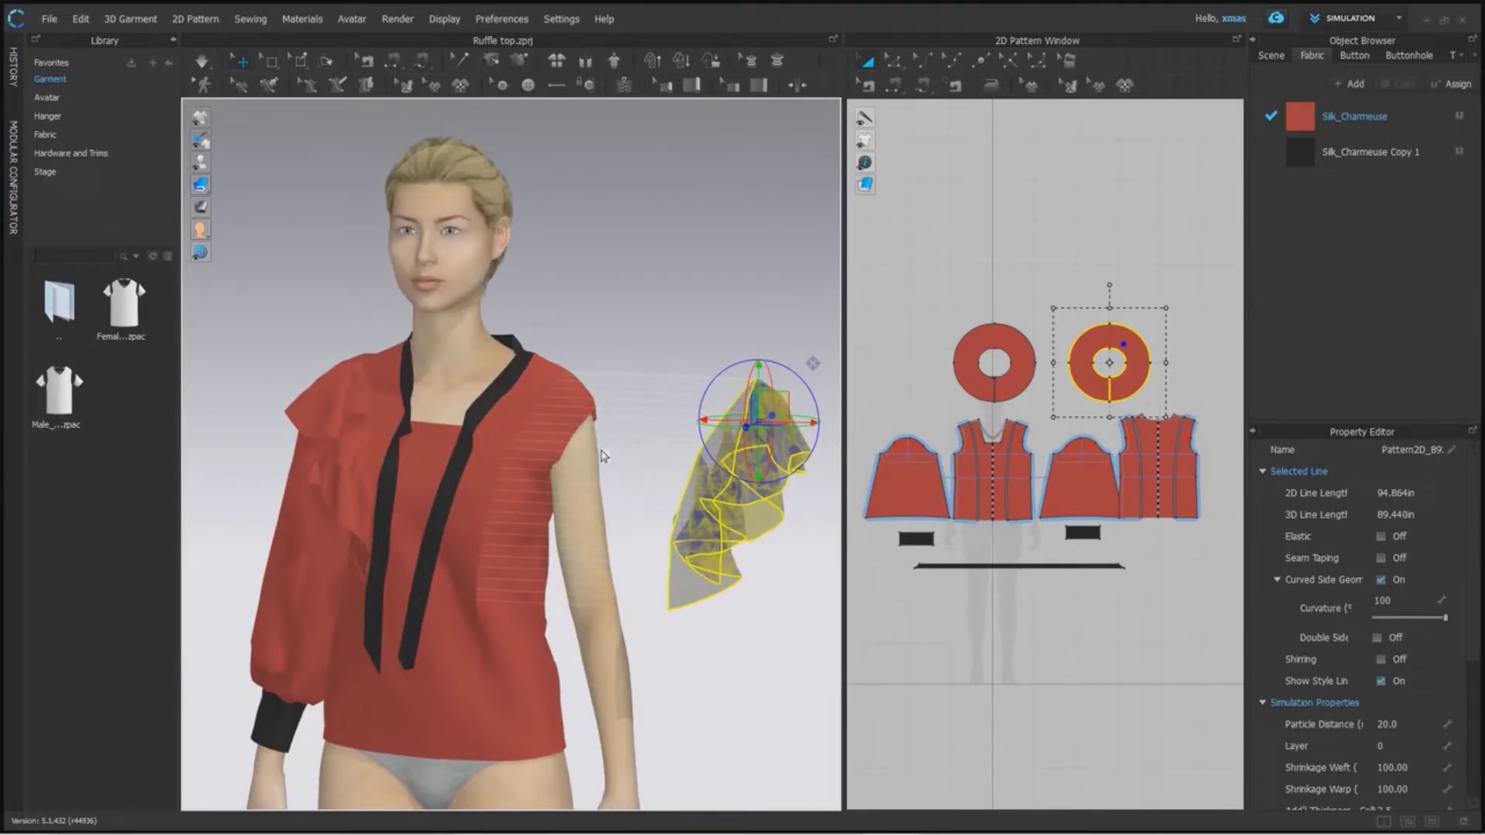
key("q")
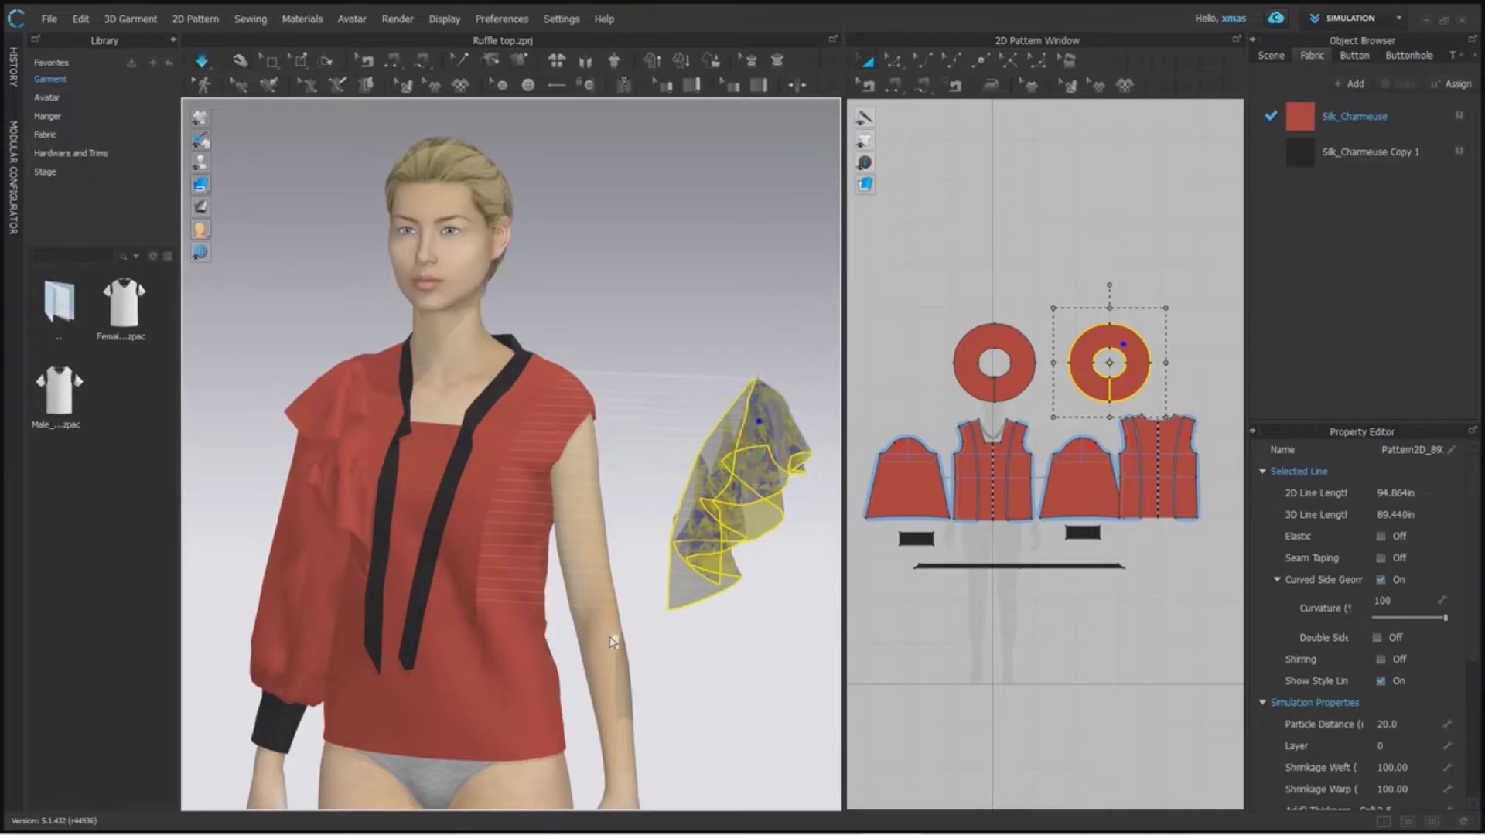
right_click_drag(608, 634, 639, 649)
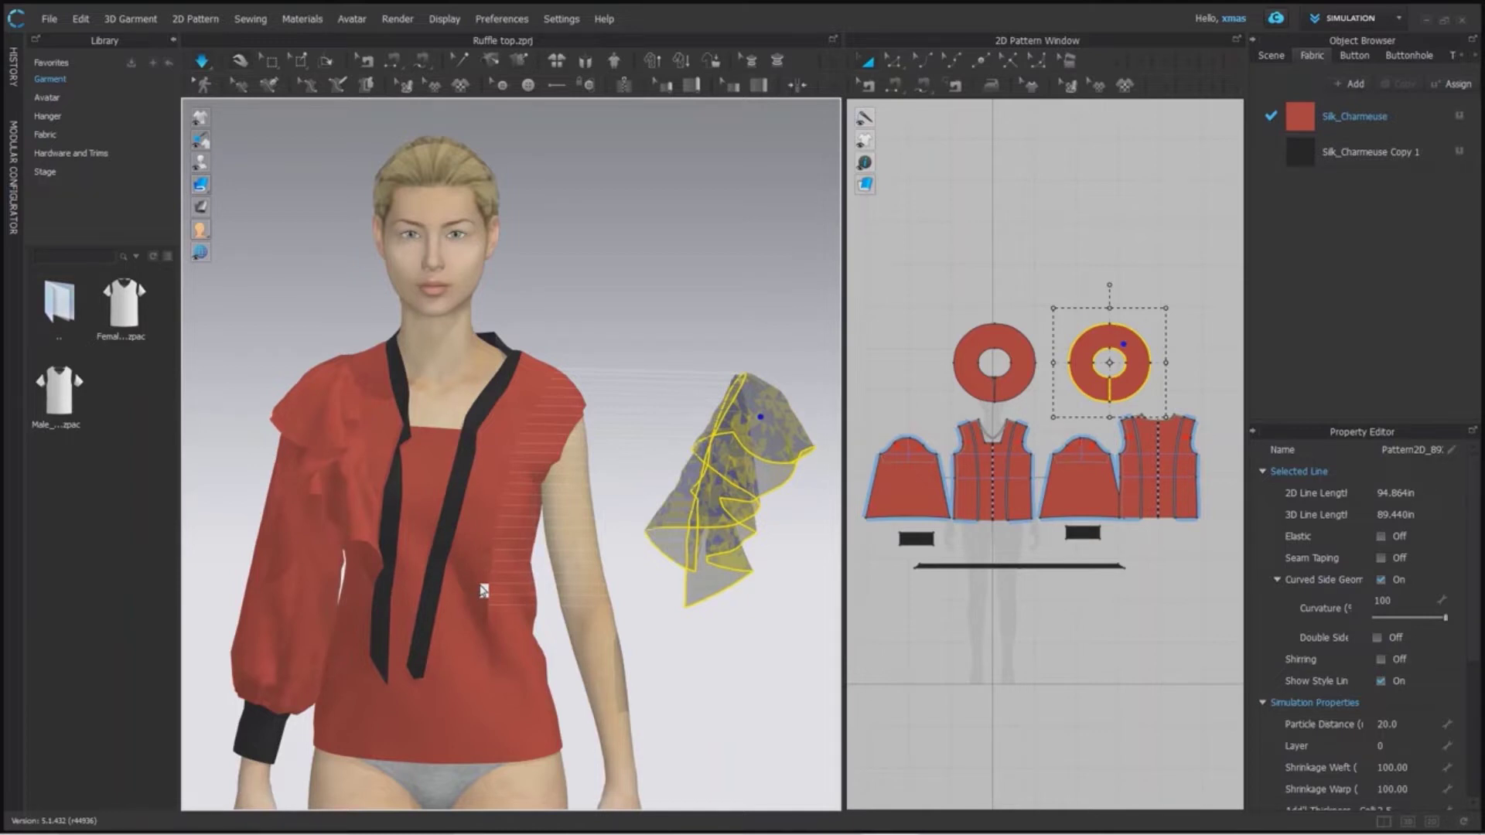
Activate the detached ruffle and let the simulation sew it back onto the left shoulder
right_click(758, 576)
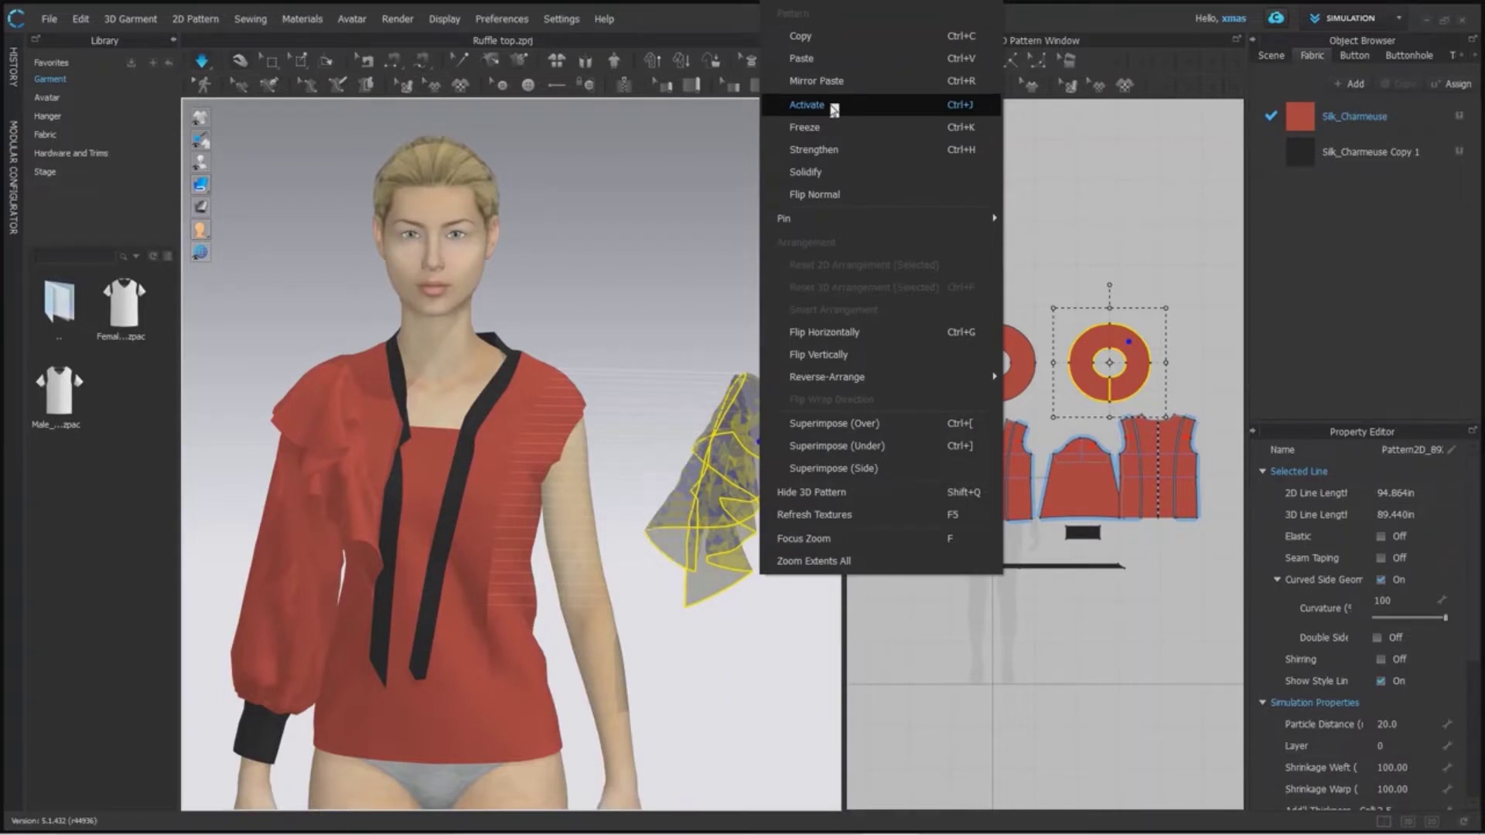
left_click(809, 105)
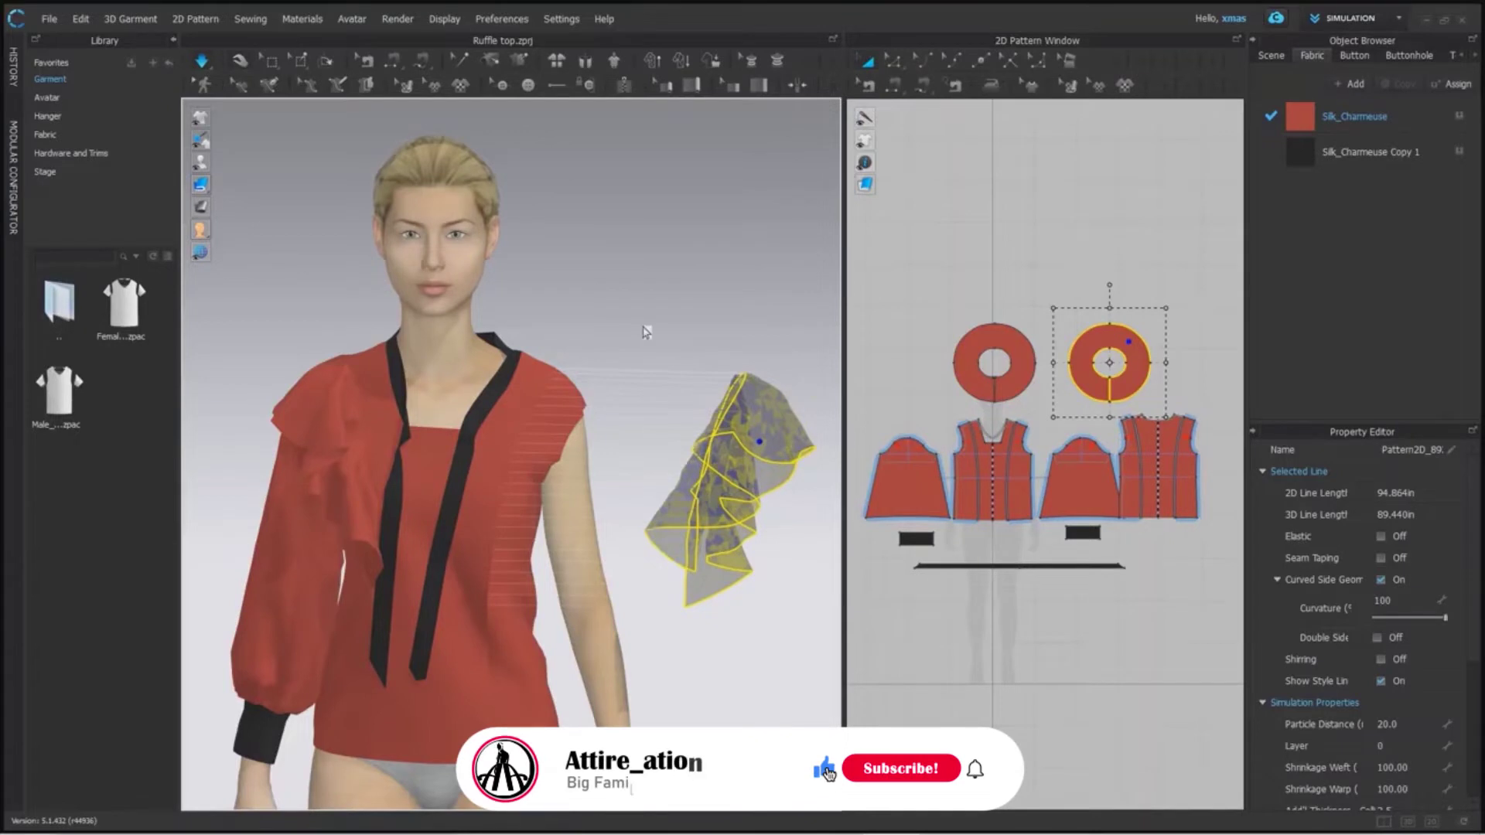
key("space")
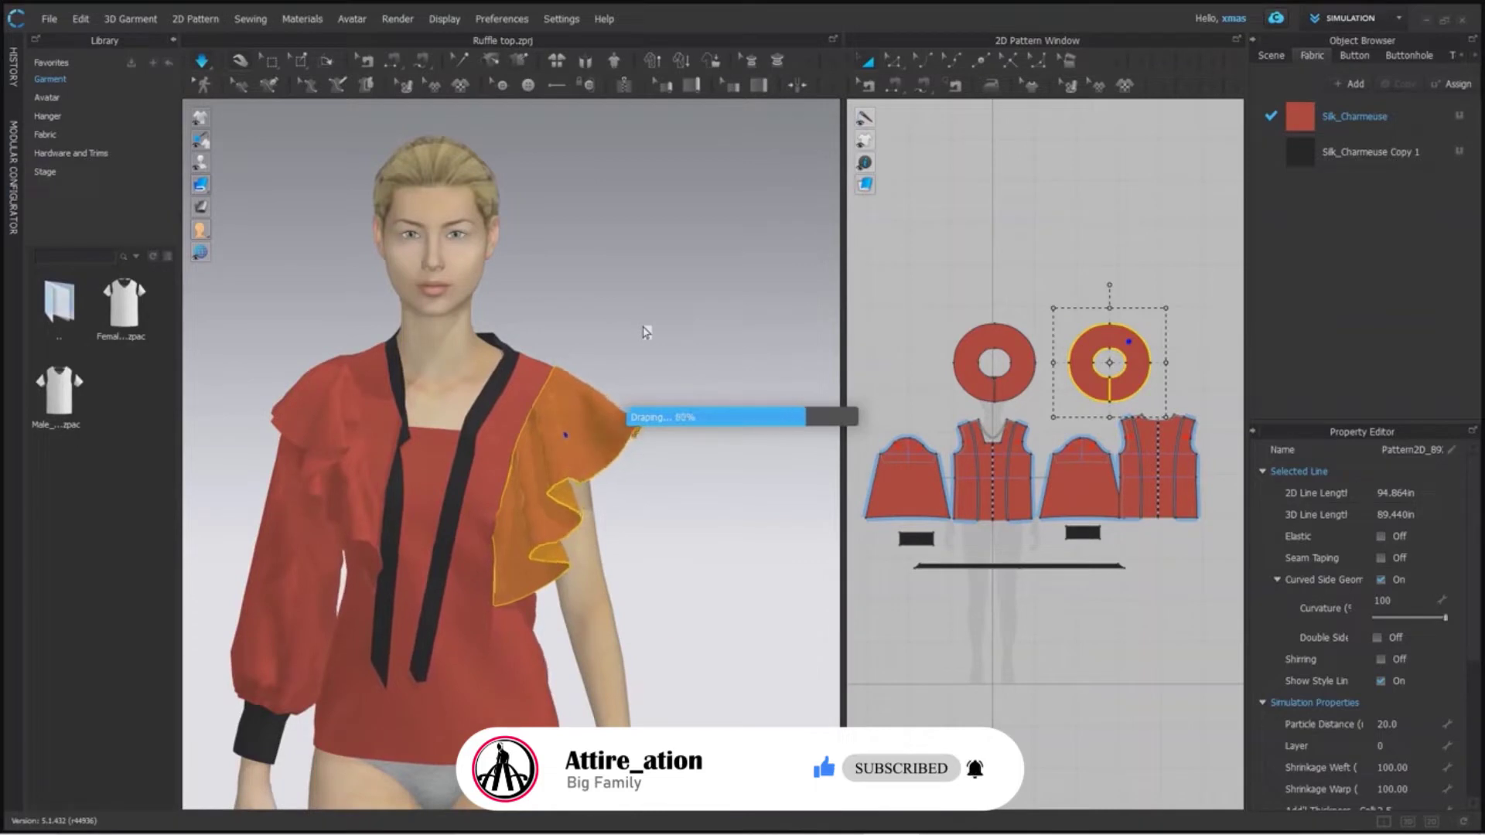
left_click(644, 328)
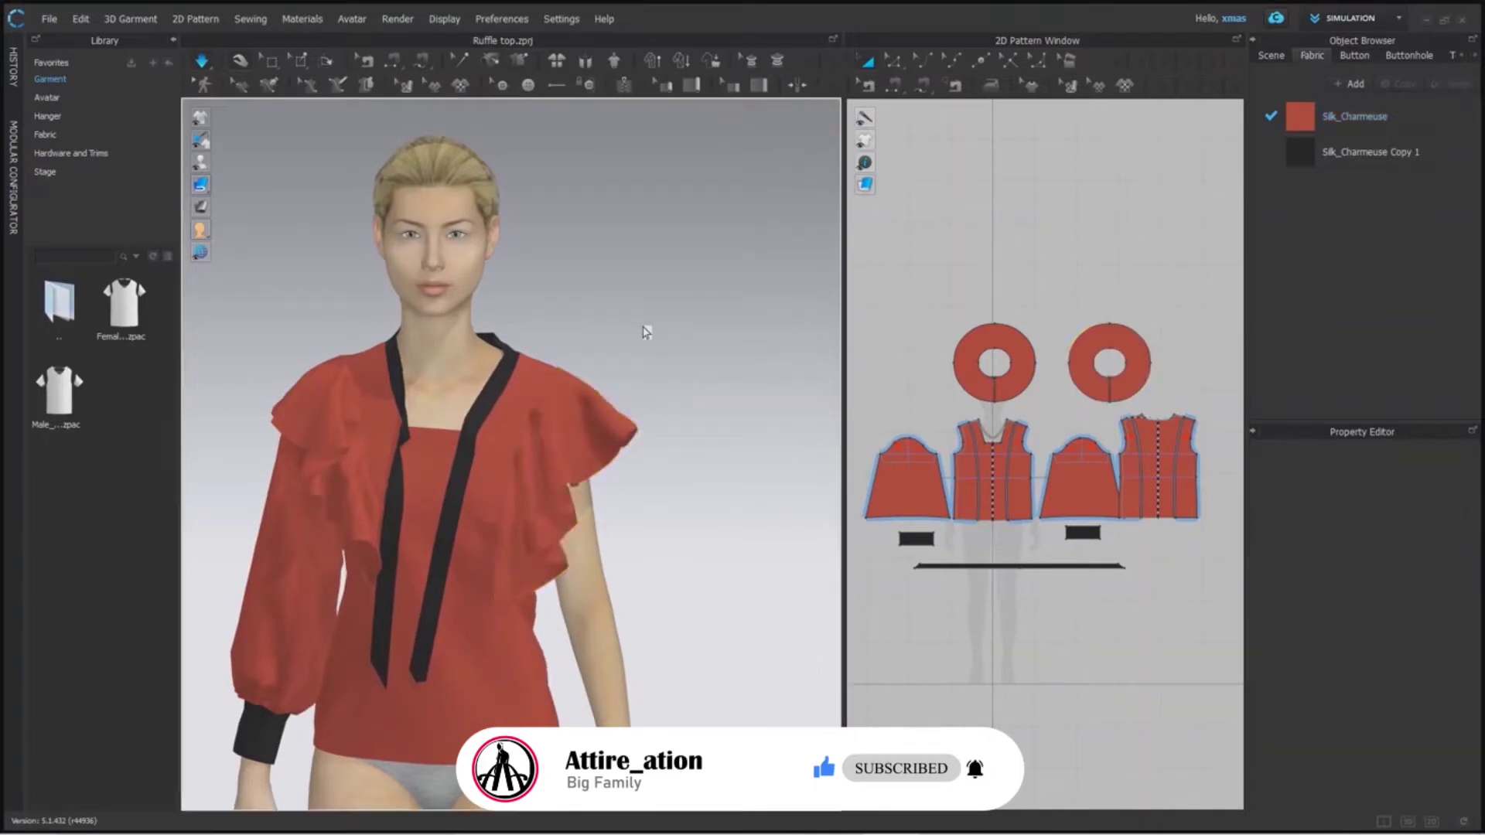
Freeze the ruffle on the avatar's left shoulder and clear the selection
right_click_drag(693, 411, 565, 400)
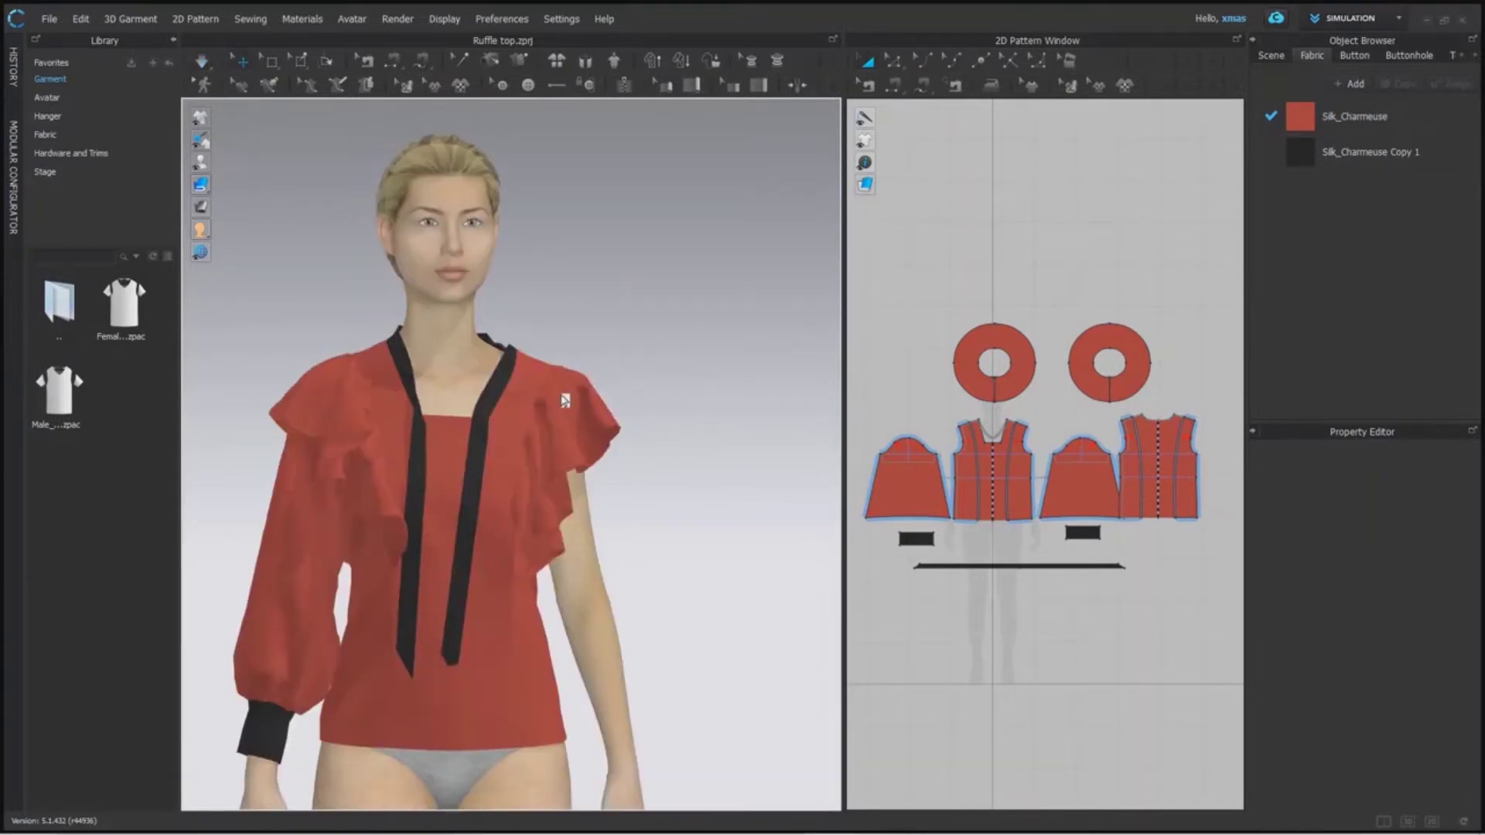
left_click(564, 400)
right_click(572, 399)
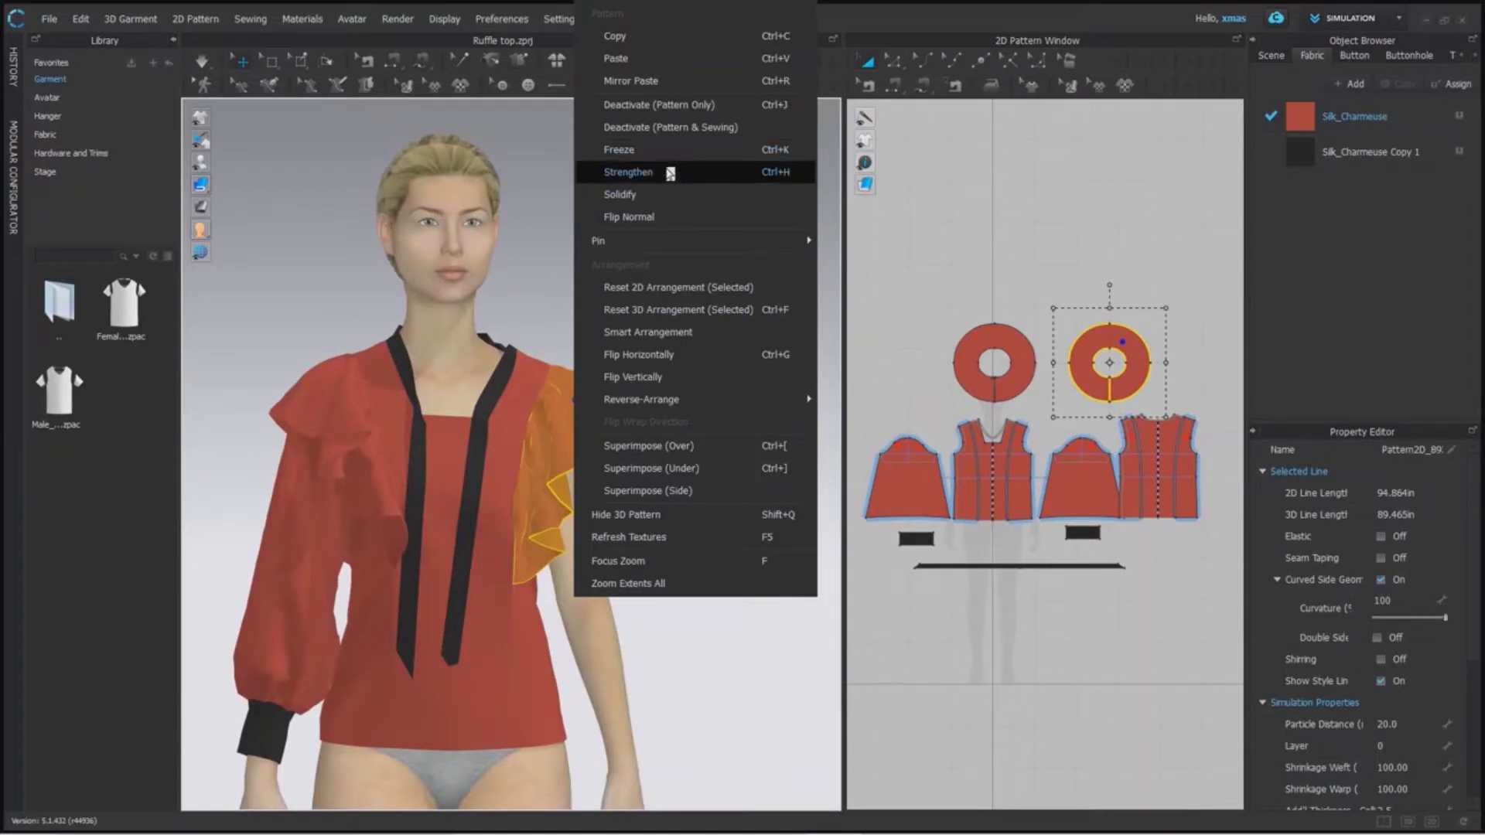
left_click(671, 154)
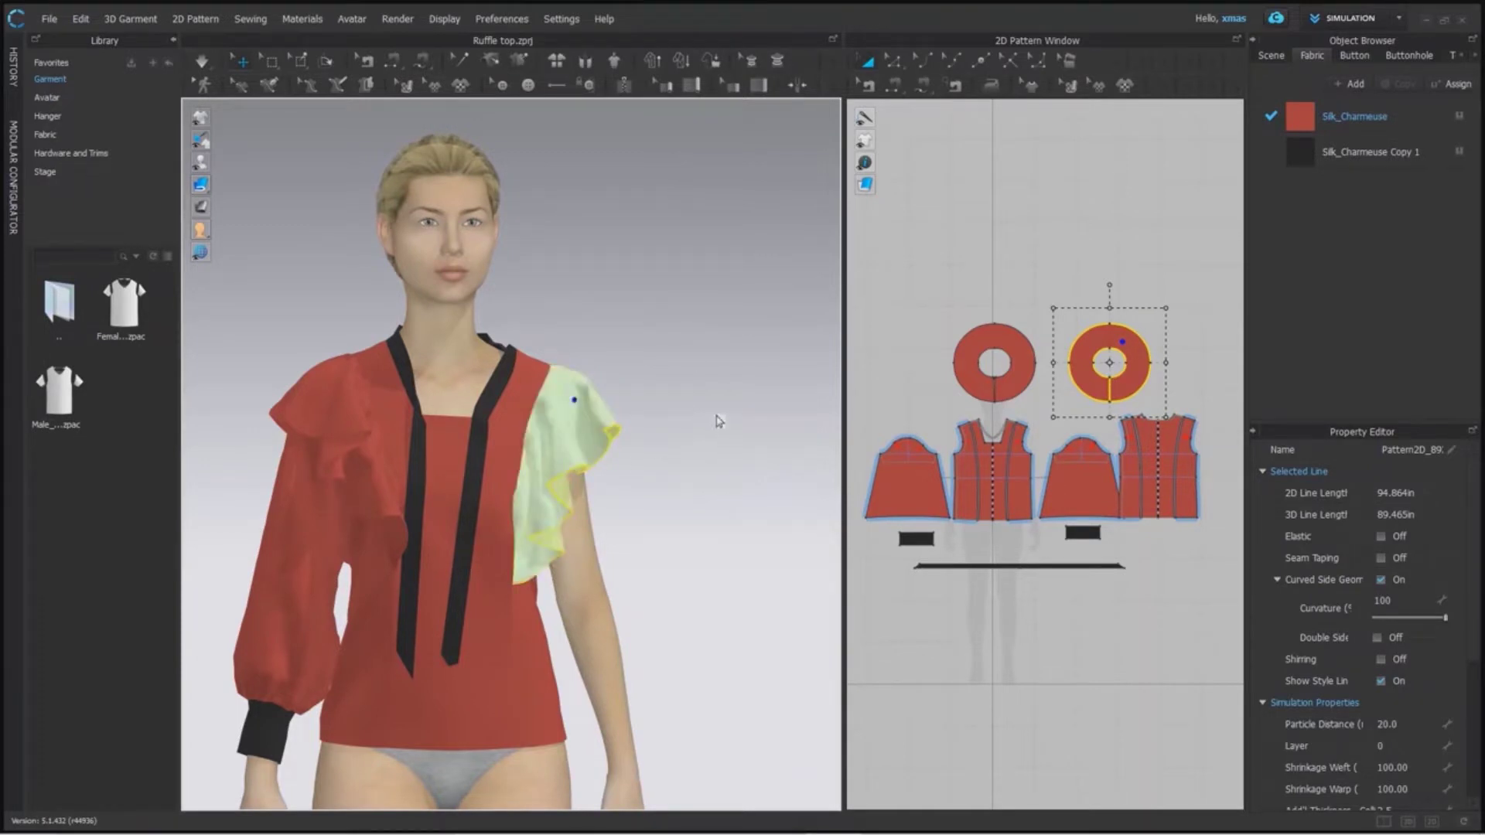
left_click(710, 458)
Move the frozen ruffle sideways away from the avatar's left shoulder
mouse_move(715, 457)
right_mouse_down()
mouse_move(387, 464)
mouse_move(703, 464)
right_mouse_up()
left_click(586, 432)
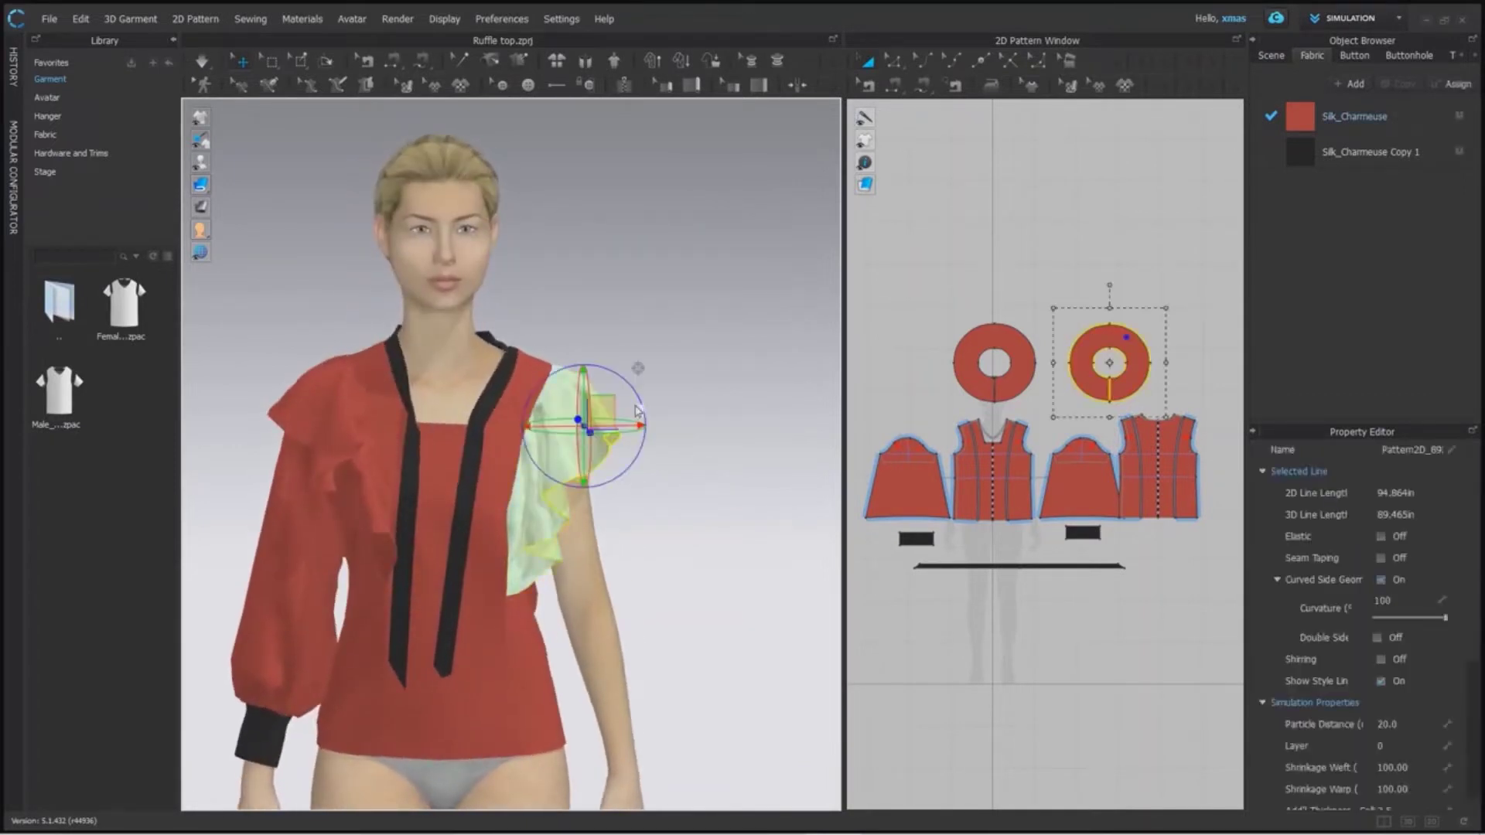
left_click_drag(584, 414, 720, 396)
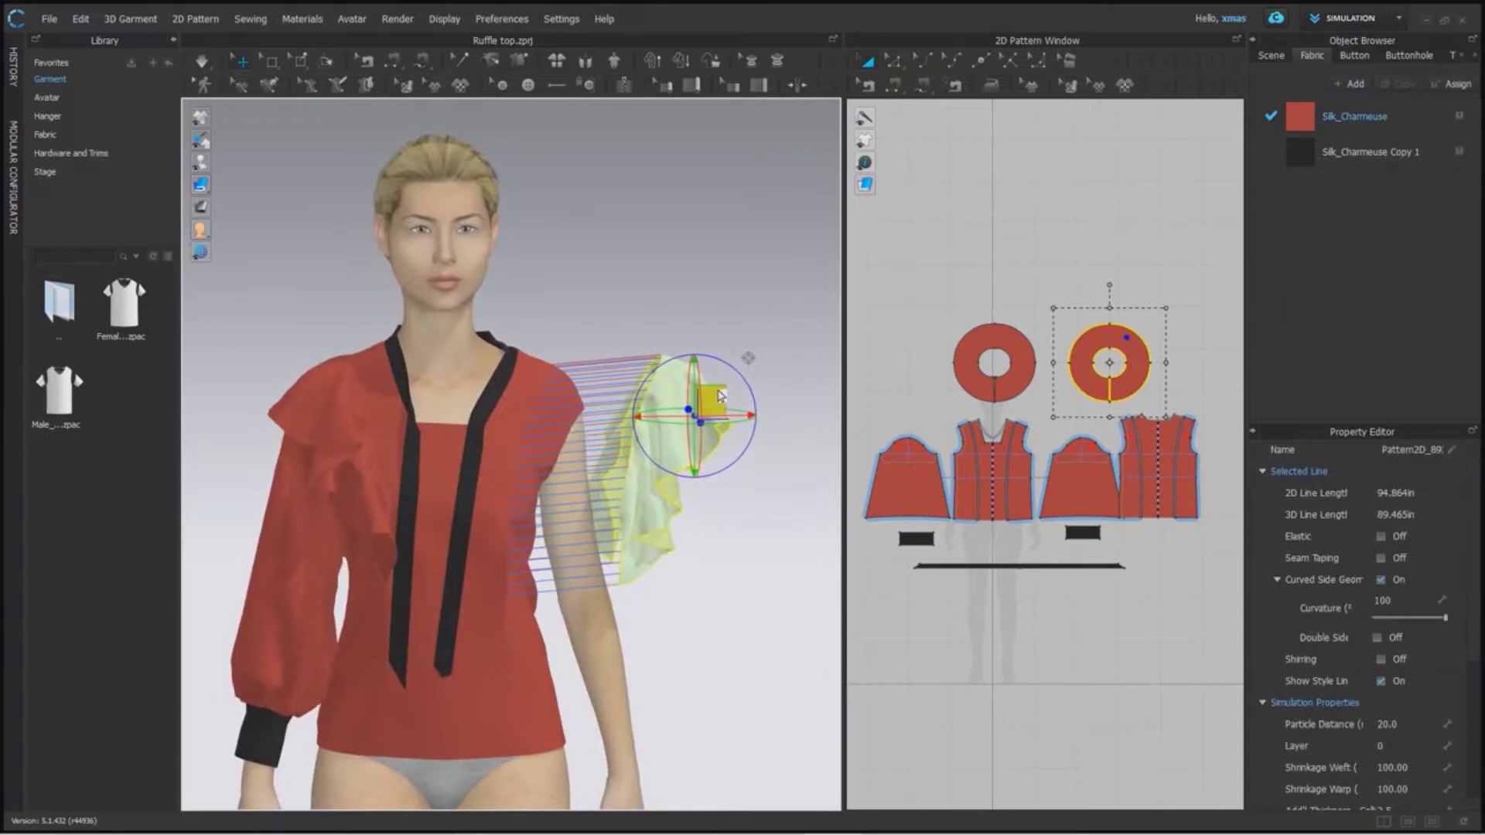
Simulate the top with the frozen ruffle held away from the left shoulder and examine how the garment reacts
right_click_drag(764, 499, 597, 682)
key("space")
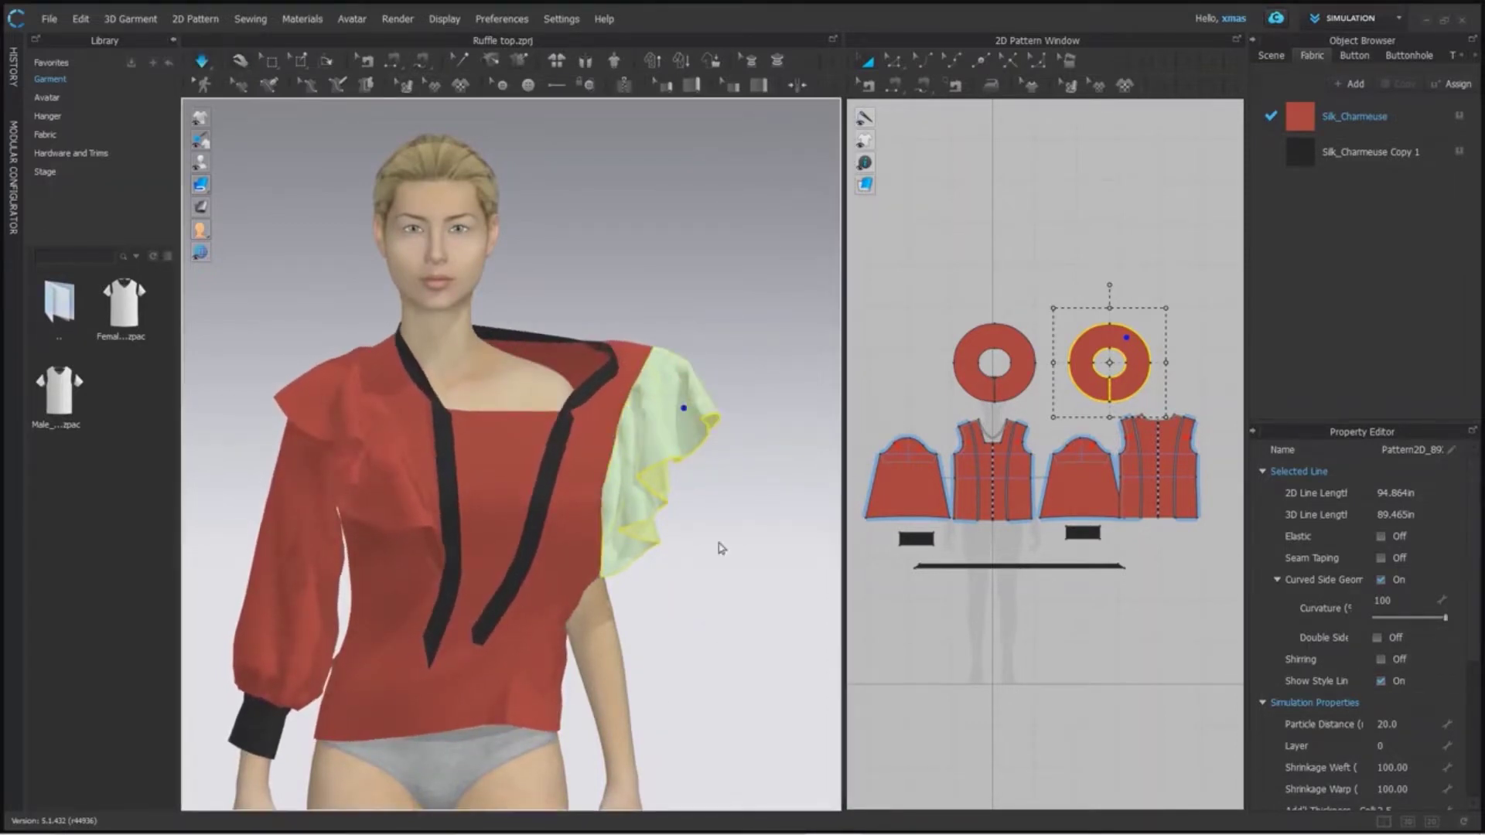
right_click_drag(641, 553, 311, 379)
scroll(427, 524, "up", 3)
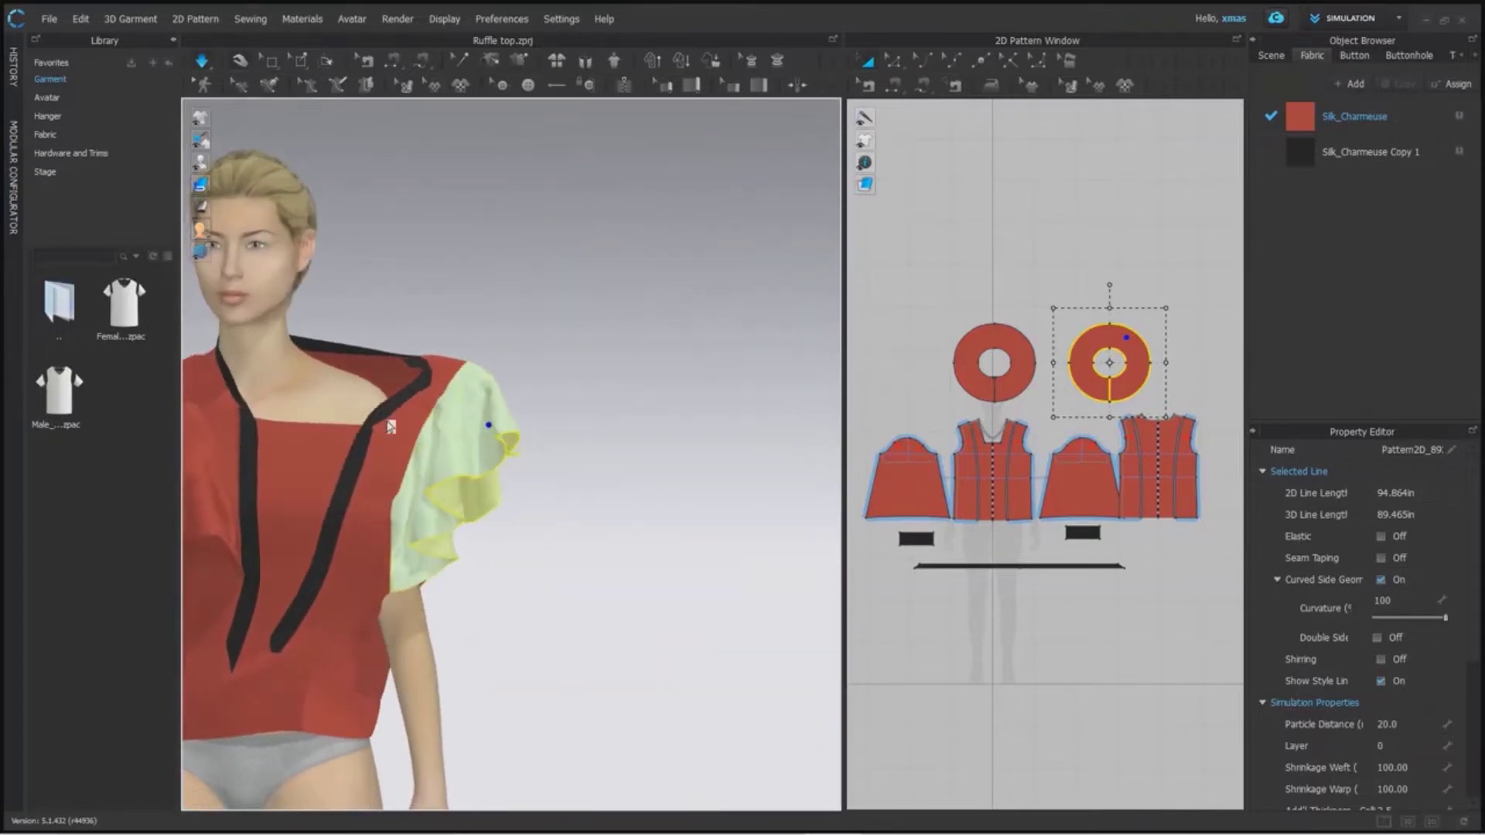
right_click_drag(458, 526, 615, 570)
Unfreeze the ruffle while the simulation runs so it drapes back onto the avatar's left shoulder
right_click(591, 440)
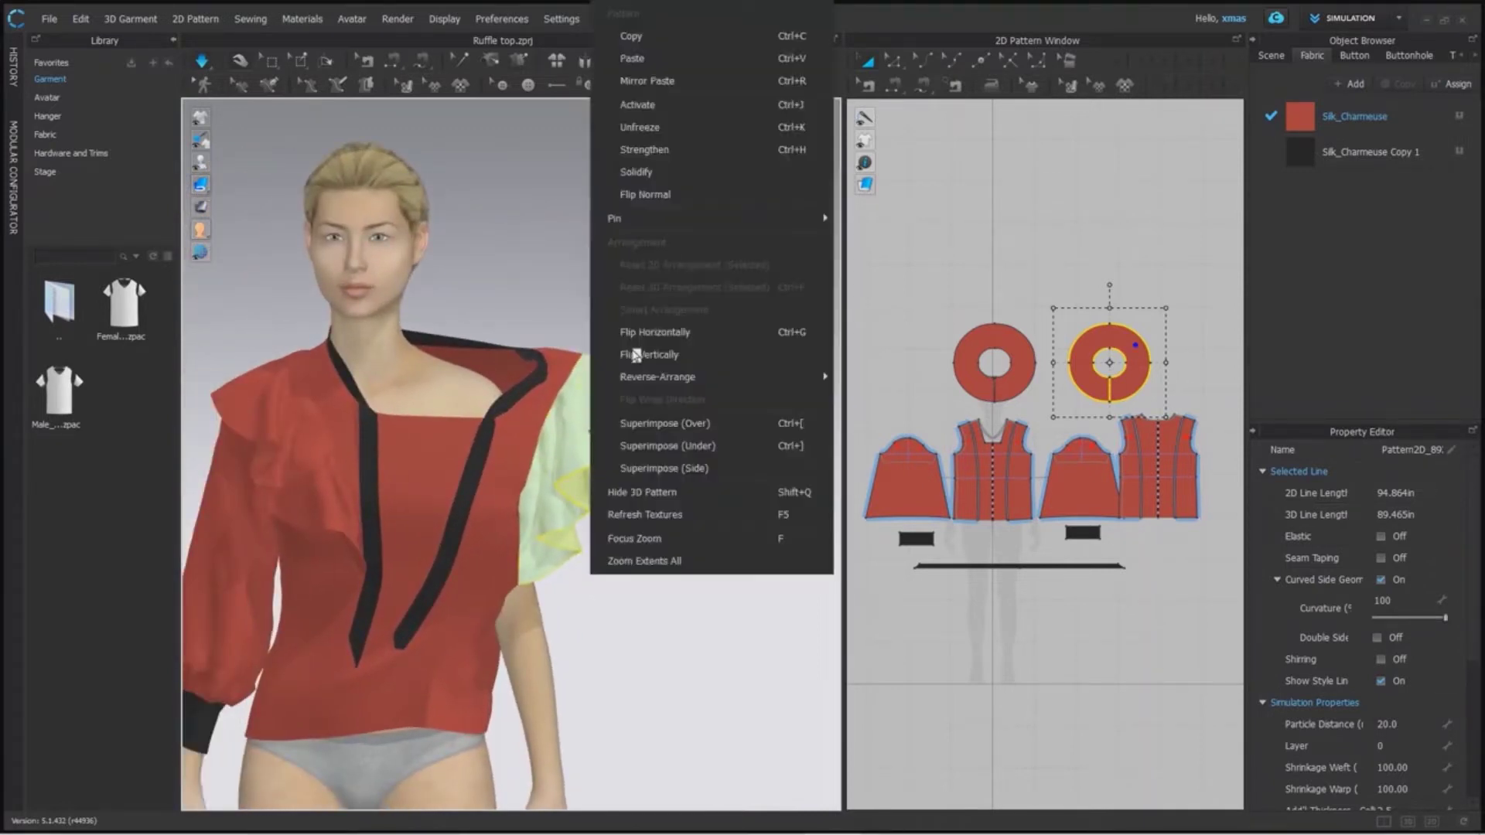
left_click(678, 137)
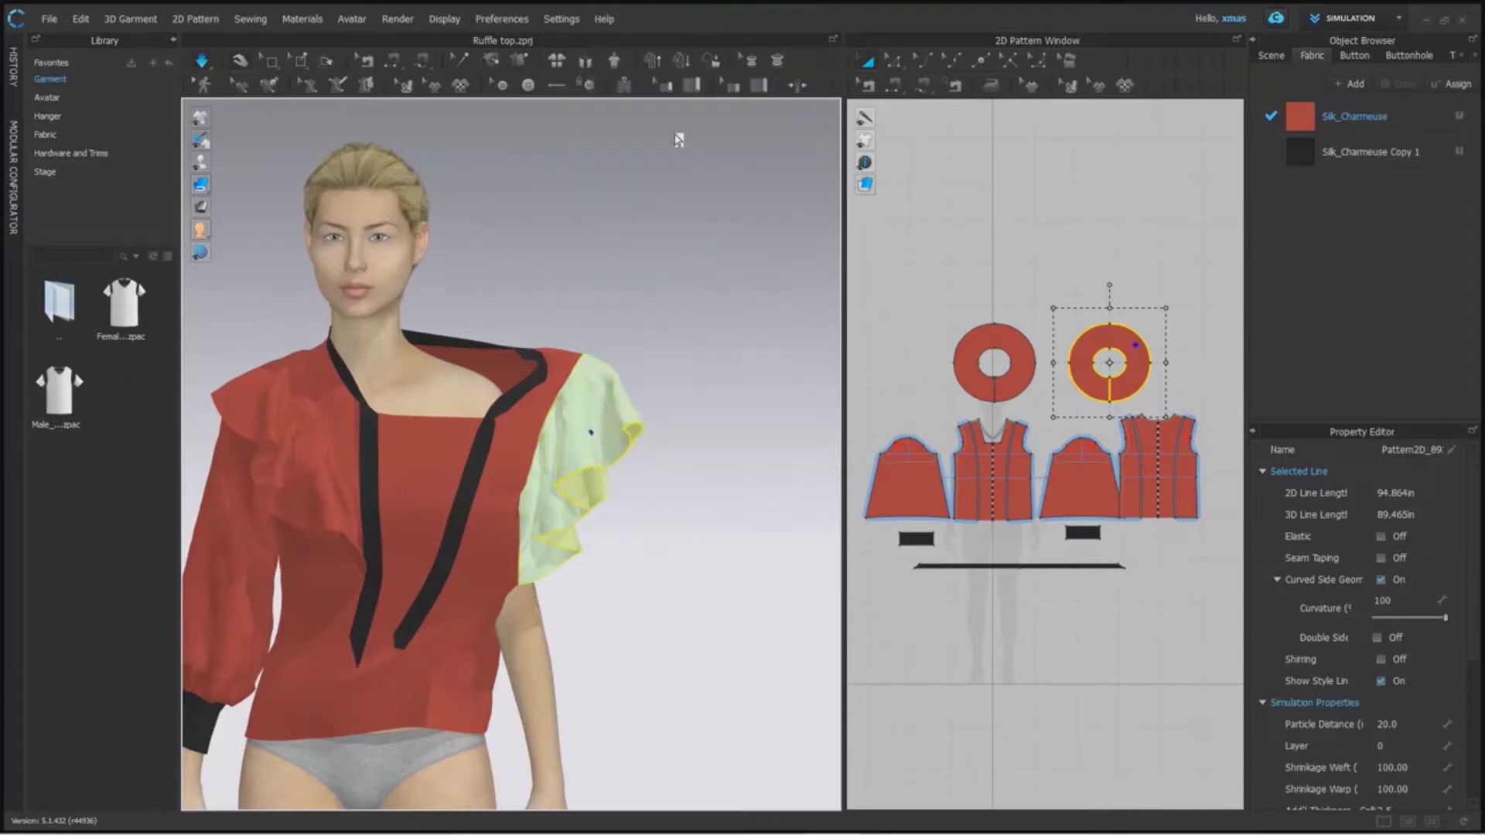
left_click(592, 406)
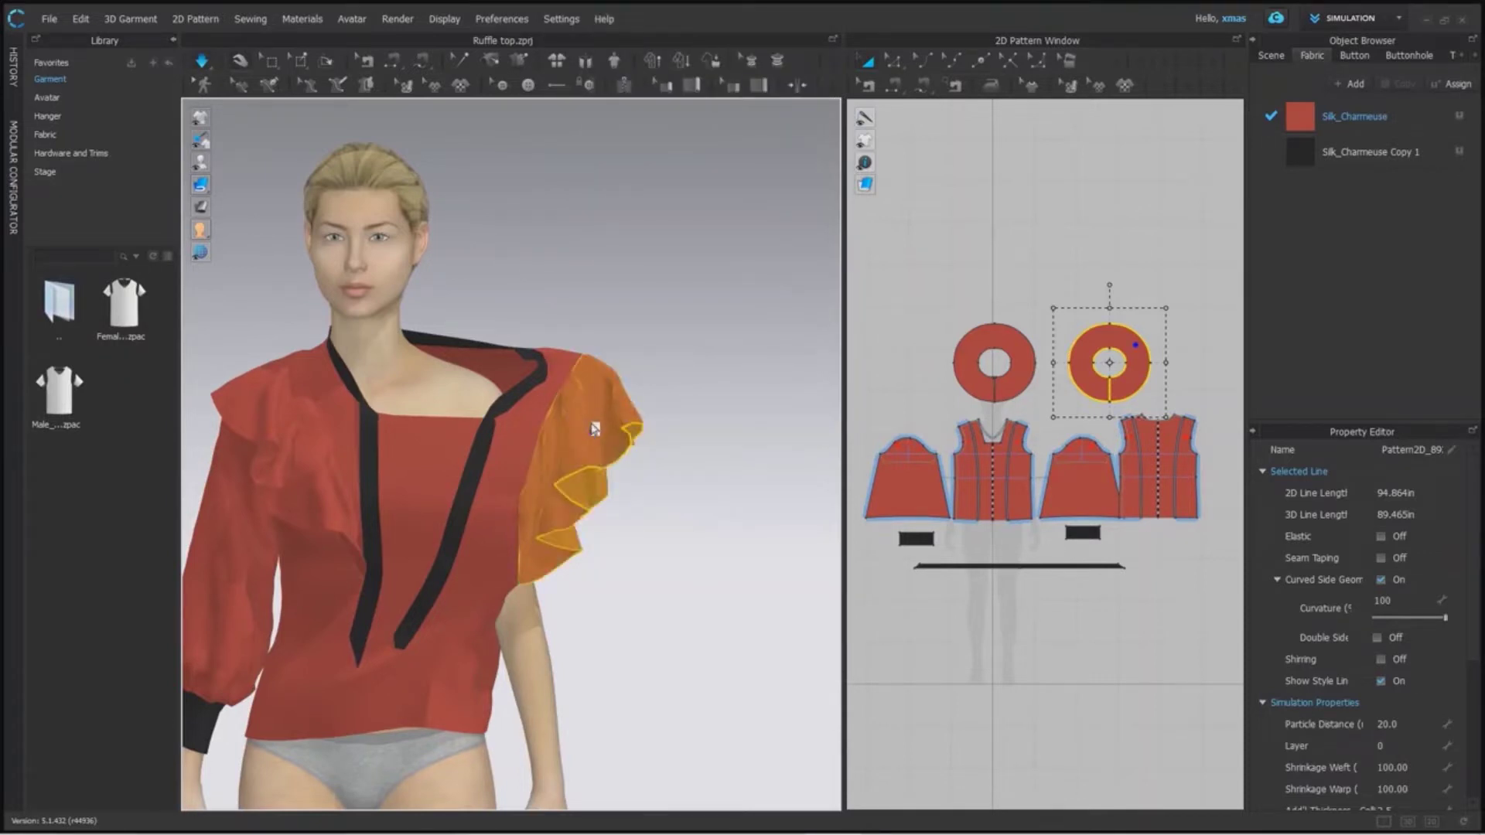
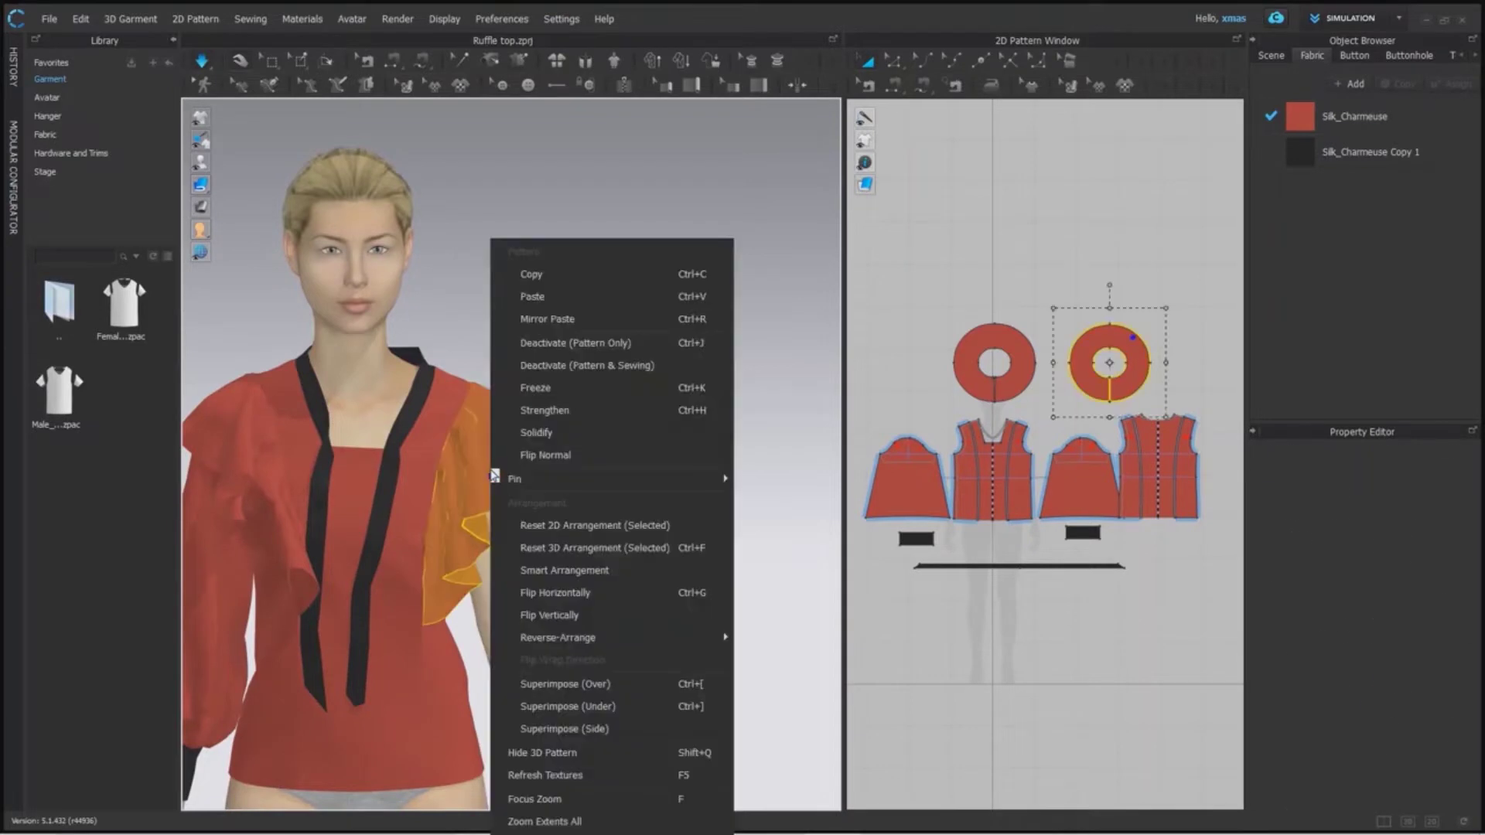
Strengthen the left shoulder ruffle, clear the selection and examine its stiffened shape from several angles
left_click(543, 412)
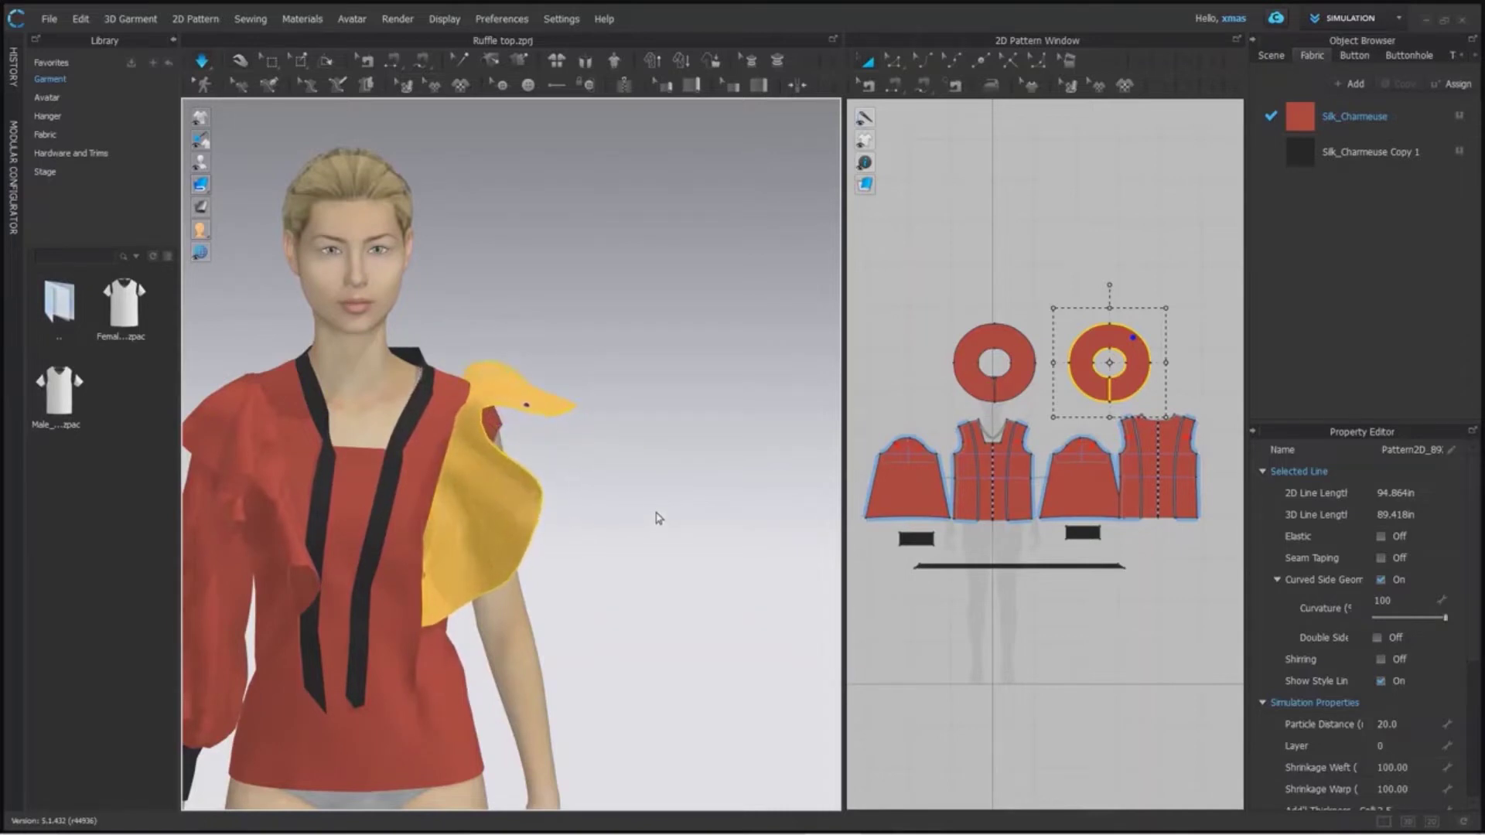
left_click(678, 576)
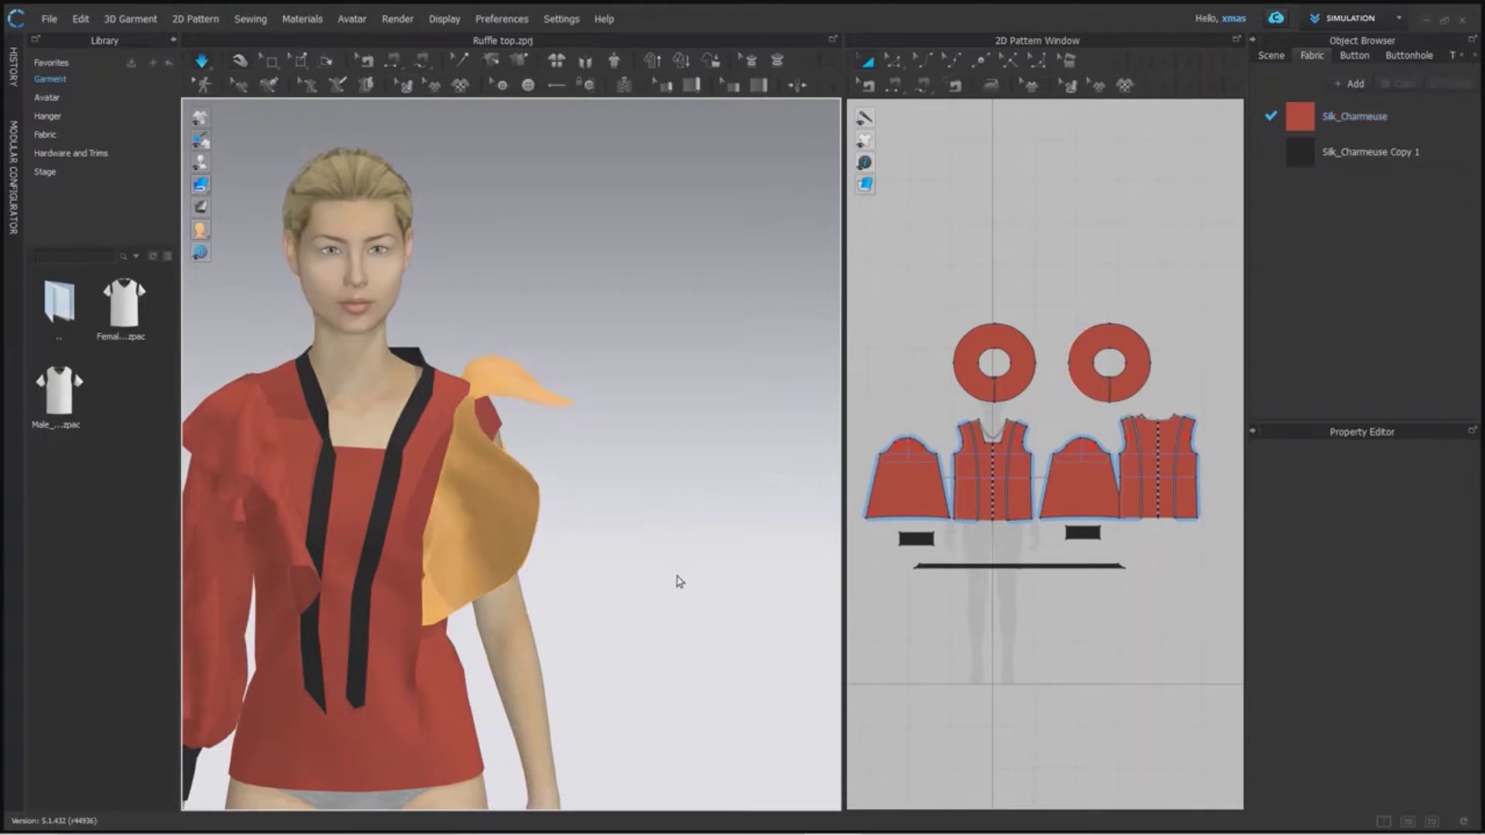
right_click_drag(677, 582, 806, 545)
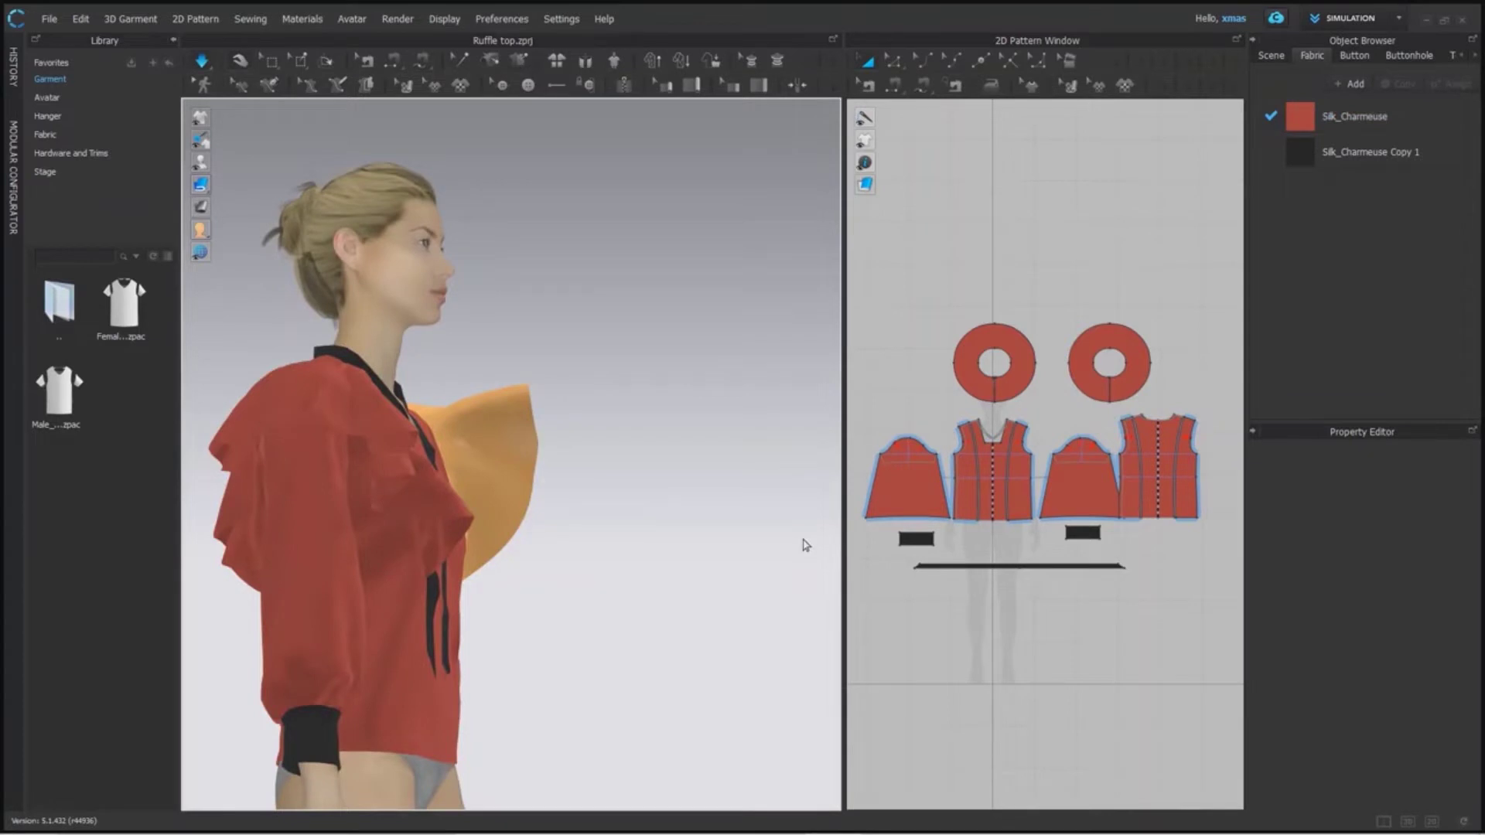
right_click_drag(805, 545, 633, 580)
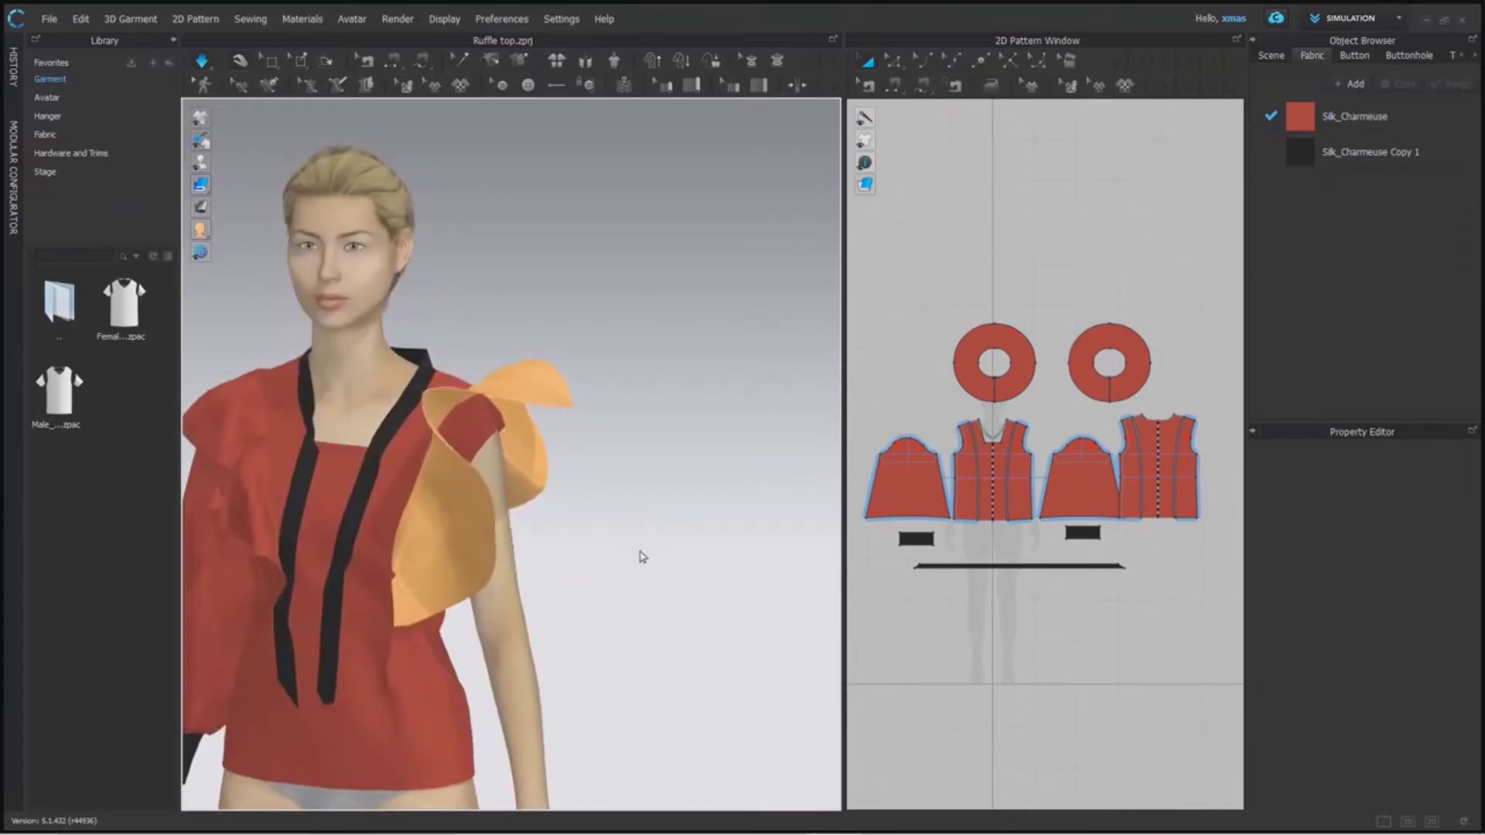
Pull the strengthened ruffle up above the left shoulder in the running simulation and check it from the side and front
left_click_drag(557, 405, 444, 231)
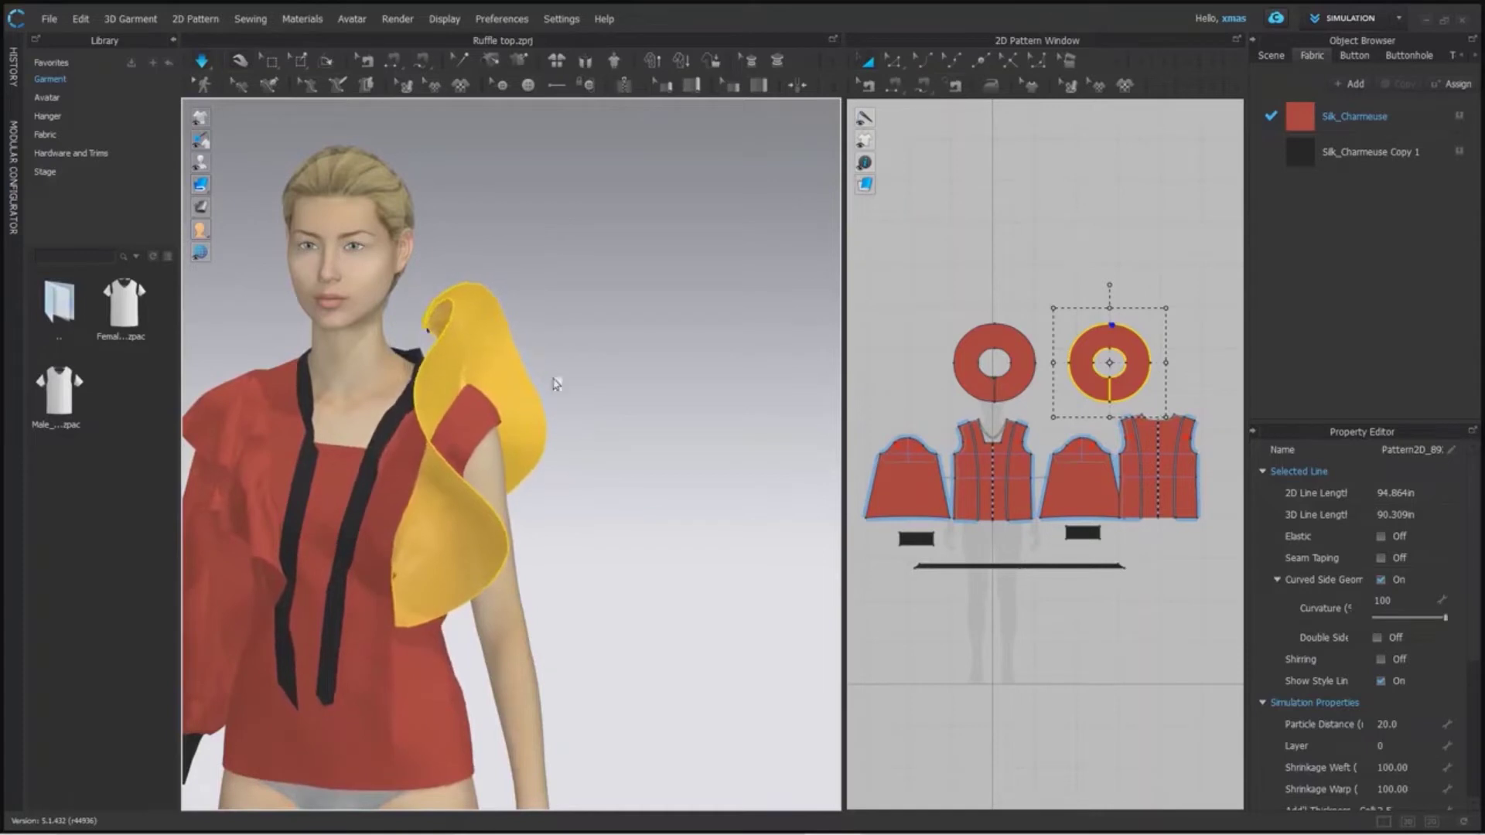
right_click_drag(564, 388, 427, 323)
left_click_drag(429, 324, 520, 288)
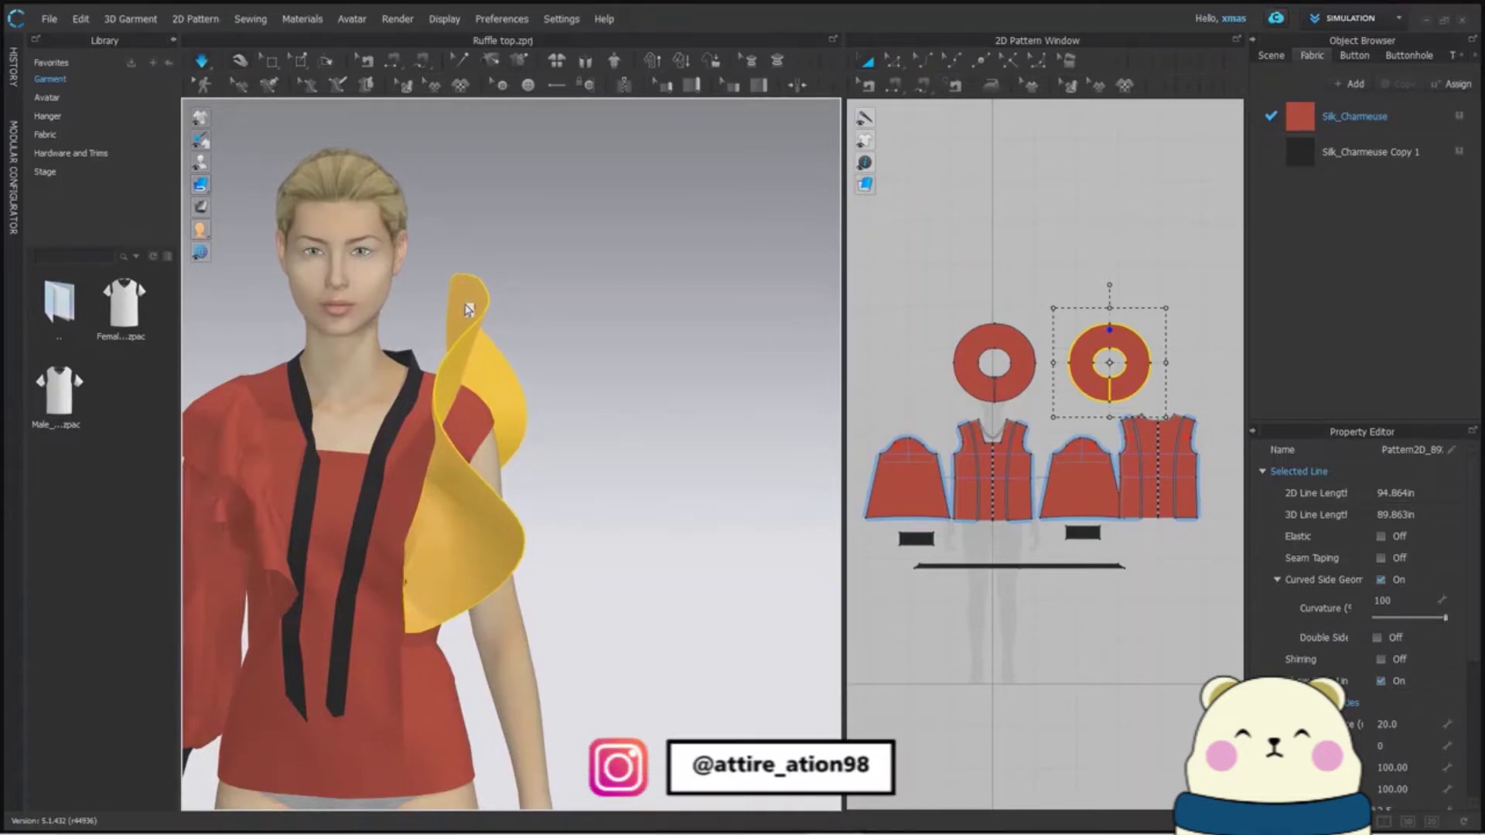
left_click(564, 547)
key("4")
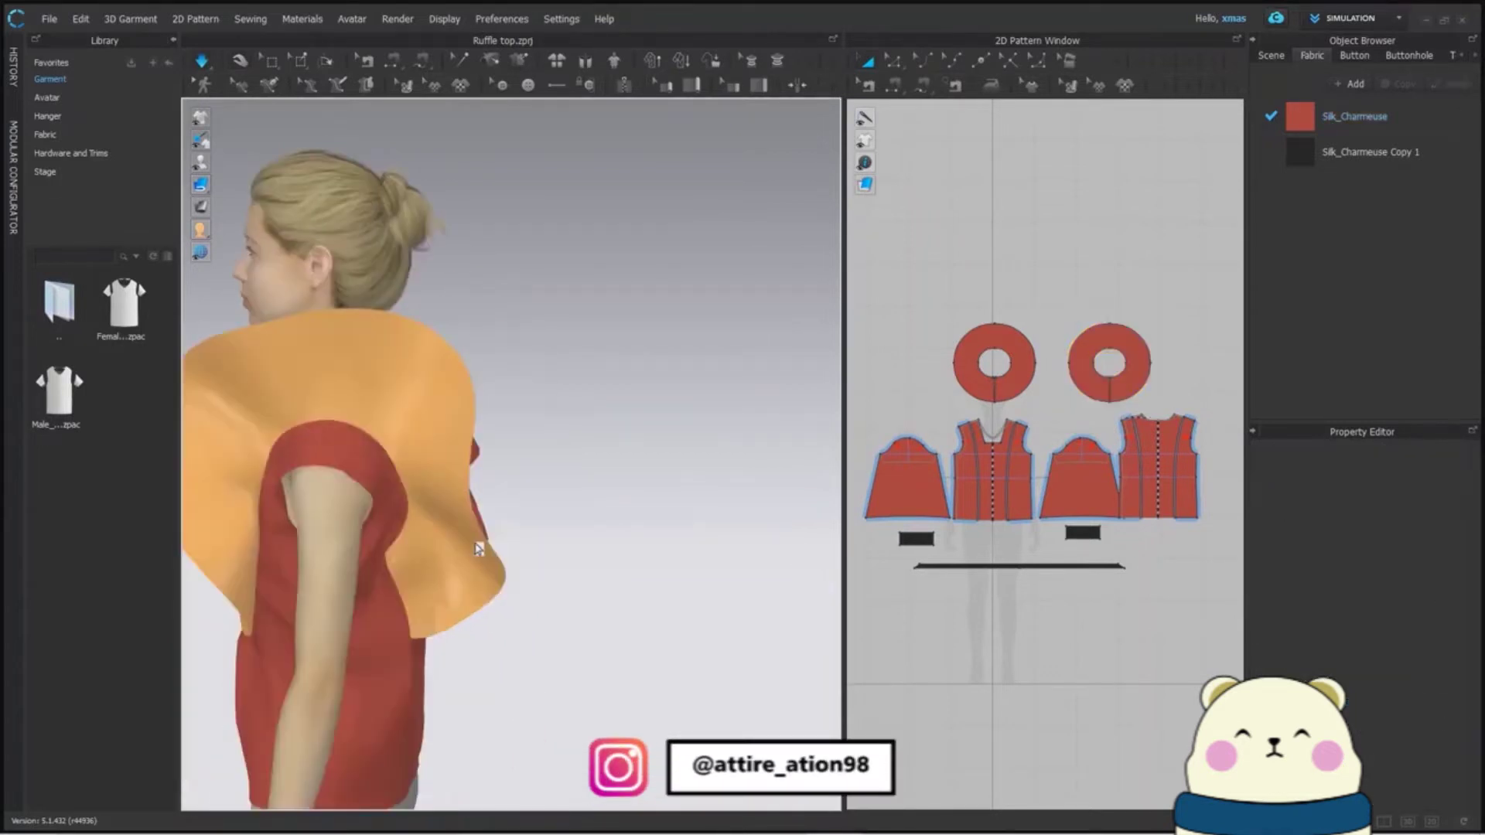
key("2")
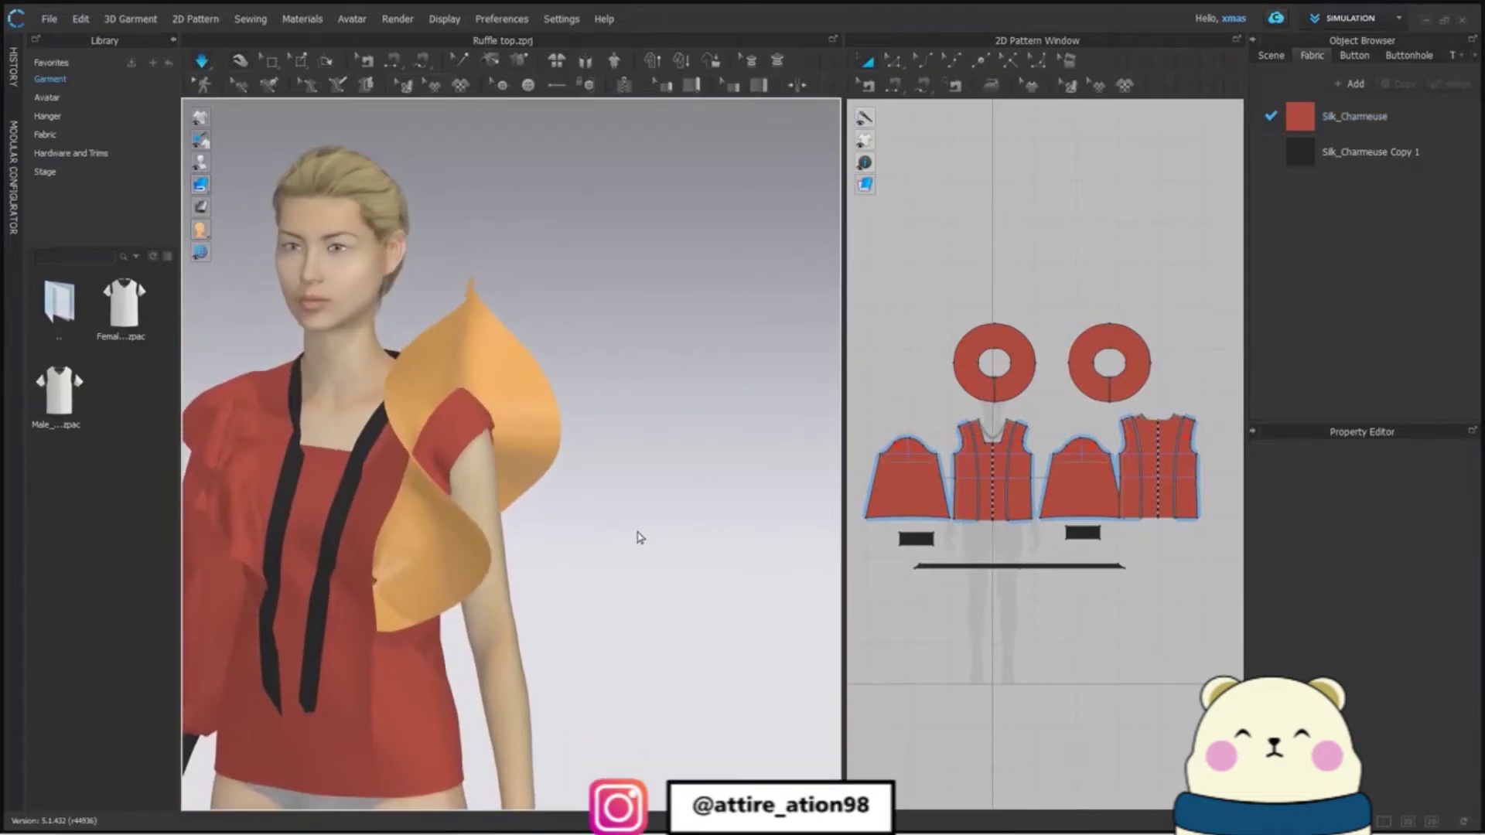
Unstrengthen the left shoulder ruffle, let it drape softly again and clear the selection
right_click(478, 303)
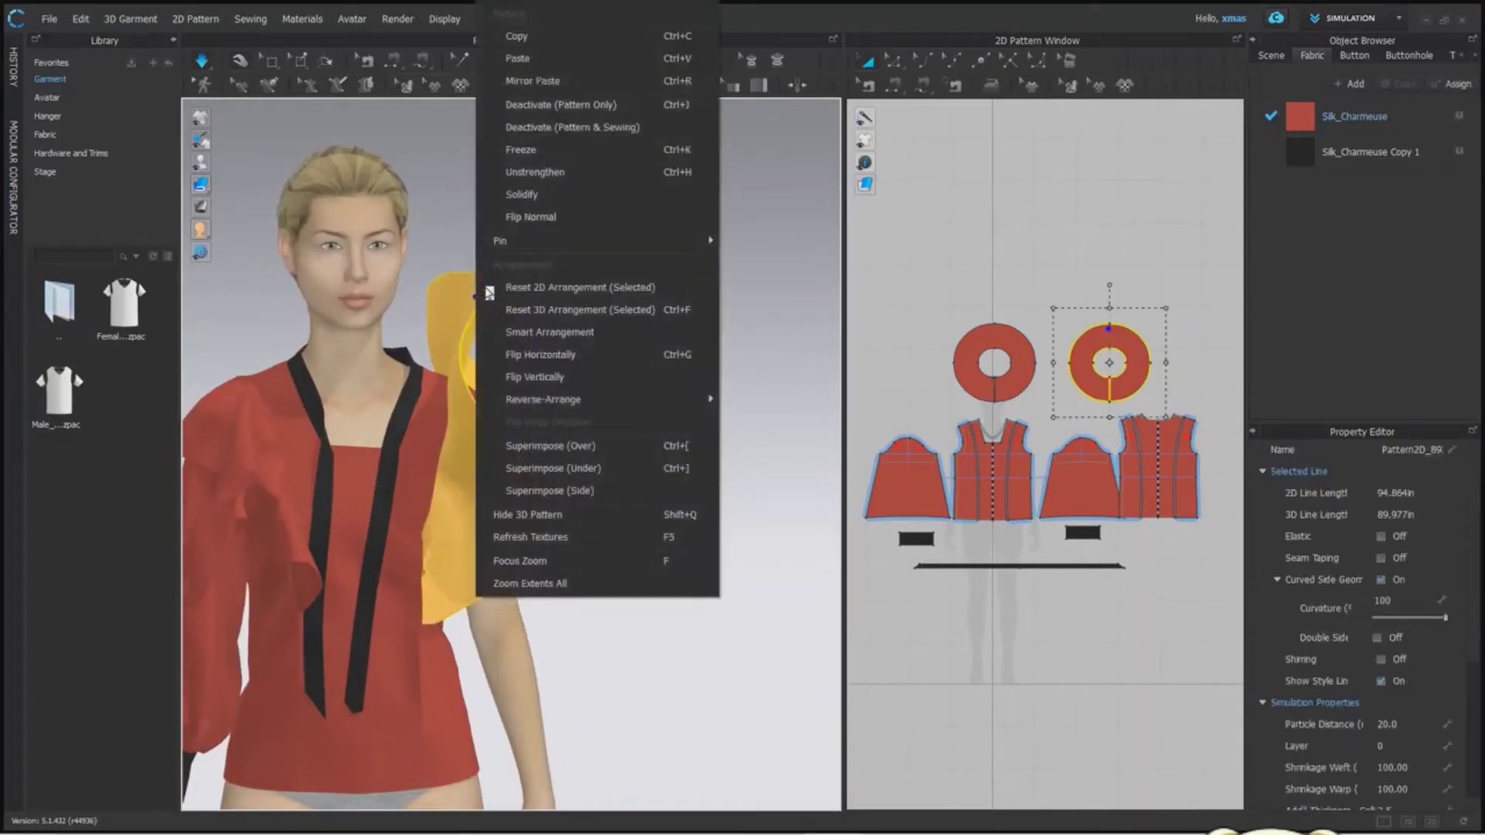
left_click(581, 180)
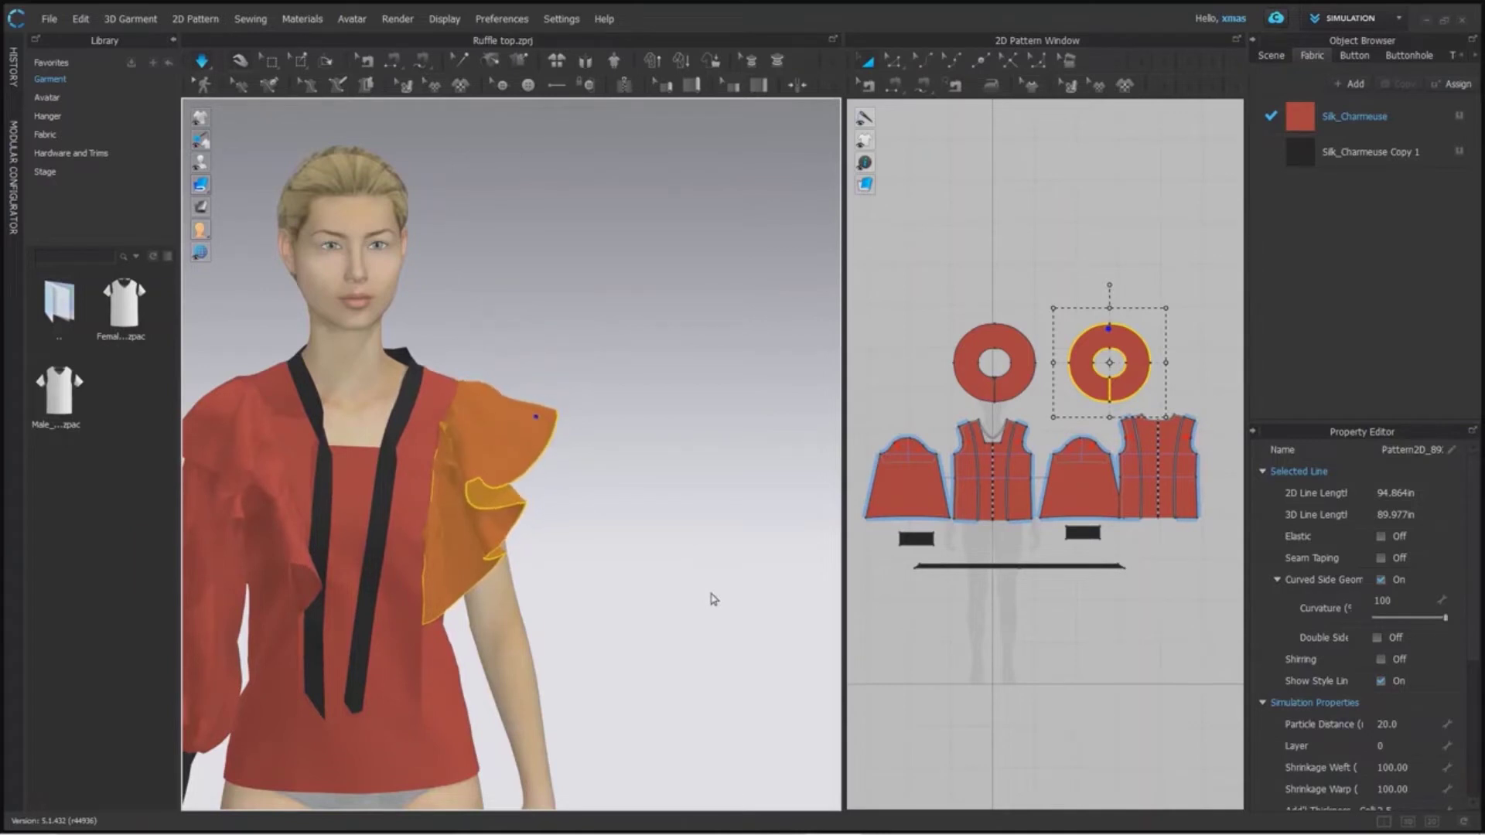
left_click(745, 461)
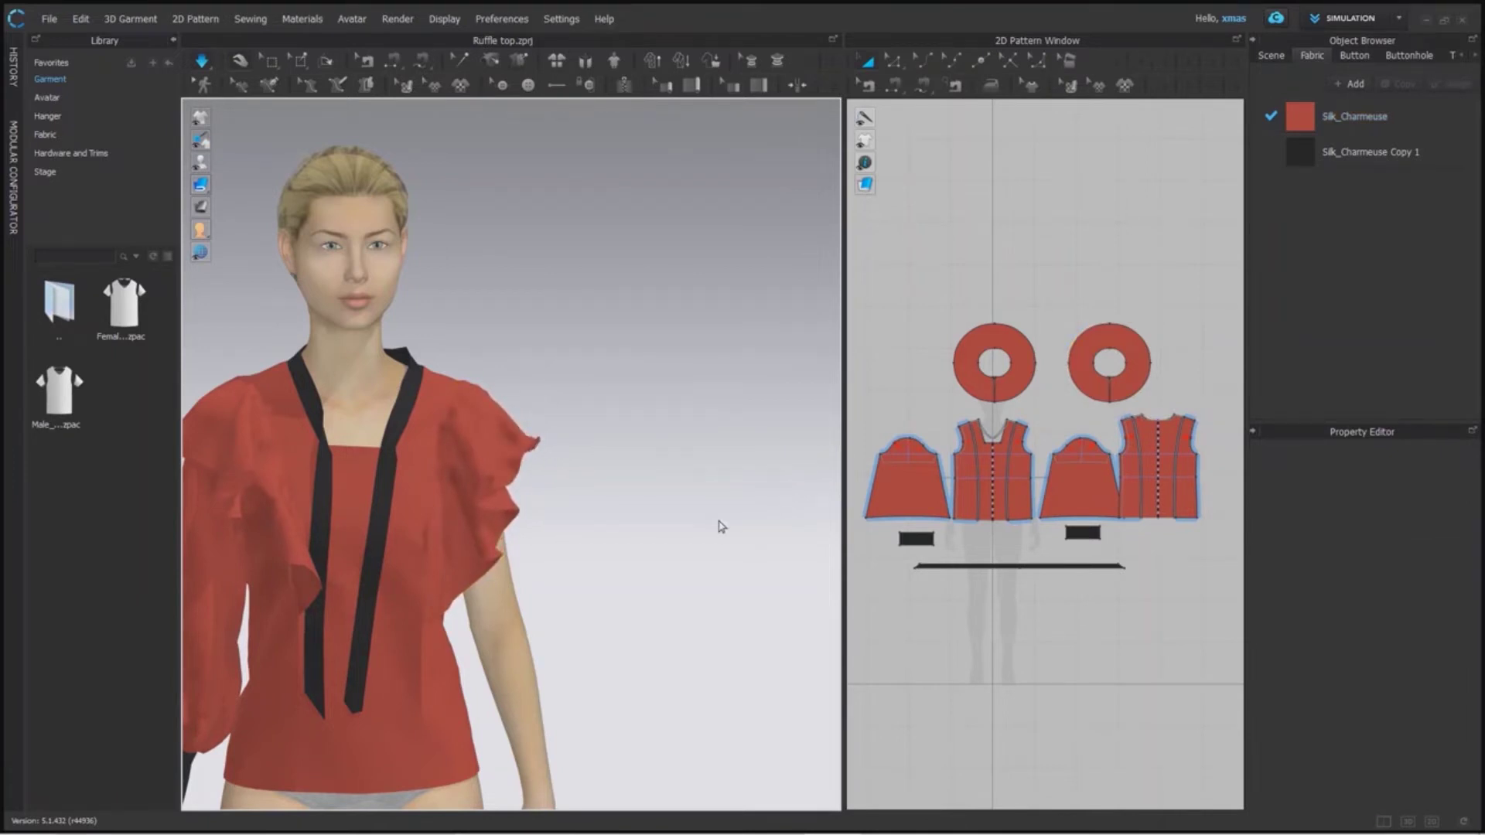
Tug the outer tip of the unstrengthened ruffle during simulation, clear the selection and check how it settles
mouse_move(719, 531)
right_mouse_down()
mouse_move(647, 554)
mouse_move(509, 560)
mouse_move(728, 542)
right_mouse_up()
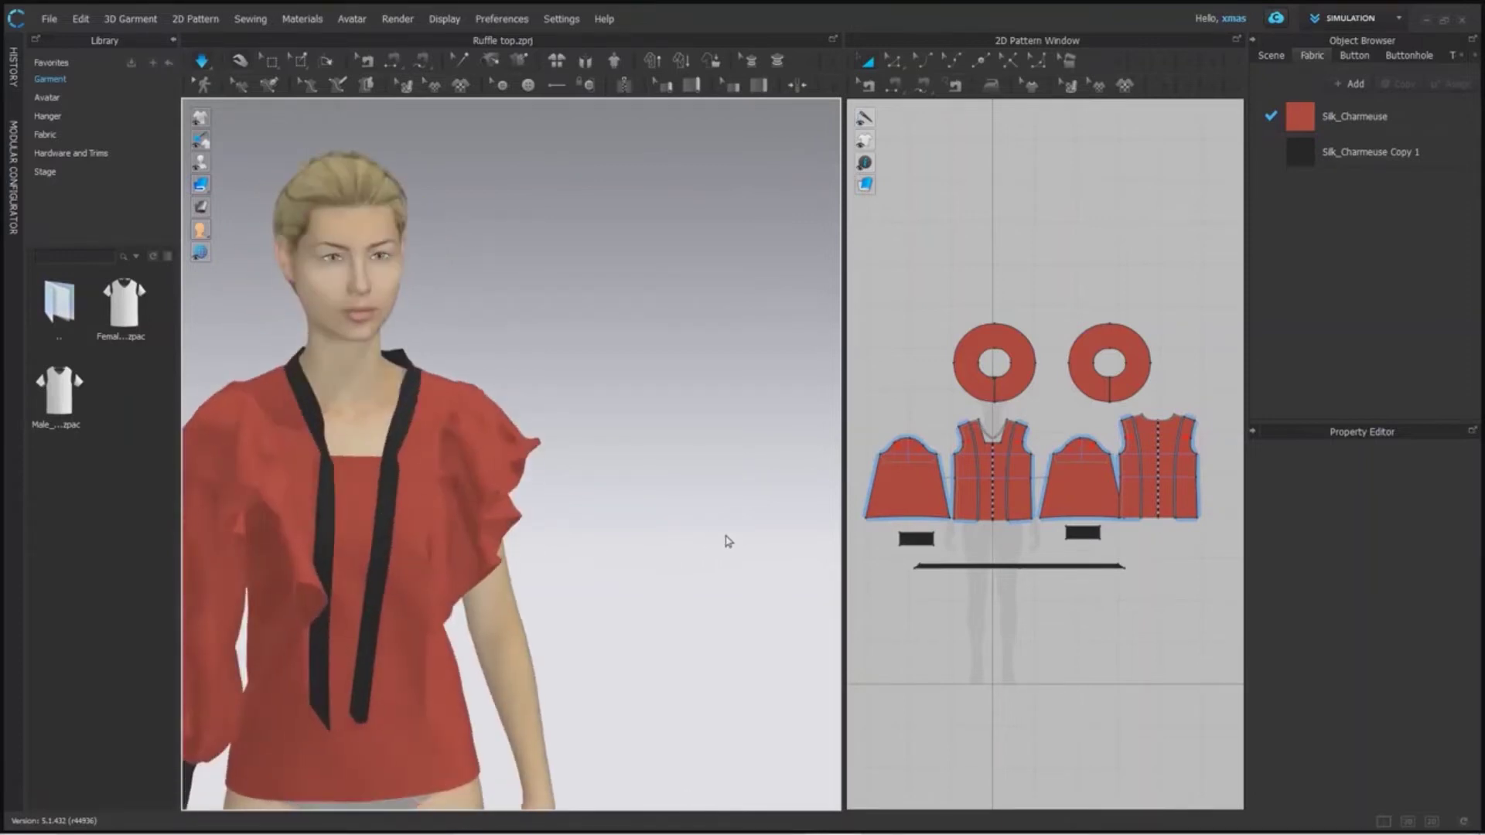
left_click(532, 444)
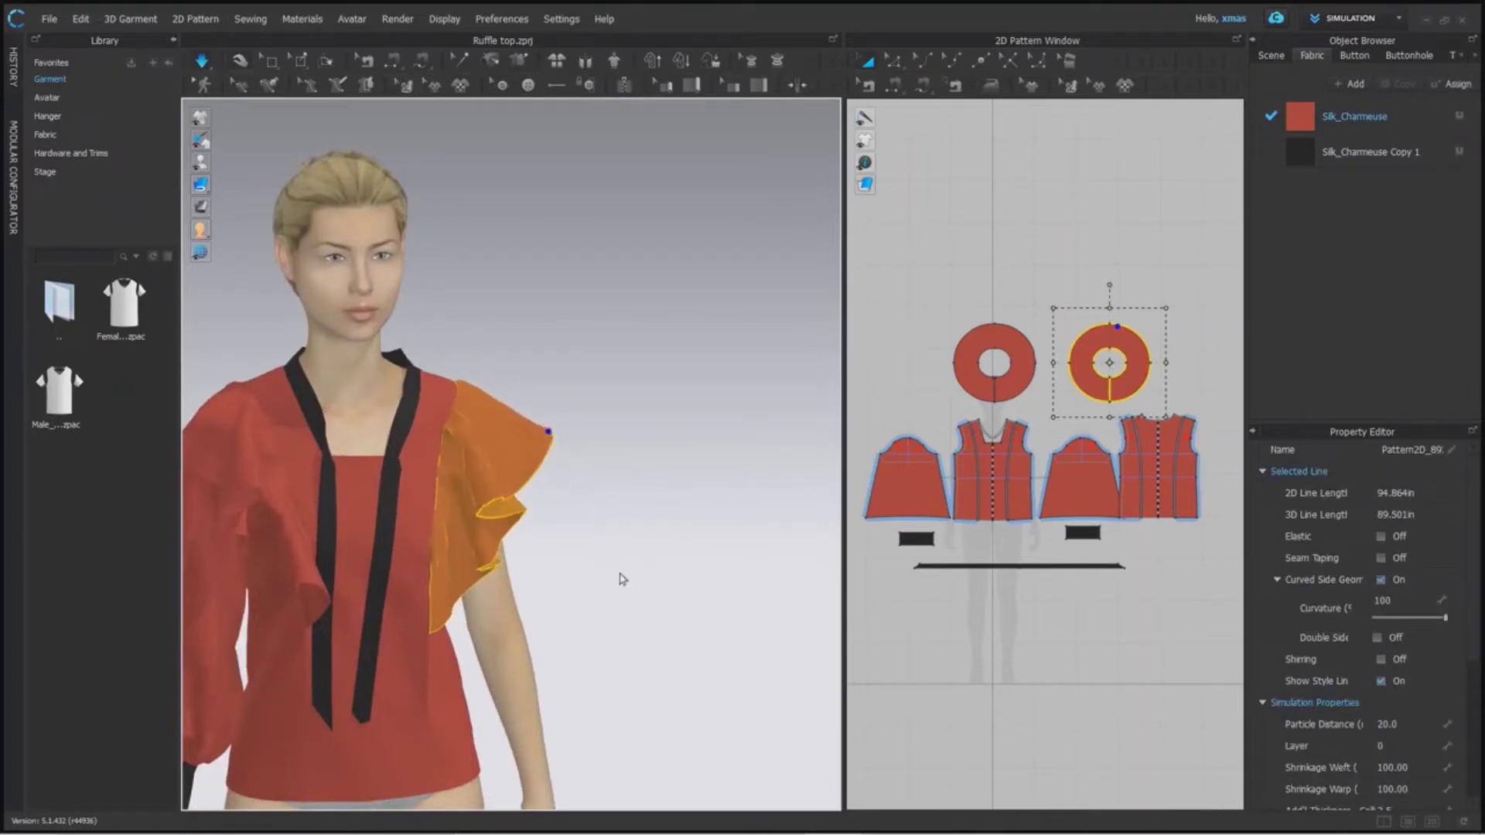
left_click(571, 535)
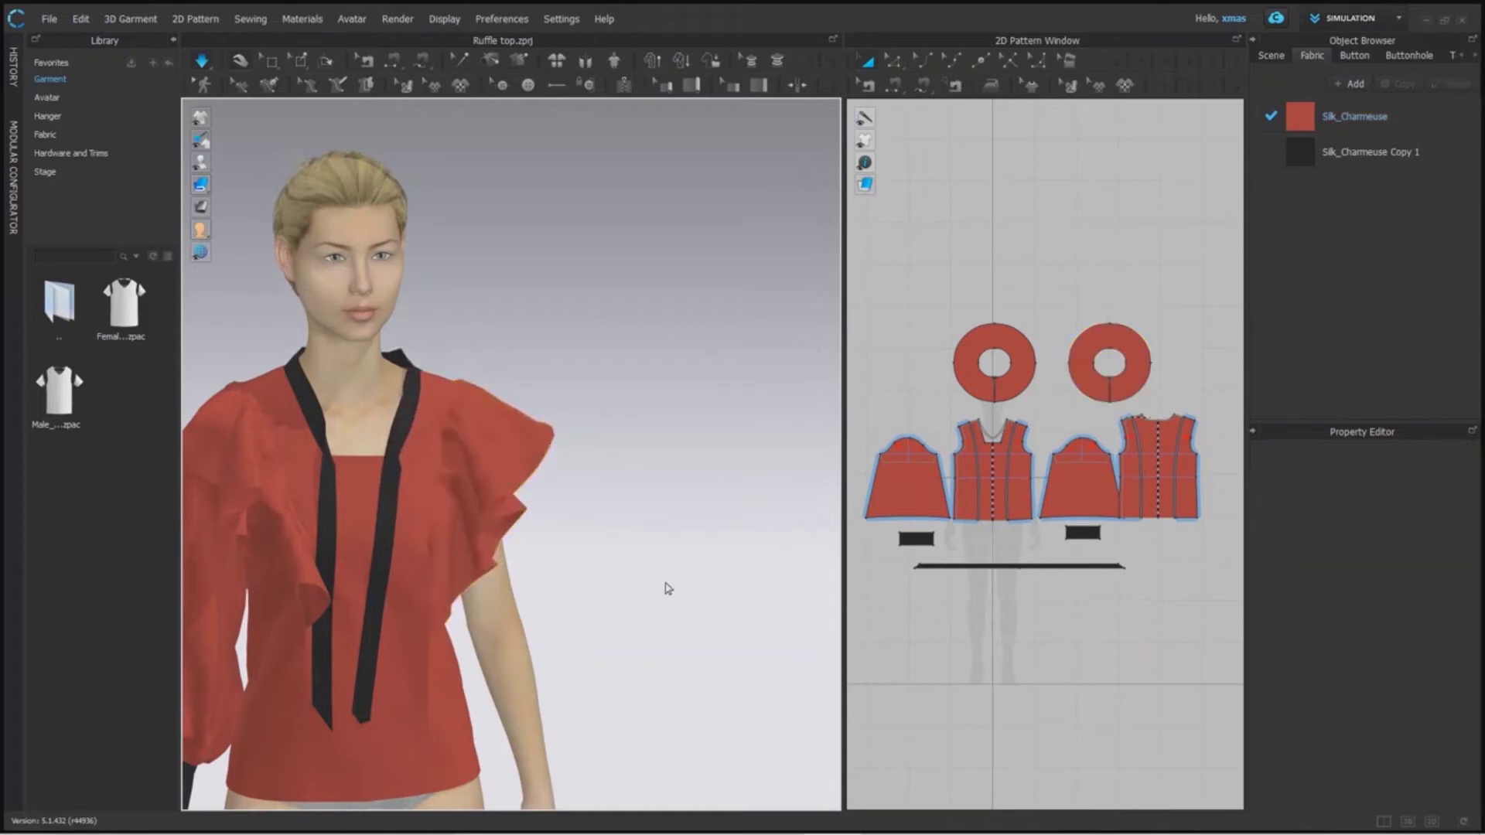
right_click_drag(717, 731, 532, 518)
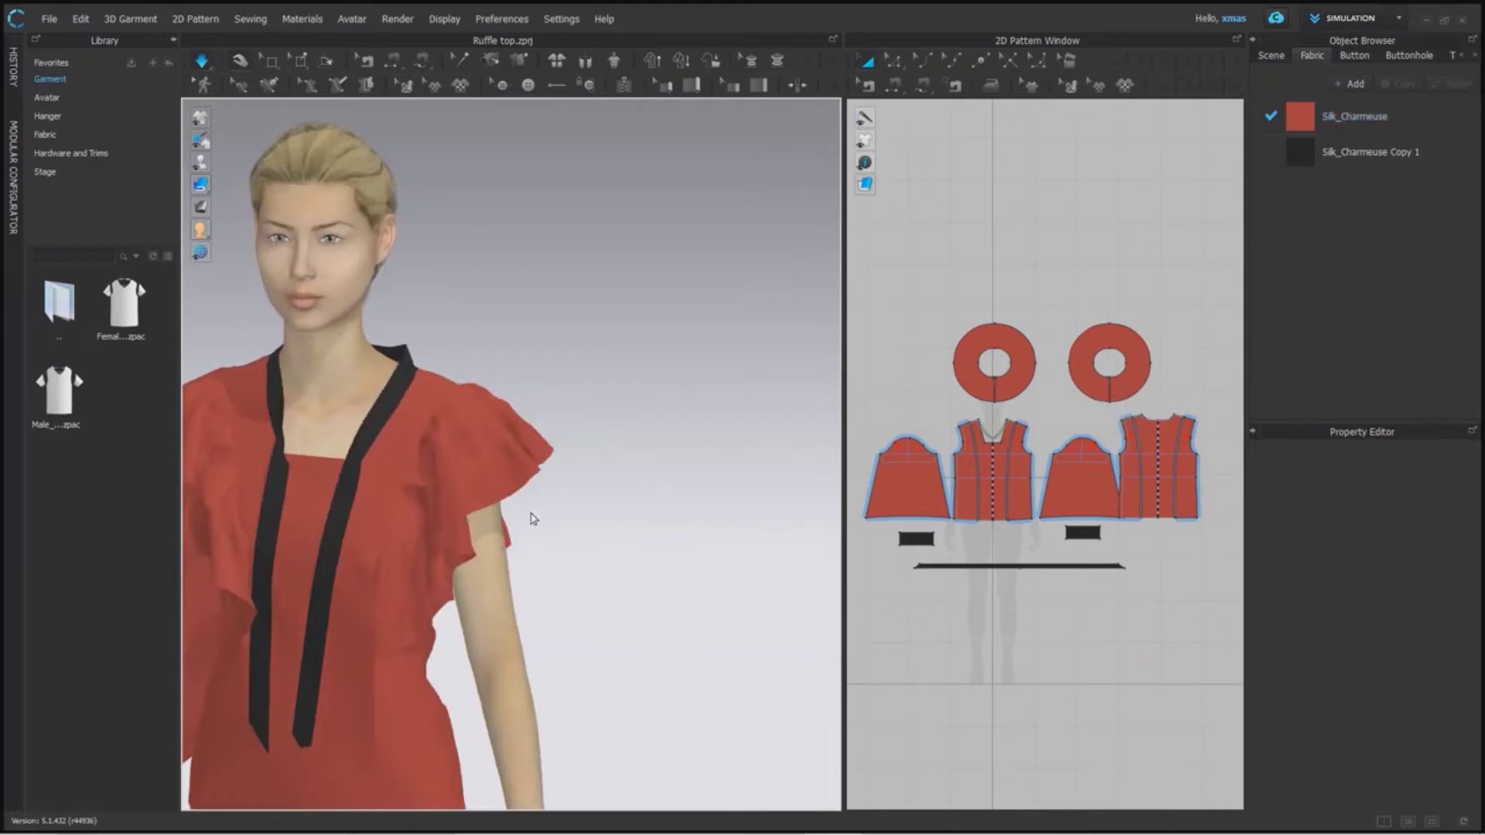
Solidify the left shoulder ruffle in its draped shape and clear the selection
right_click(478, 454)
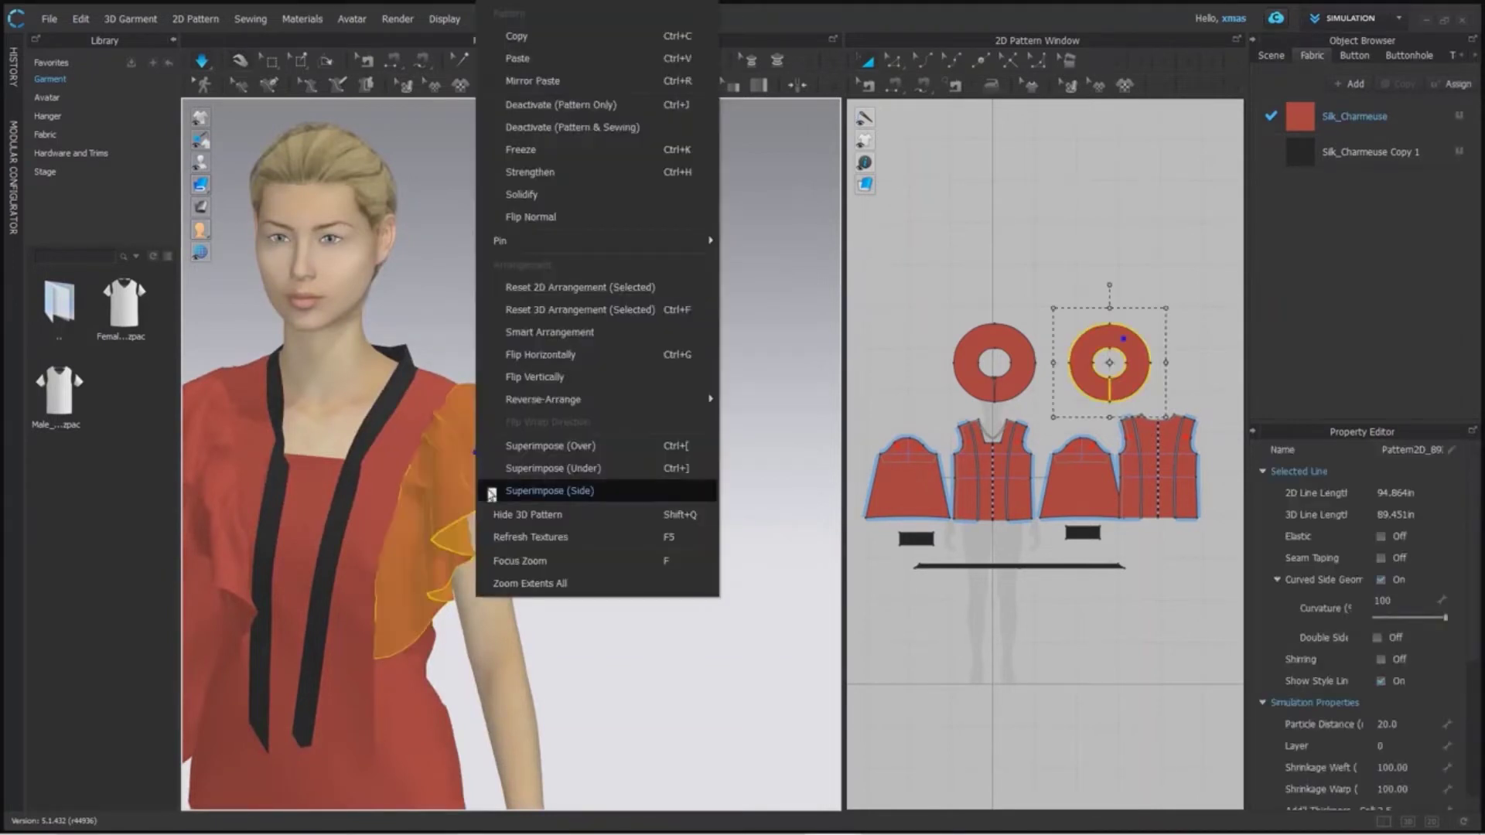
left_click(523, 197)
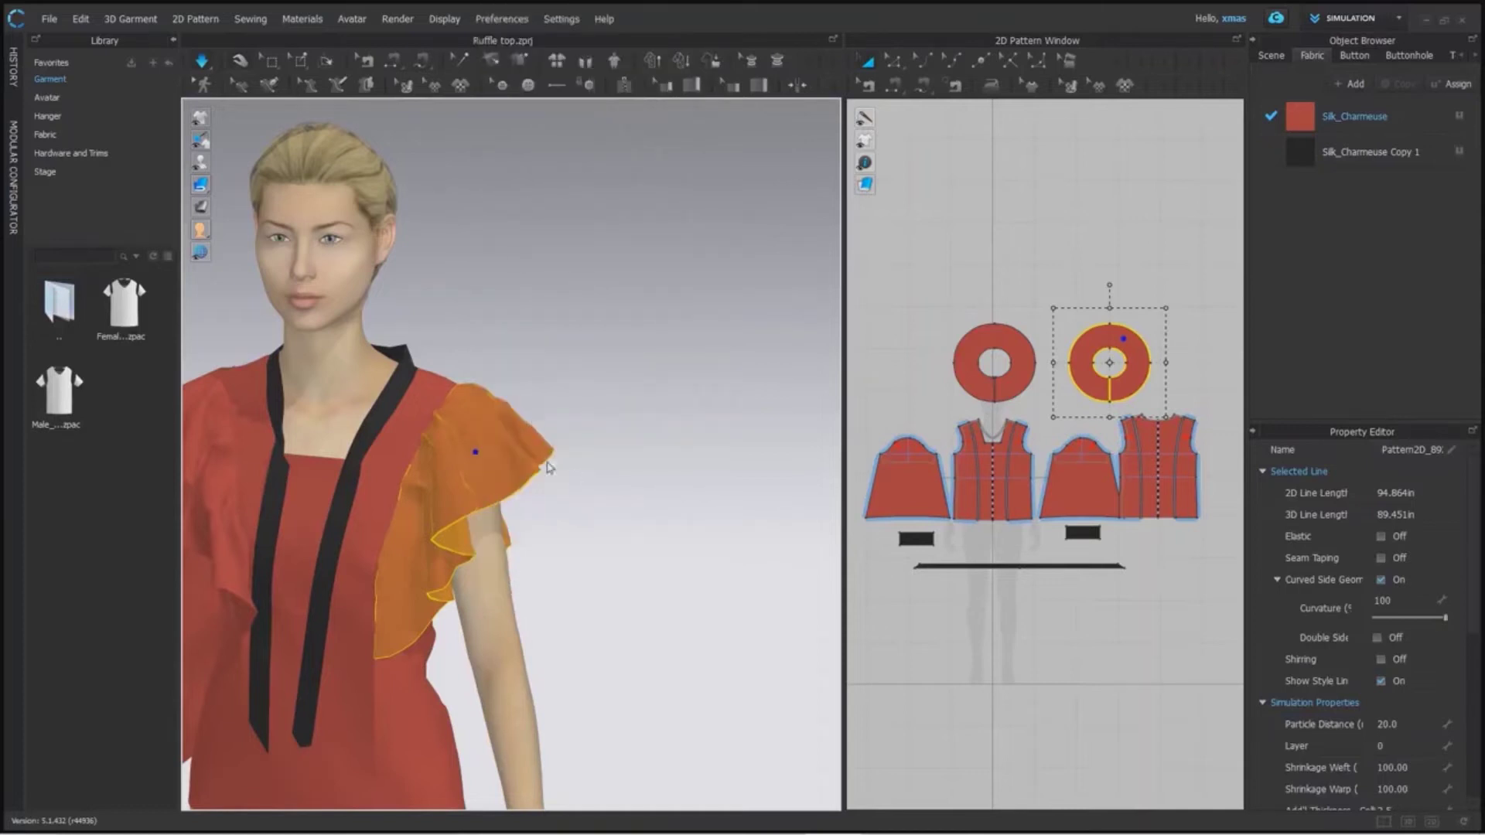
right_click_drag(580, 513, 673, 513)
left_click(612, 516)
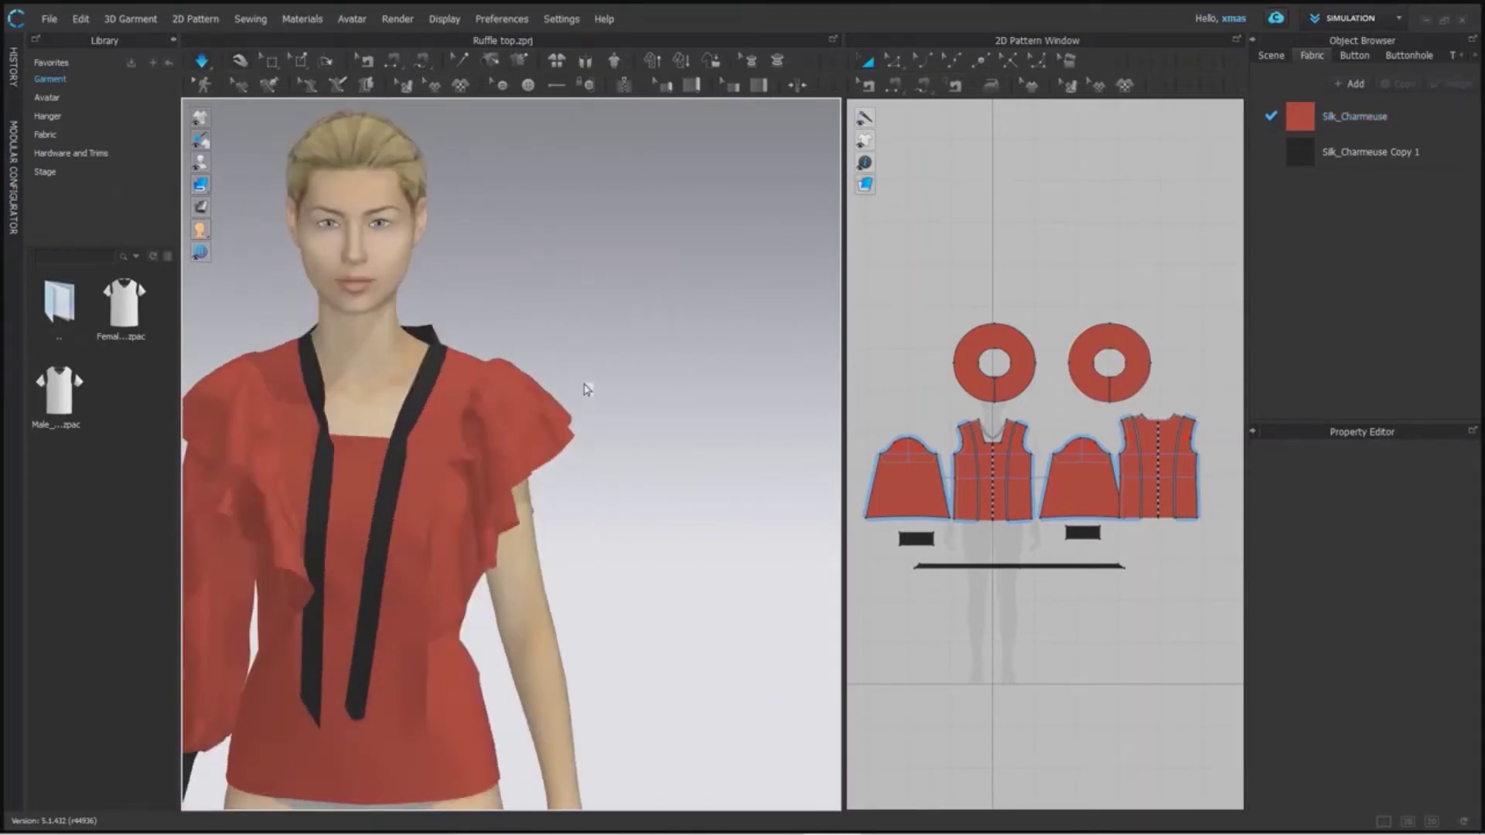
Pull the ruffle's outer tip upward, unsolidify the ruffle and solidify it again in the raised shape
left_click_drag(587, 389, 585, 333)
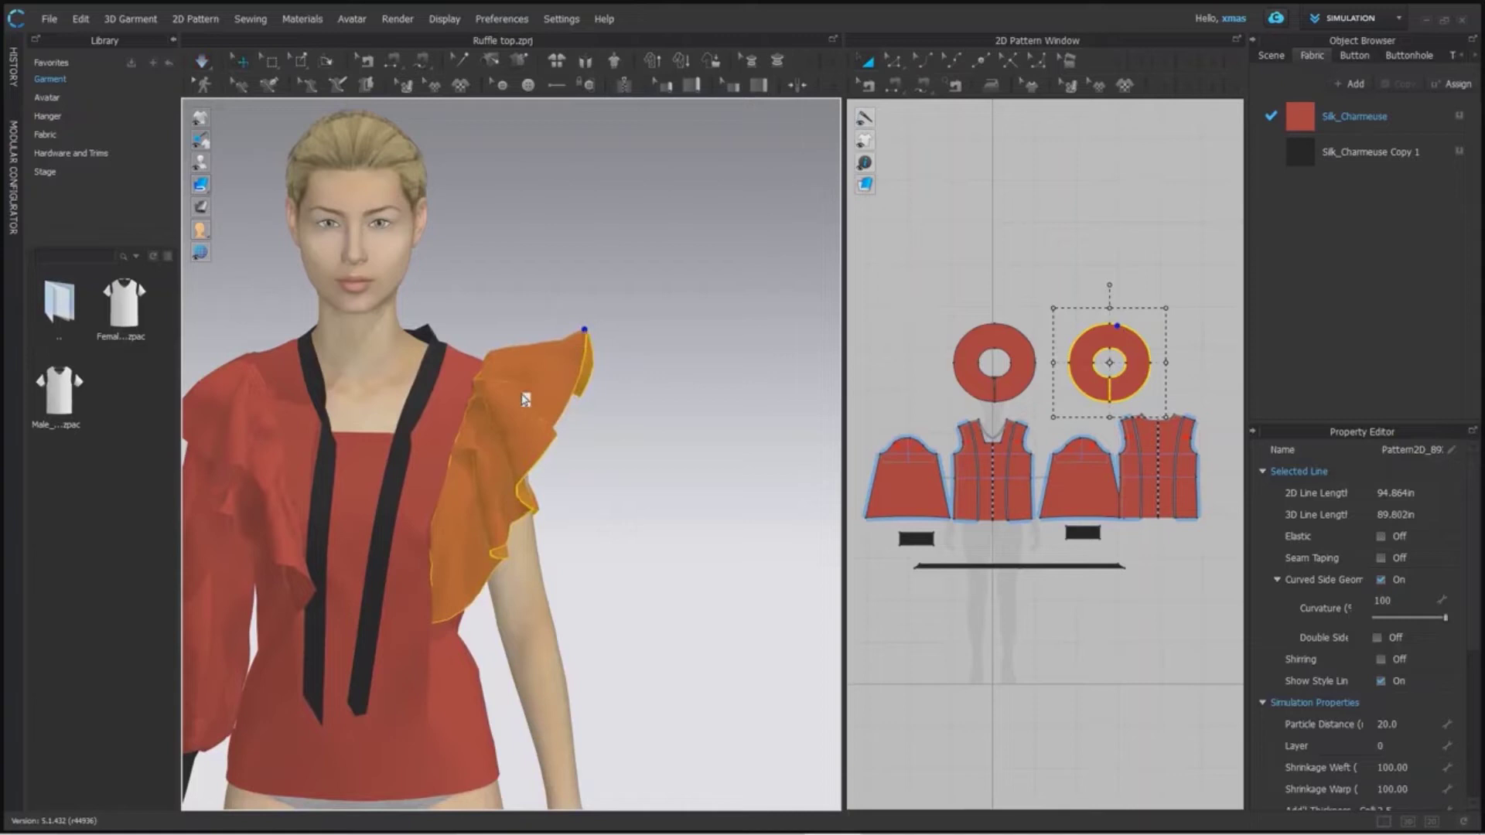
right_click(577, 377)
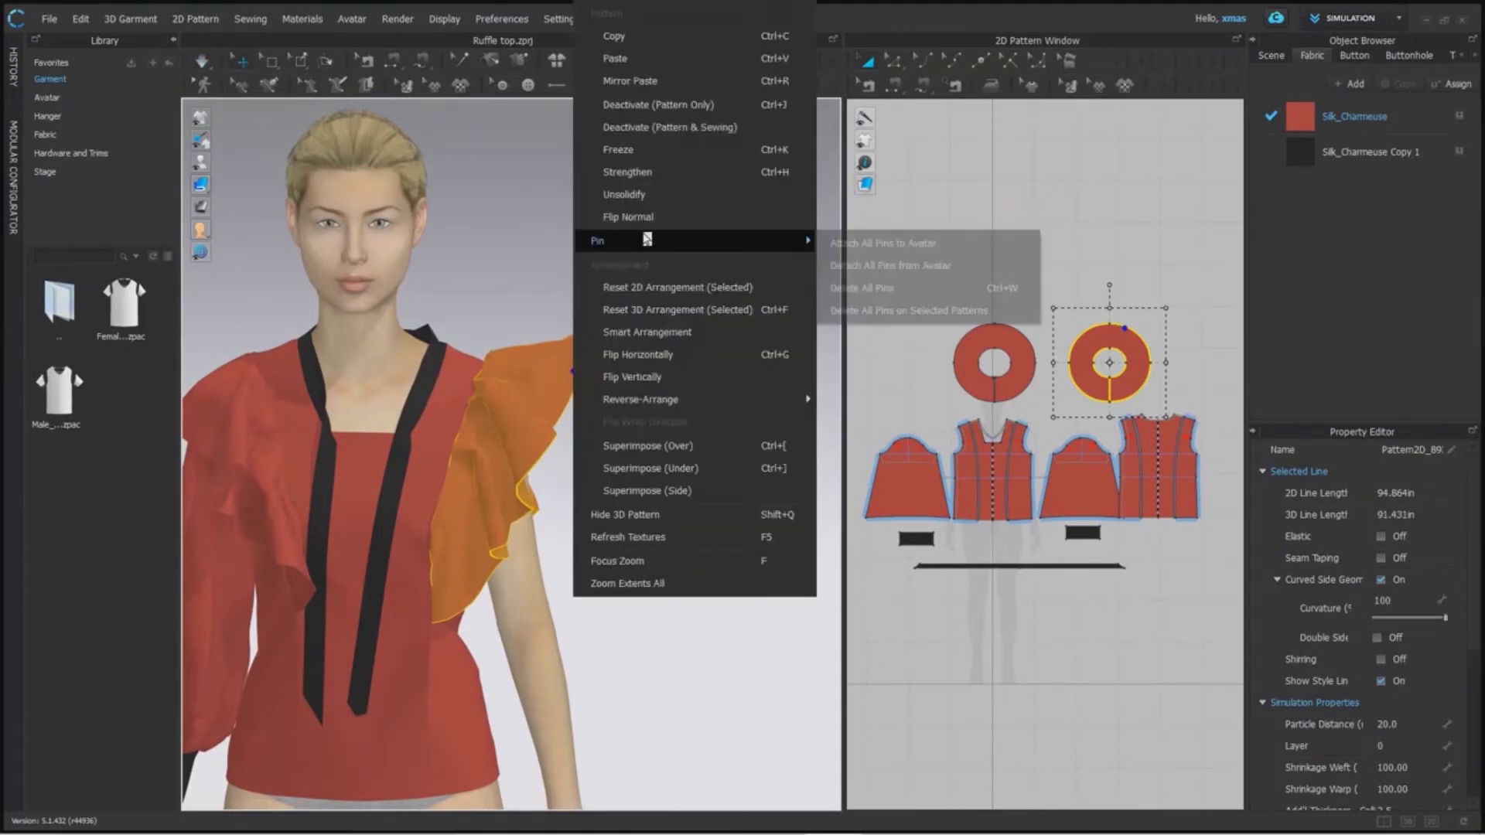
left_click(652, 204)
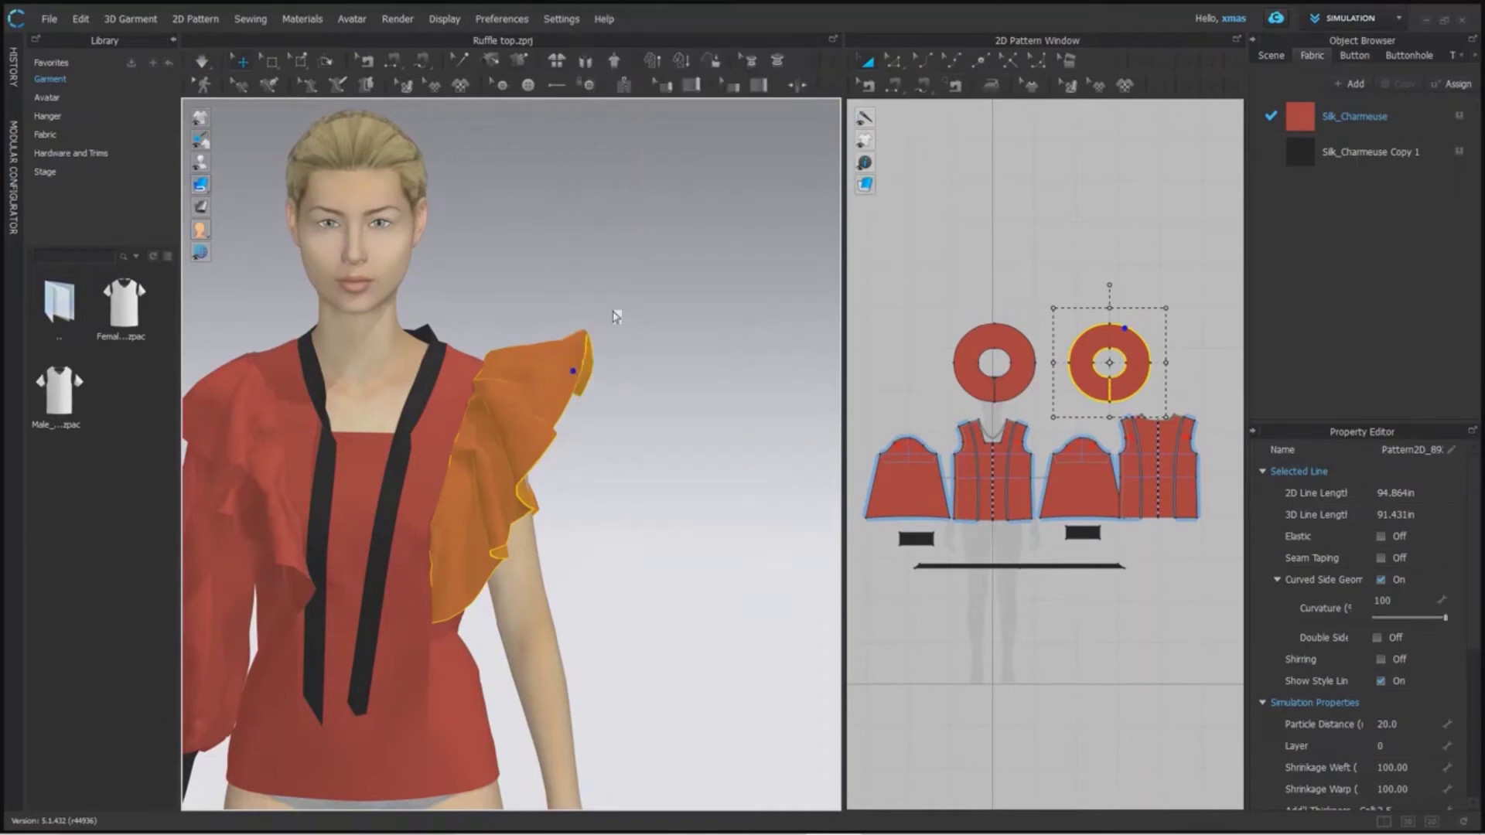
right_click(558, 369)
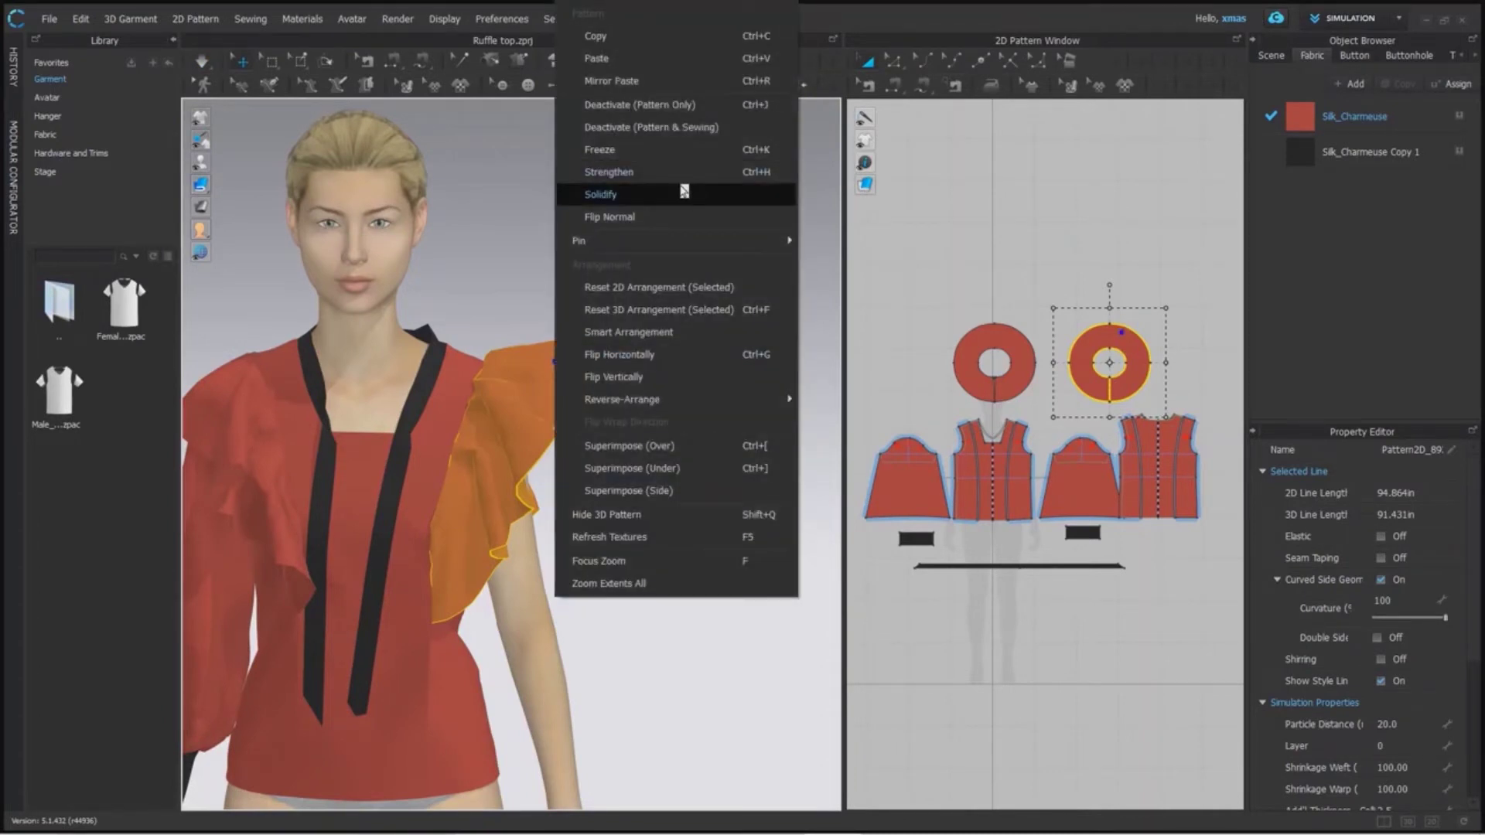
left_click(684, 193)
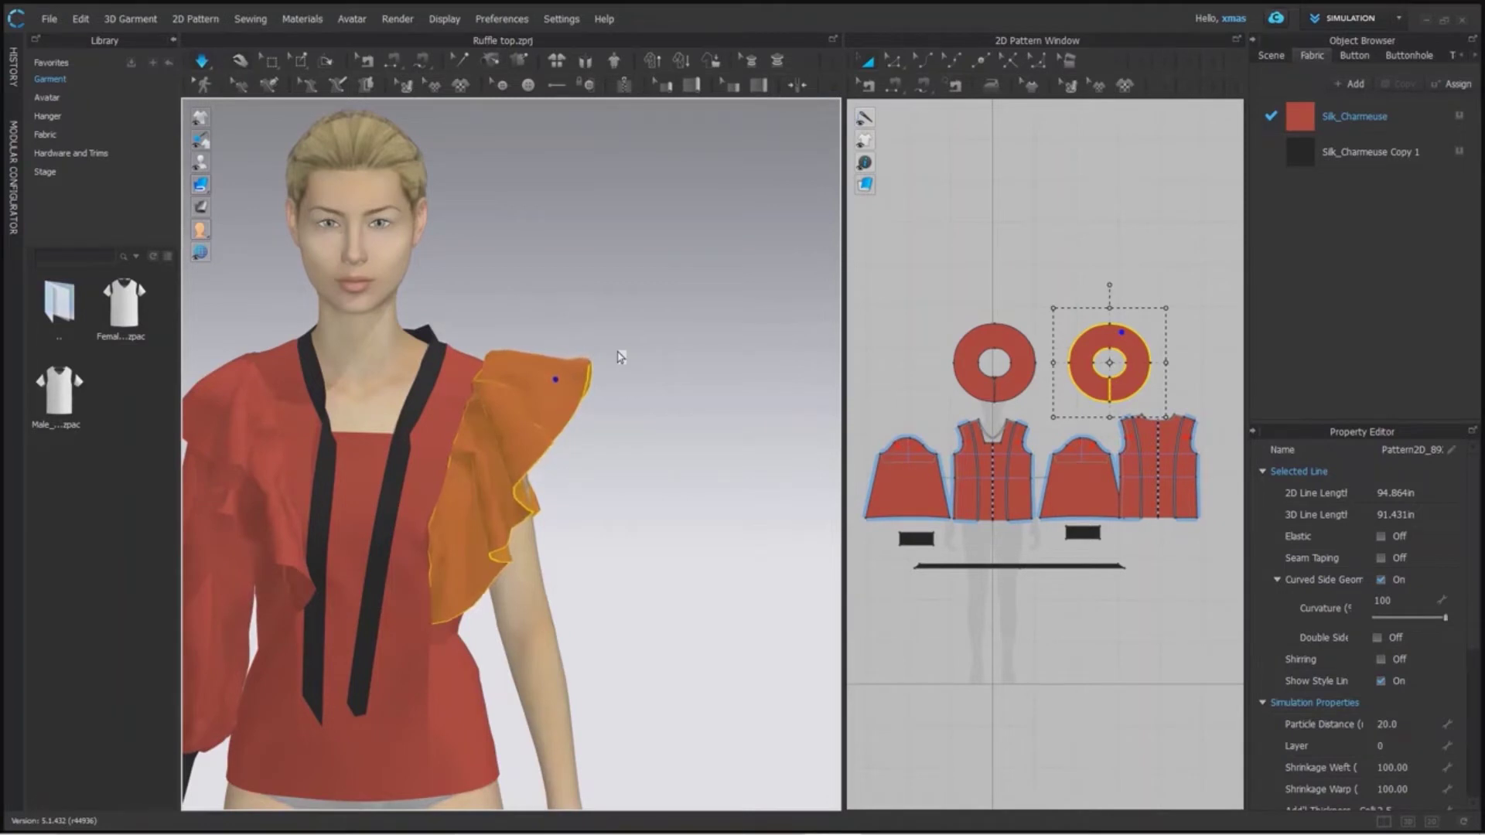
Tug the tip of the solidified ruffle during simulation and examine from several angles how it holds its raised shape
left_click(648, 468)
mouse_move(648, 469)
right_mouse_down()
mouse_move(464, 465)
mouse_move(633, 437)
mouse_move(663, 468)
right_mouse_up()
left_click(581, 327)
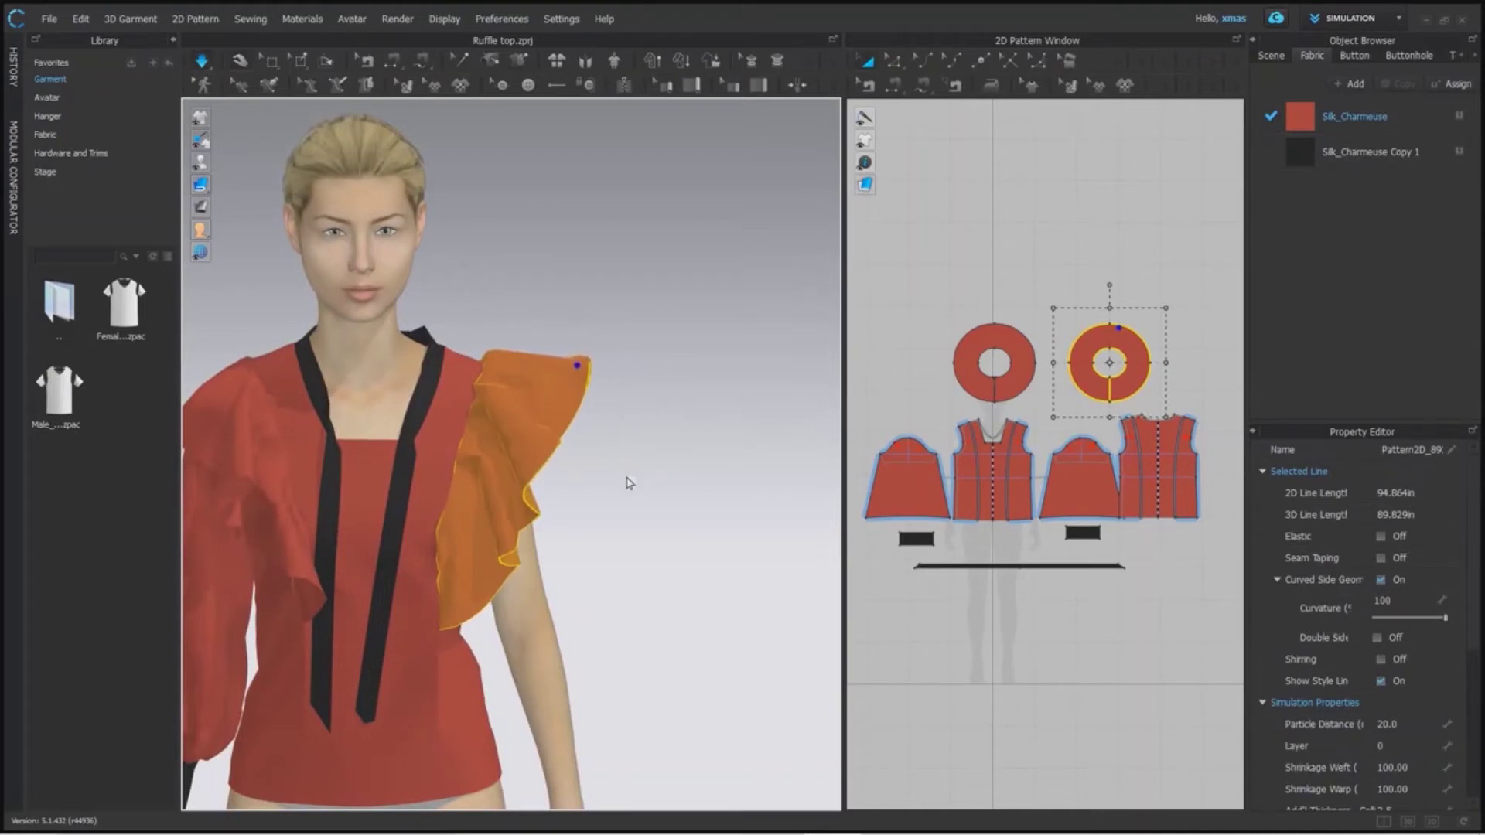
mouse_move(626, 485)
right_mouse_down()
mouse_move(431, 474)
mouse_move(671, 474)
mouse_move(632, 467)
right_mouse_up()
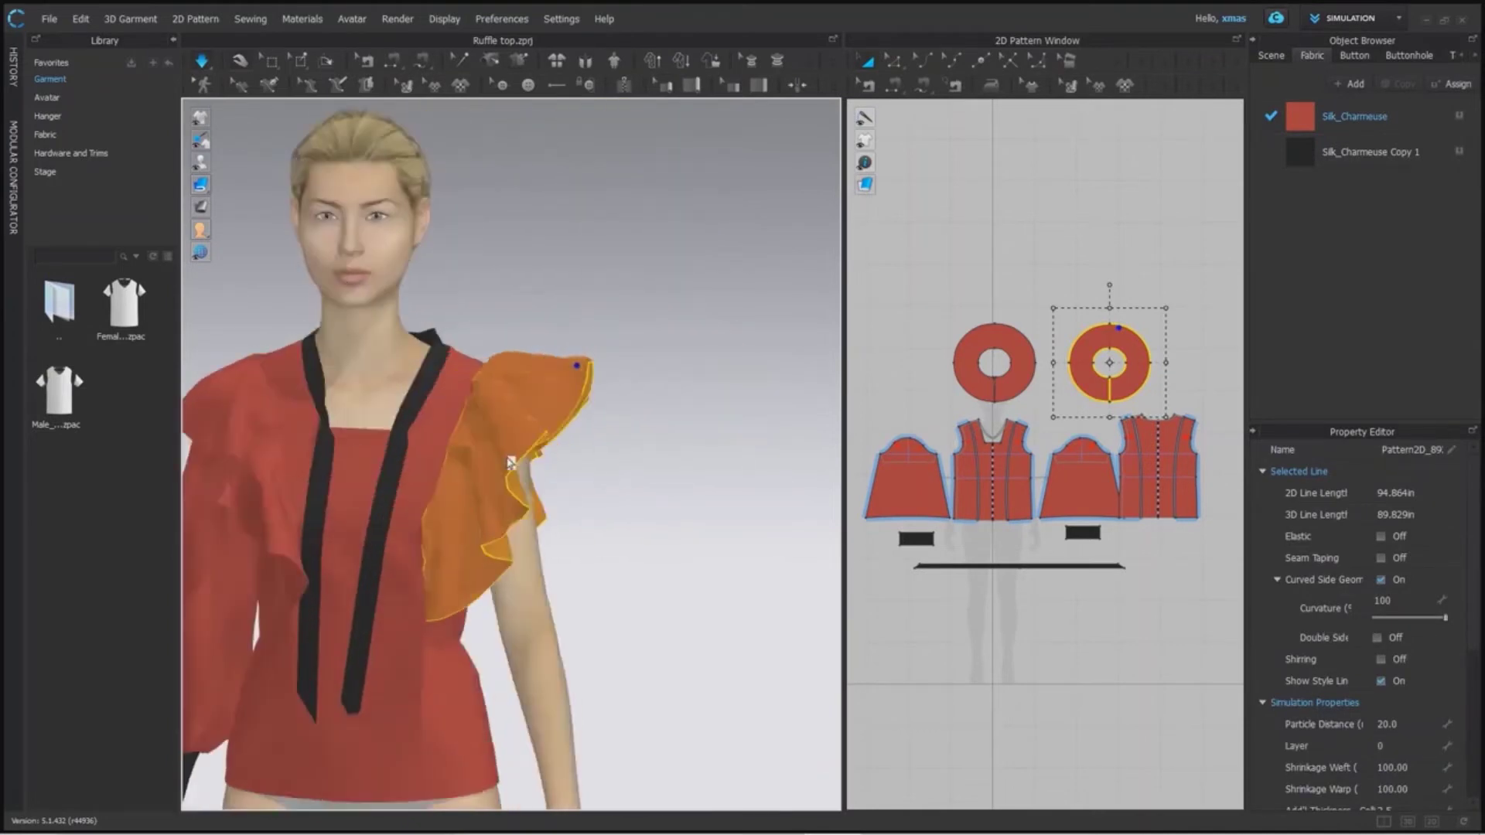
right_click_drag(561, 416, 564, 416)
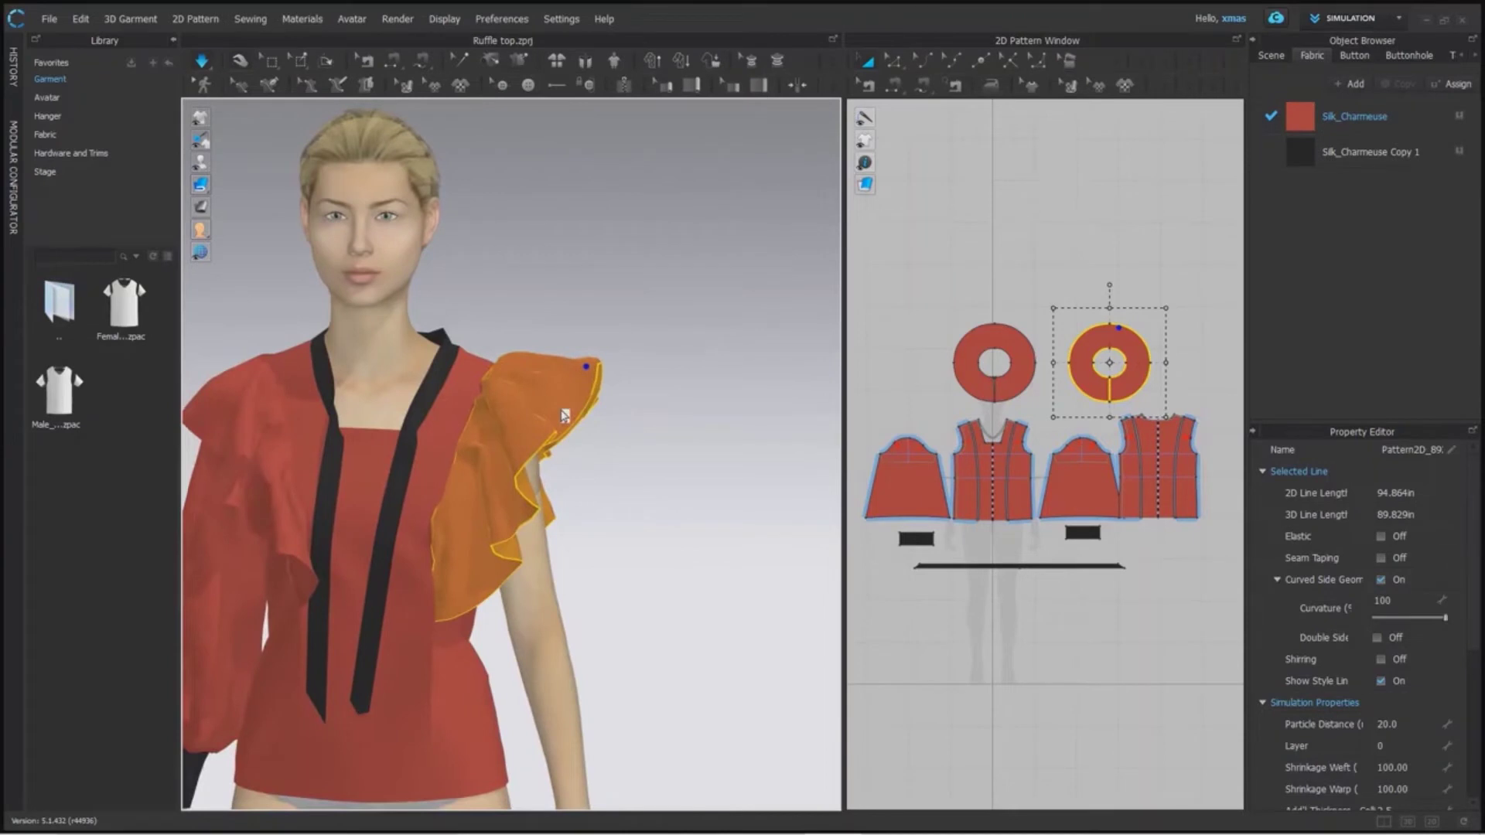
Unsolidify the left shoulder ruffle so the running simulation drapes it naturally again
key("2")
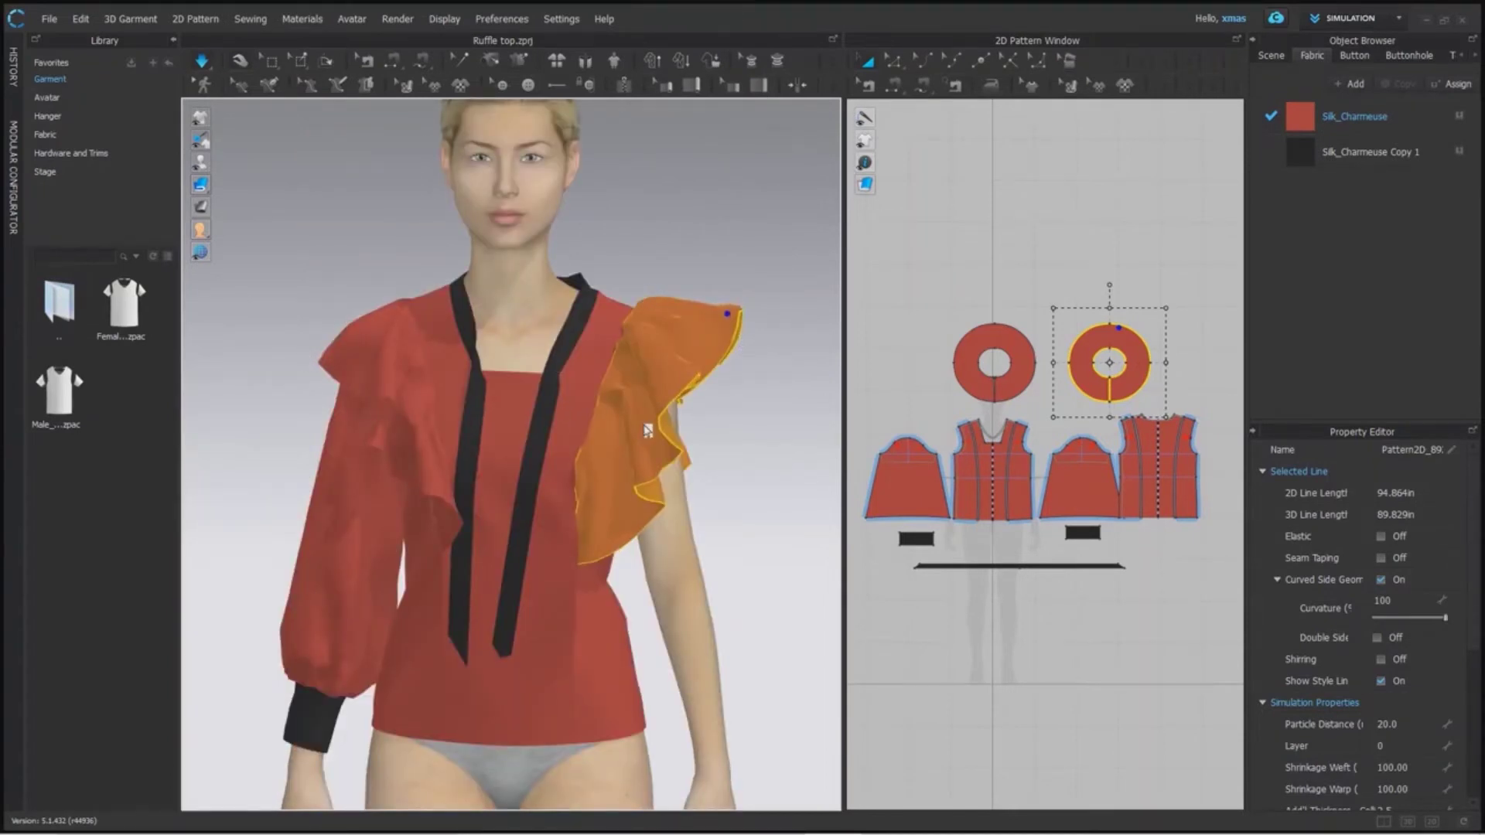
right_click(725, 323)
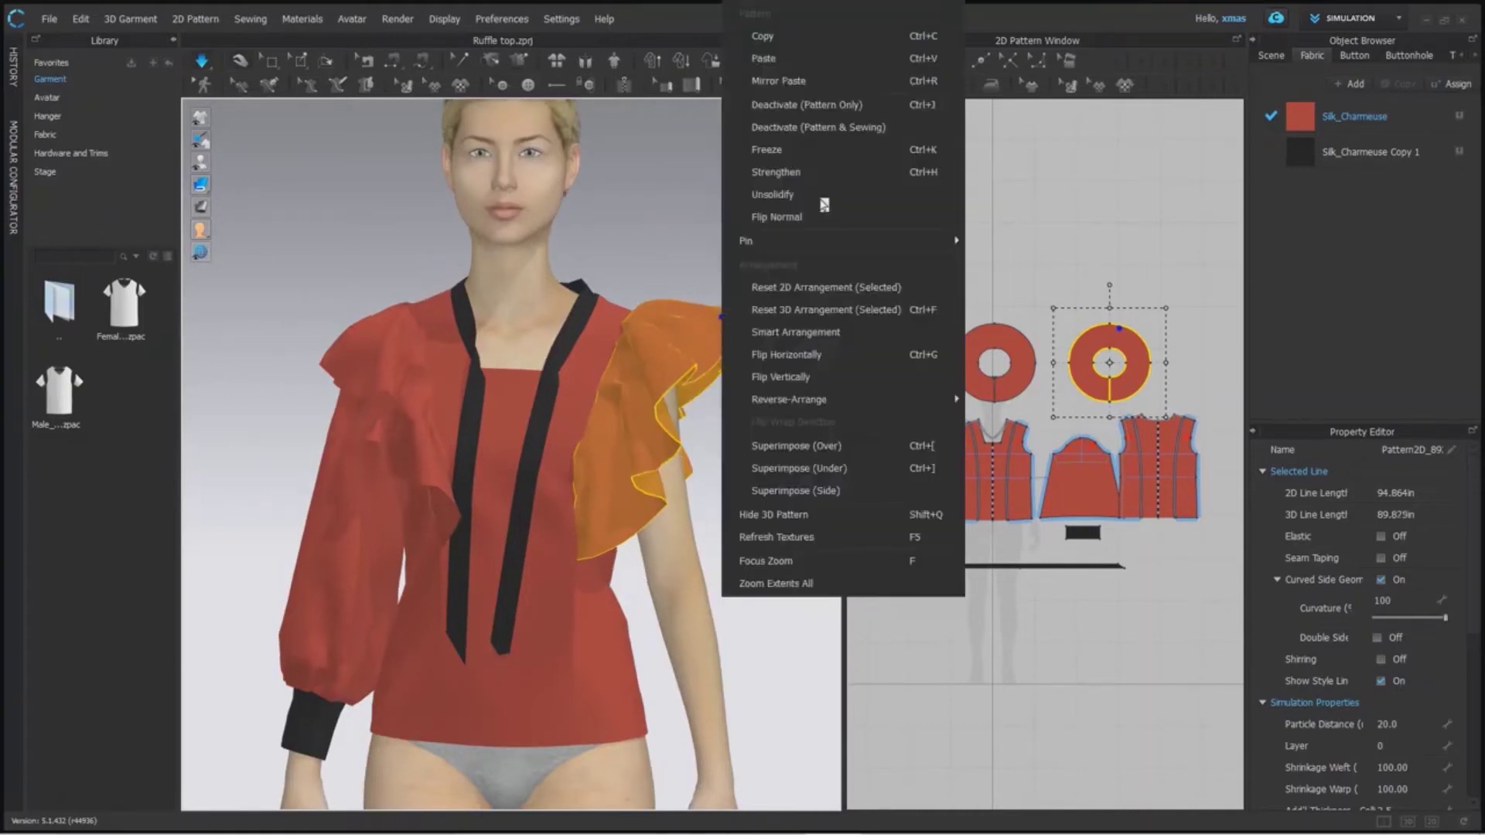
left_click(768, 196)
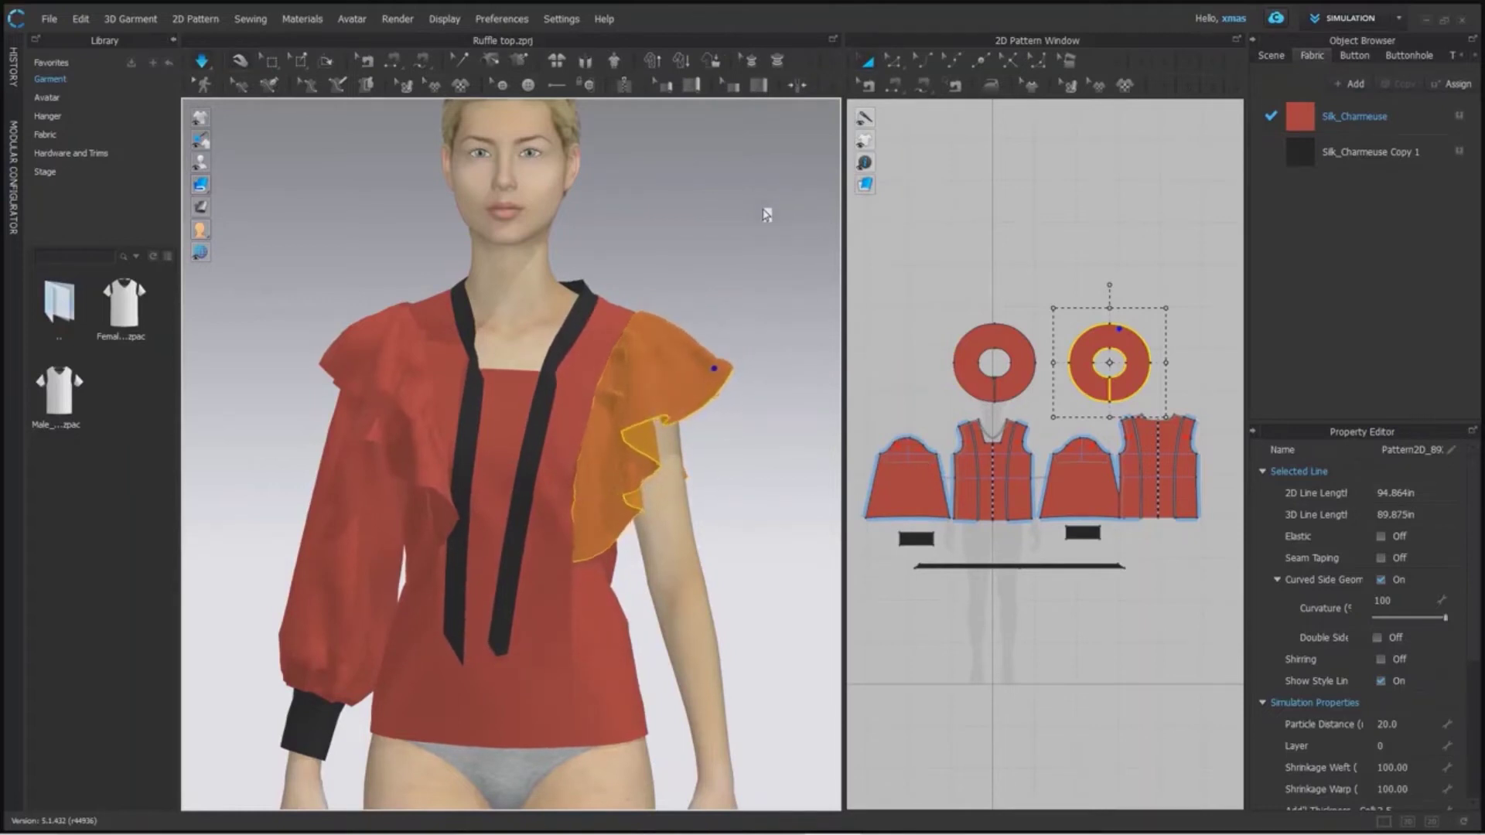
Pull the left shoulder ruffle's outer tip upward during simulation and unsolidify the ruffle again
left_click(743, 202)
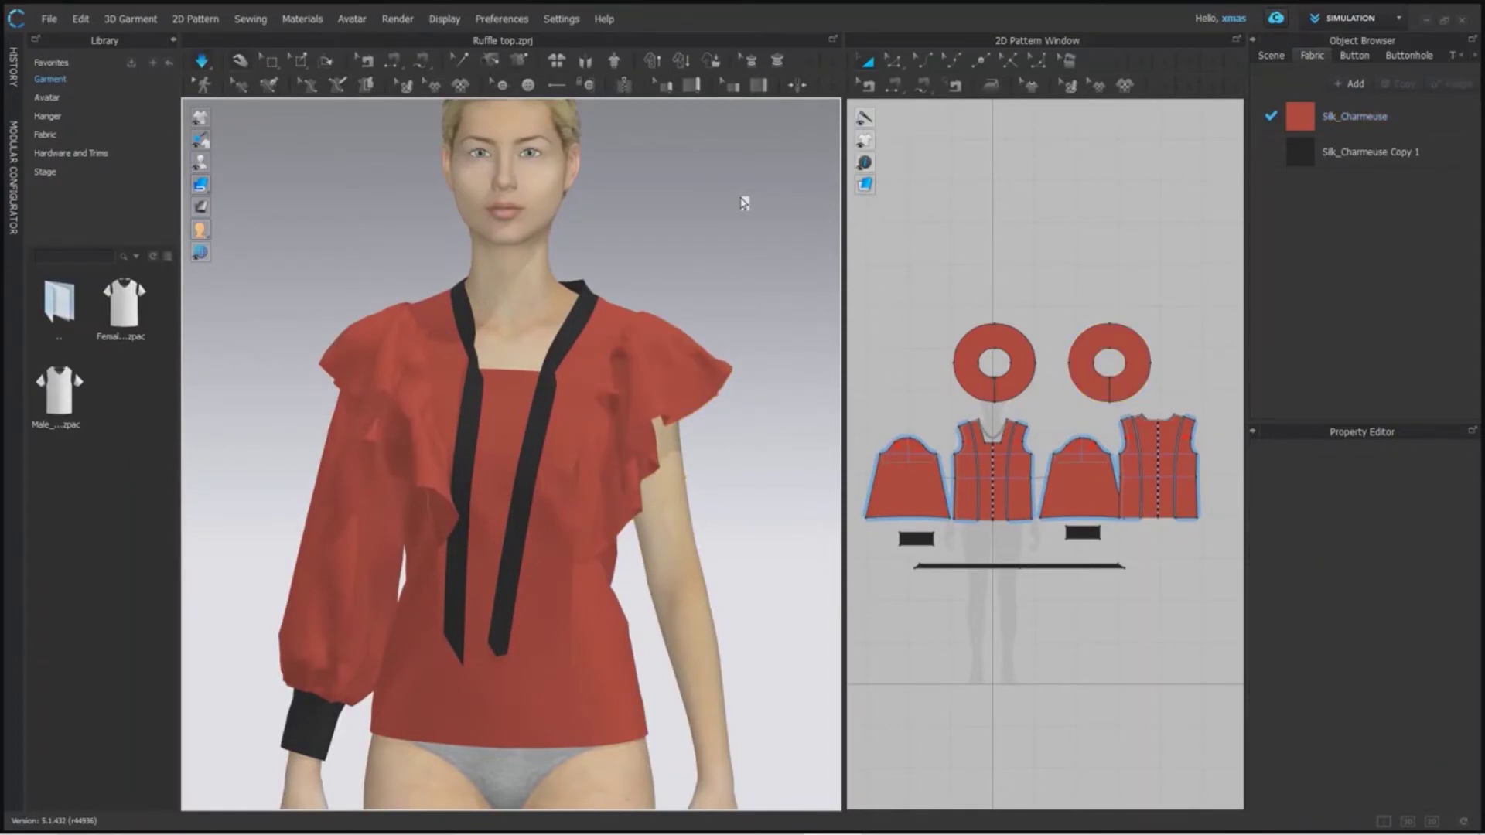
left_click(674, 369)
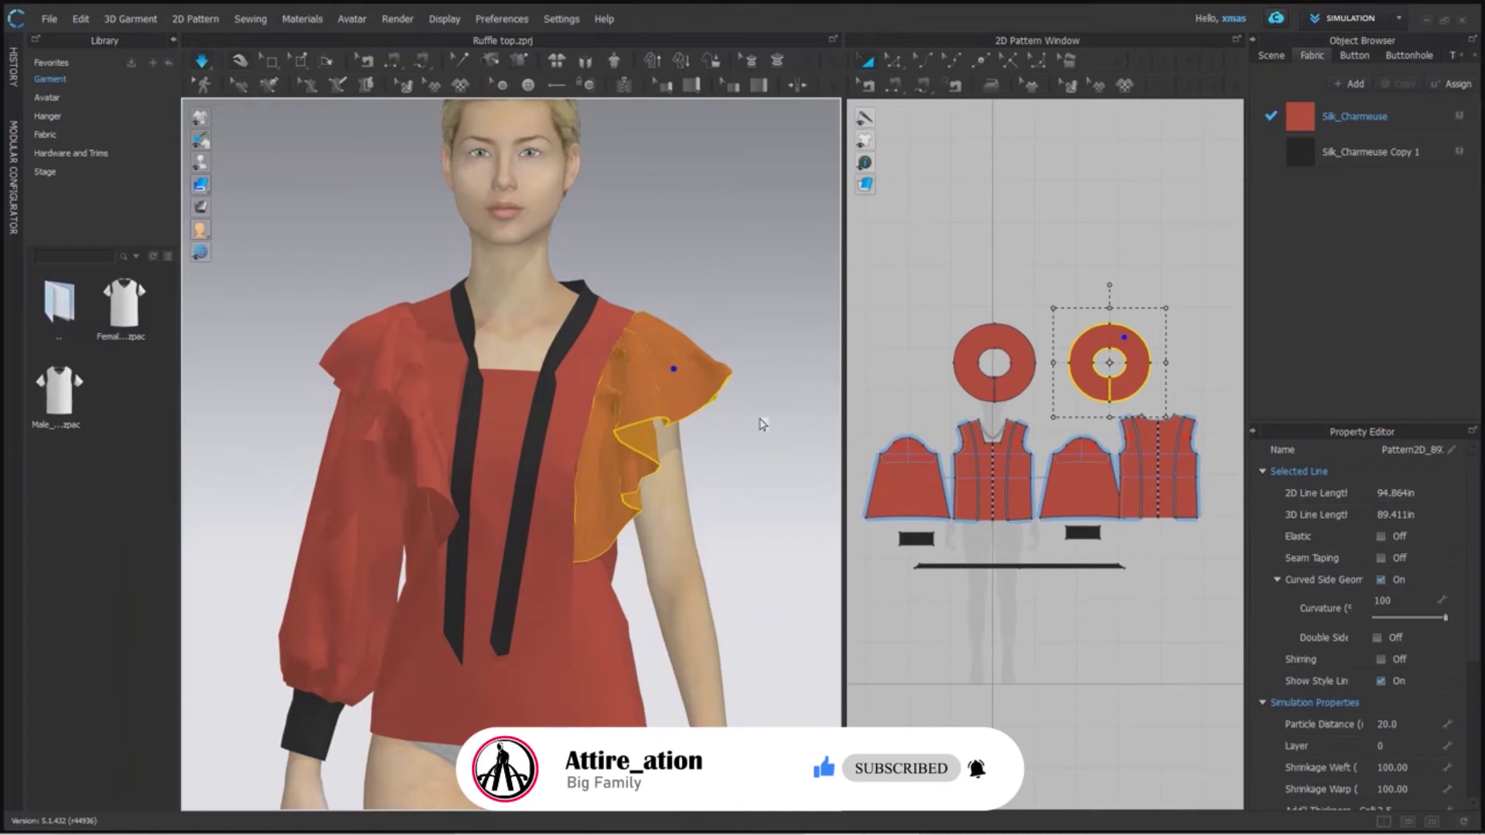
left_click_drag(762, 424, 726, 322)
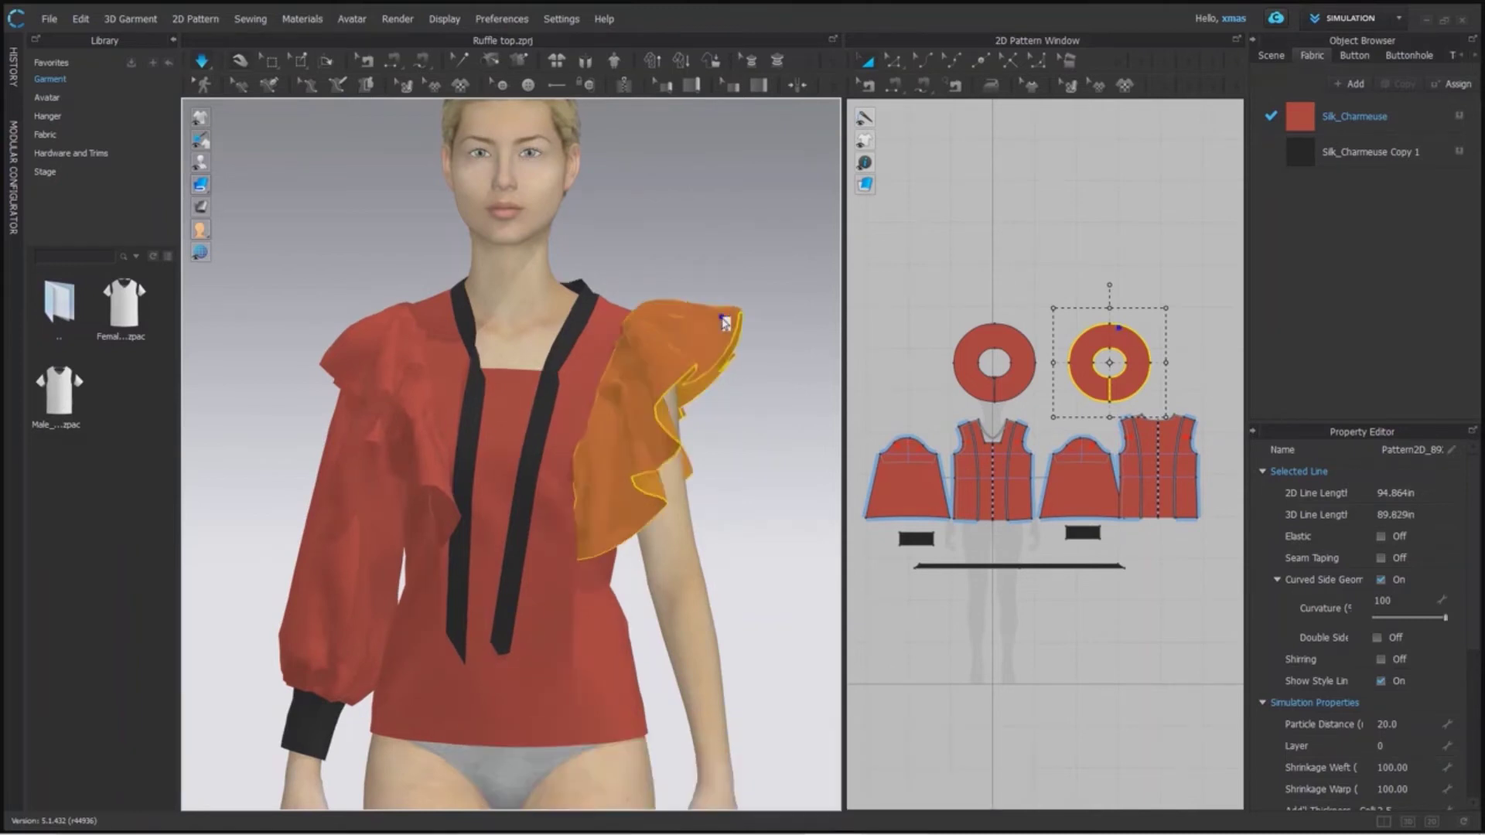
right_click(725, 322)
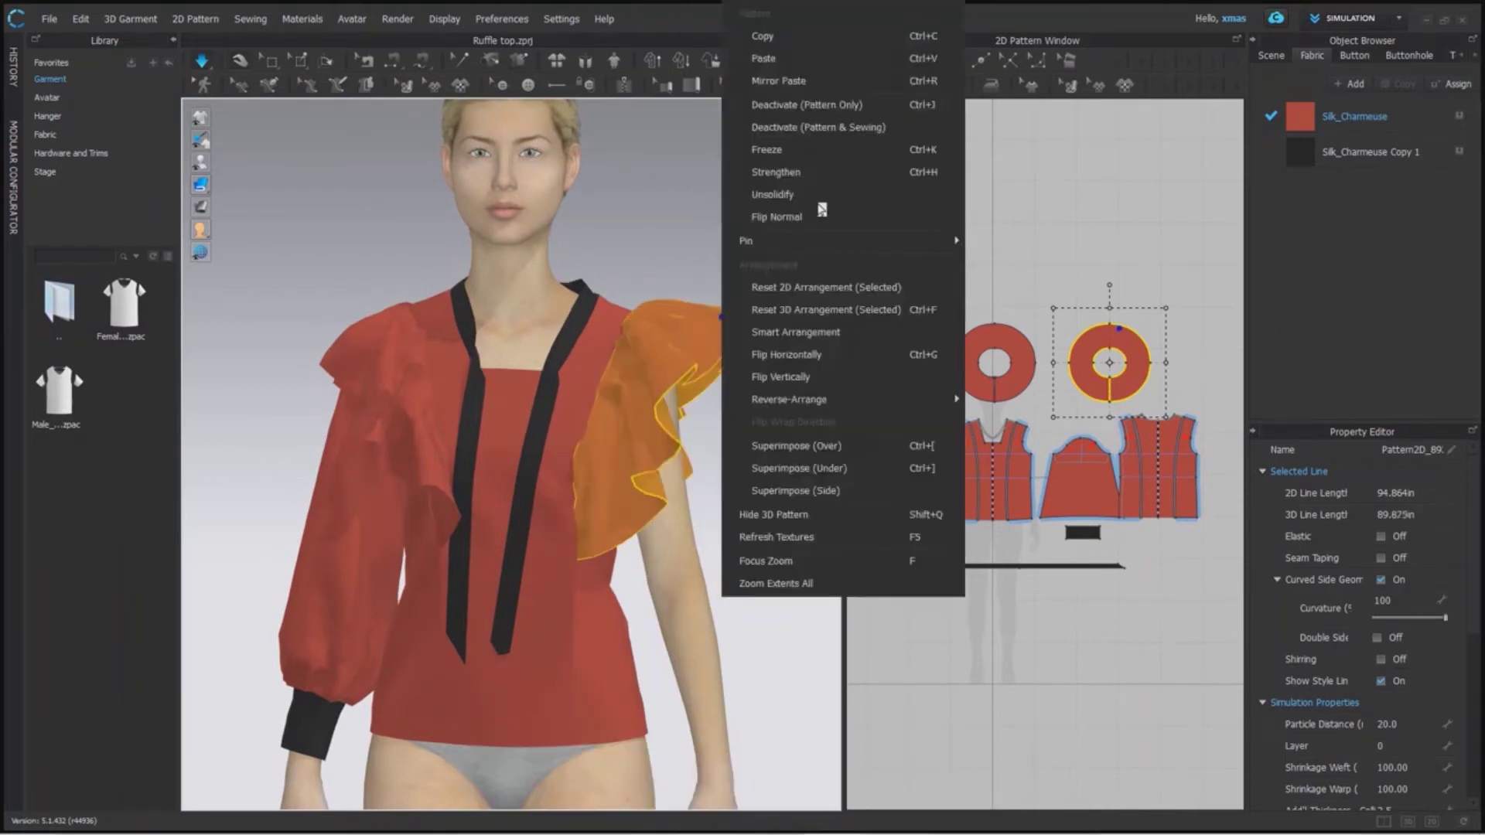
left_click(768, 195)
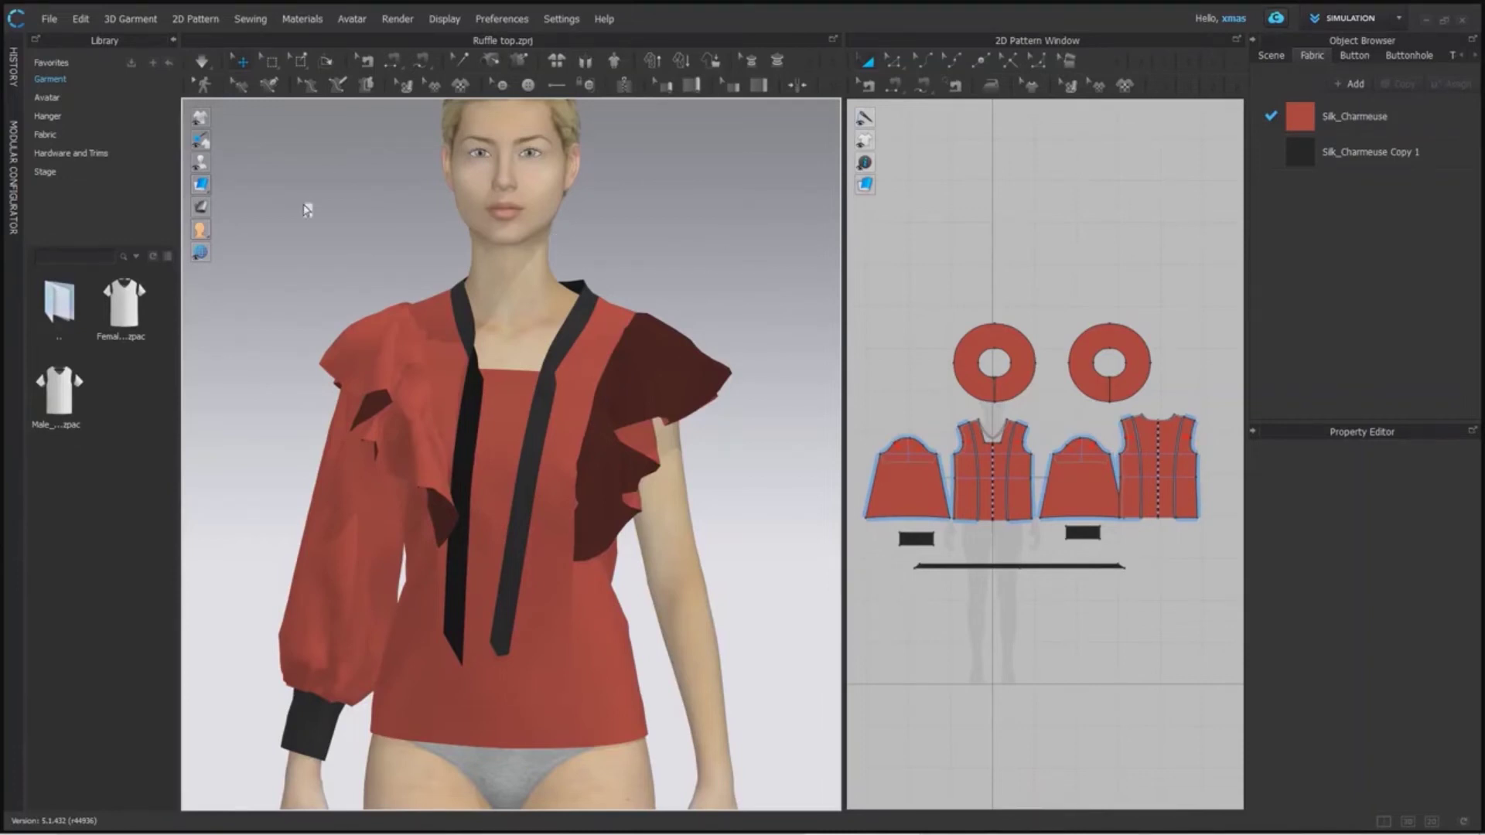
Compare the ruffles in the two 3D garment surface styles, returning to the one with dark fabric back faces
mouse_move(207, 190)
left_click(225, 186)
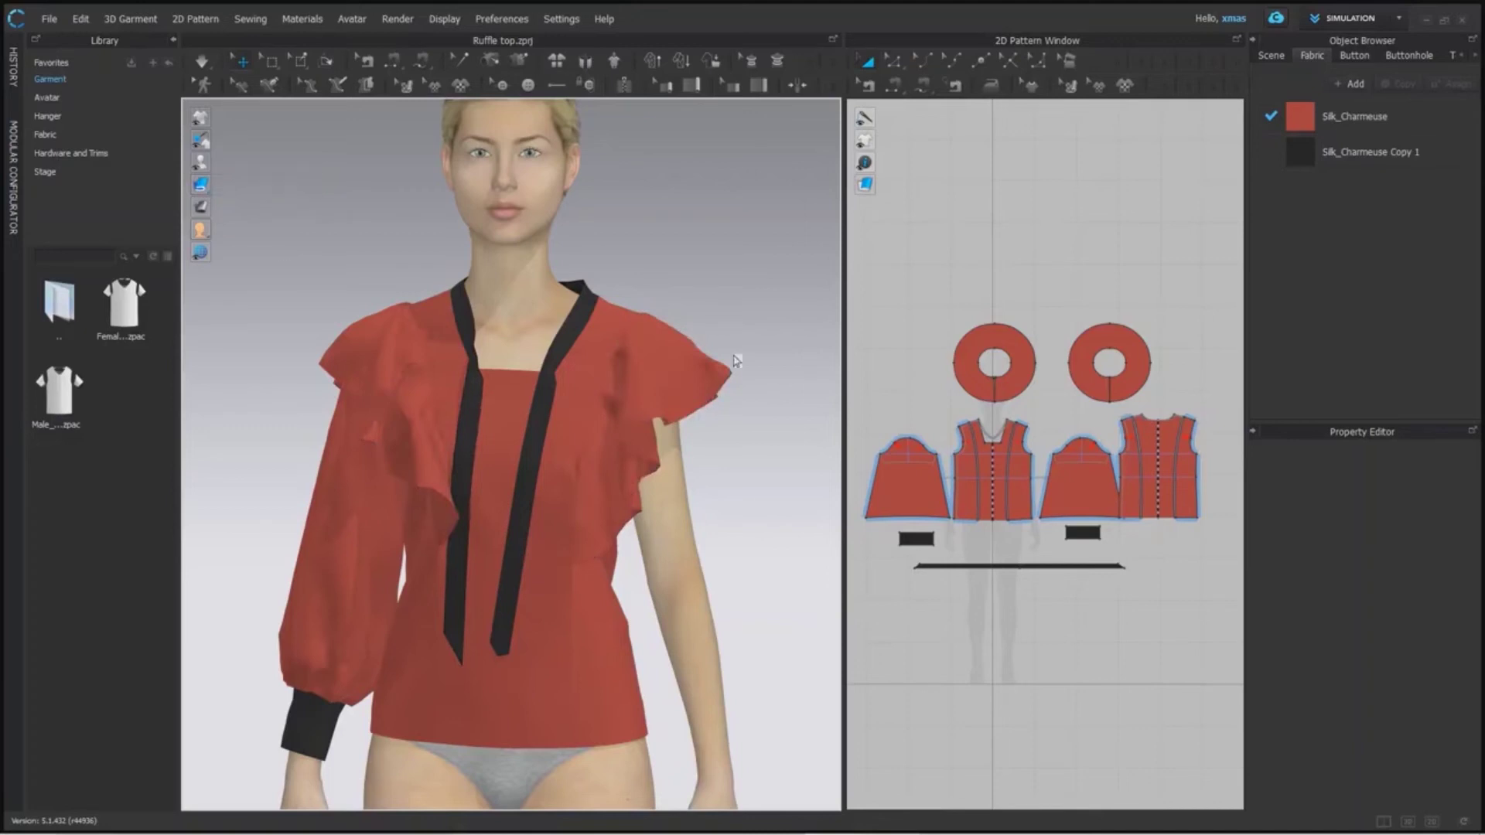
right_click_drag(725, 455, 503, 464)
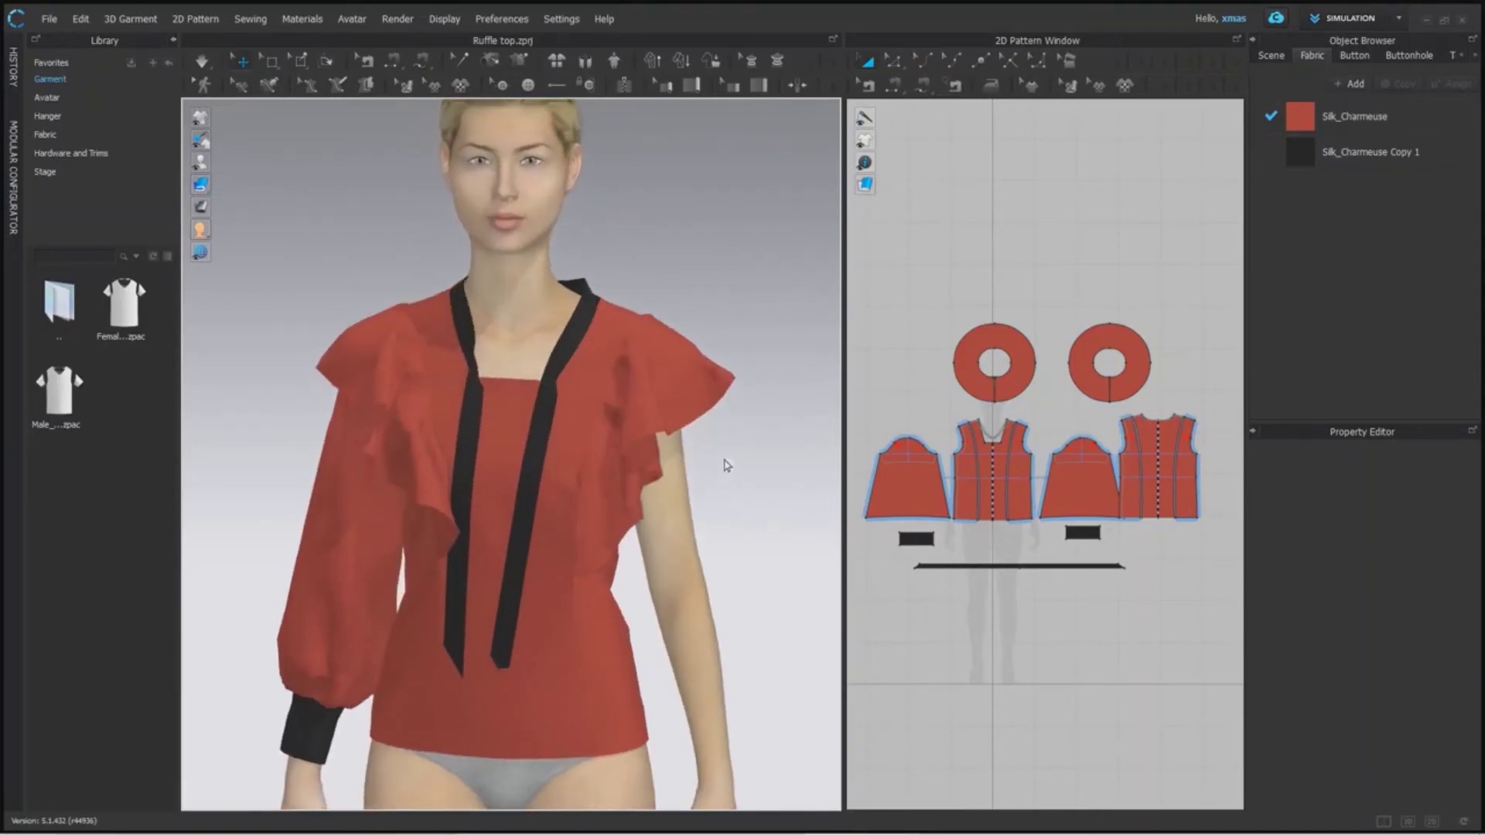
left_click(222, 185)
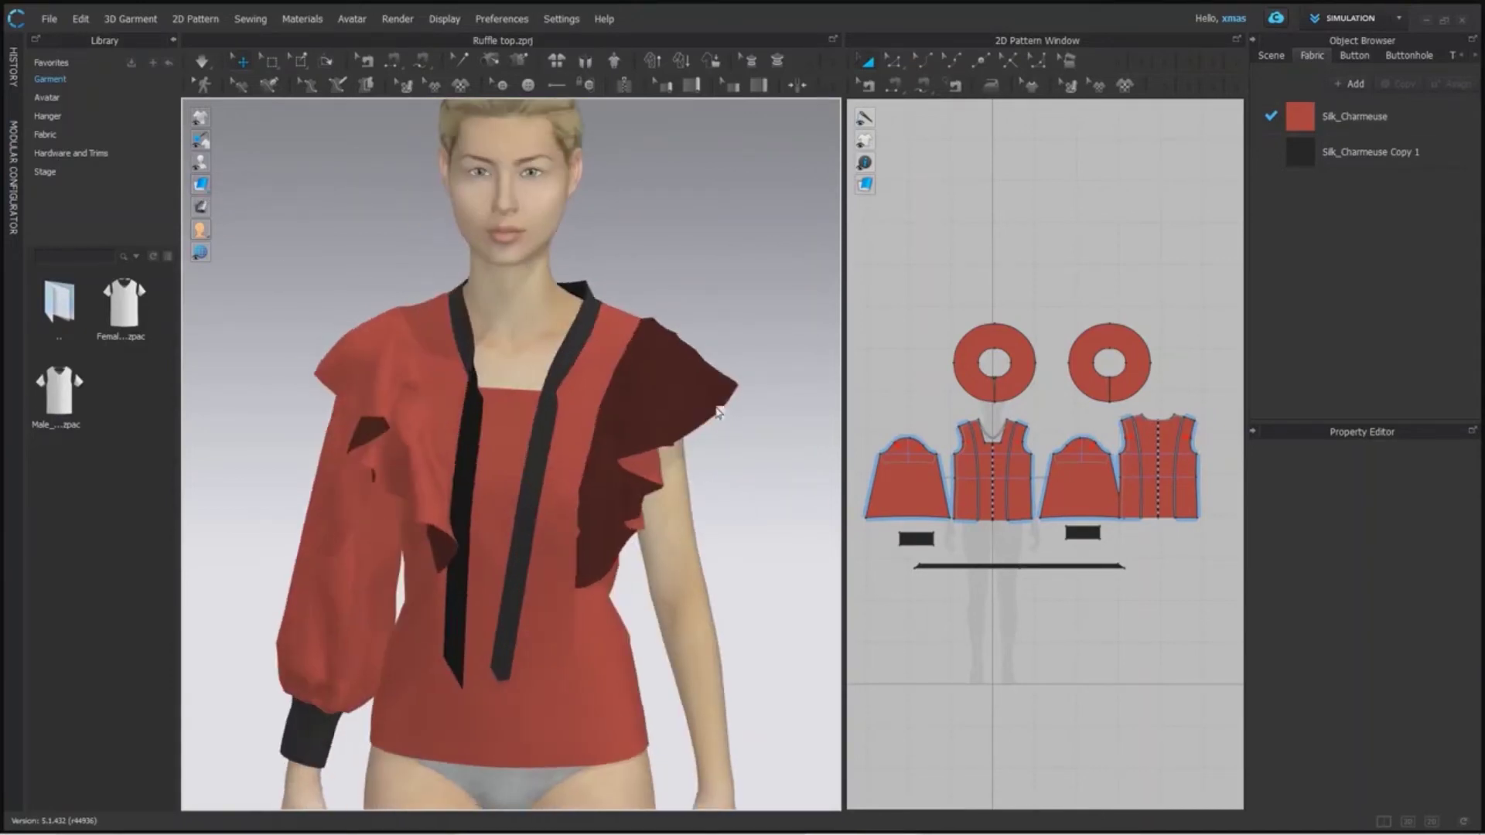
Flip the normal of the left shoulder ruffle and clear the selection
right_click(679, 387)
left_click(743, 218)
left_click(742, 488)
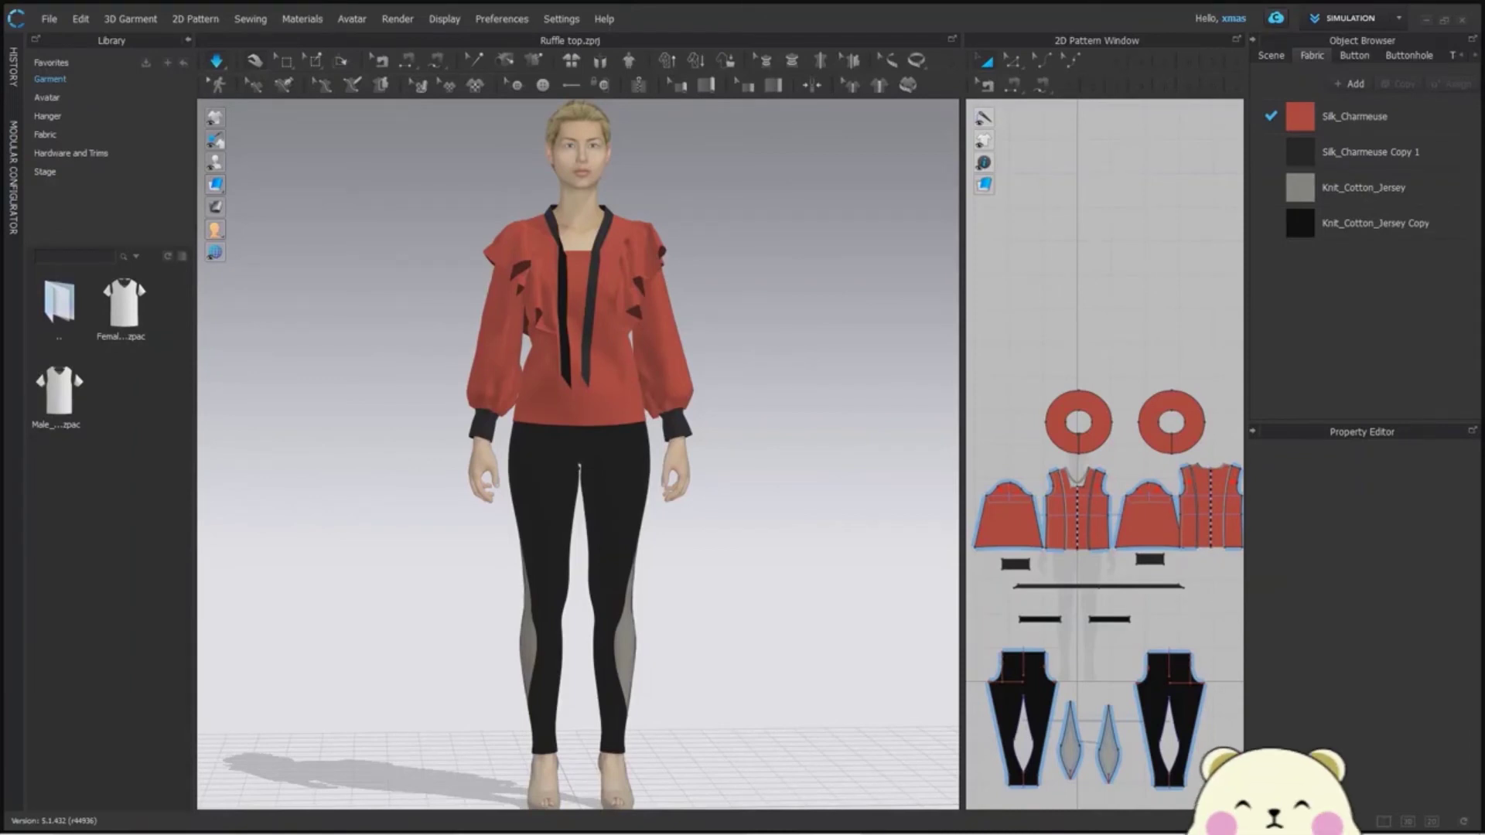
Select all the trouser patterns in the 2D layout and deactivate them, pattern only
left_click_drag(979, 605, 1233, 801)
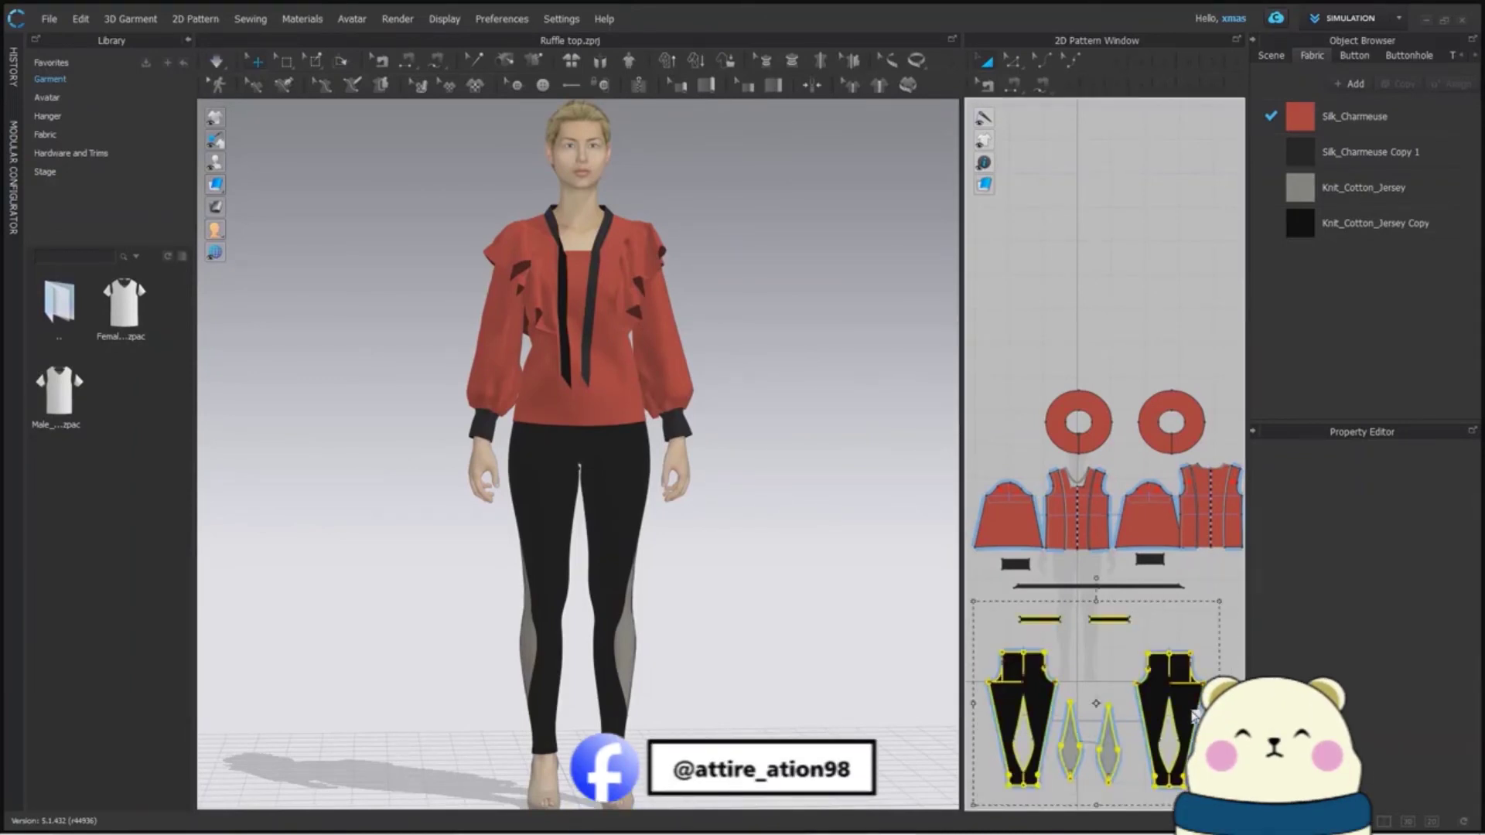
right_click(1153, 706)
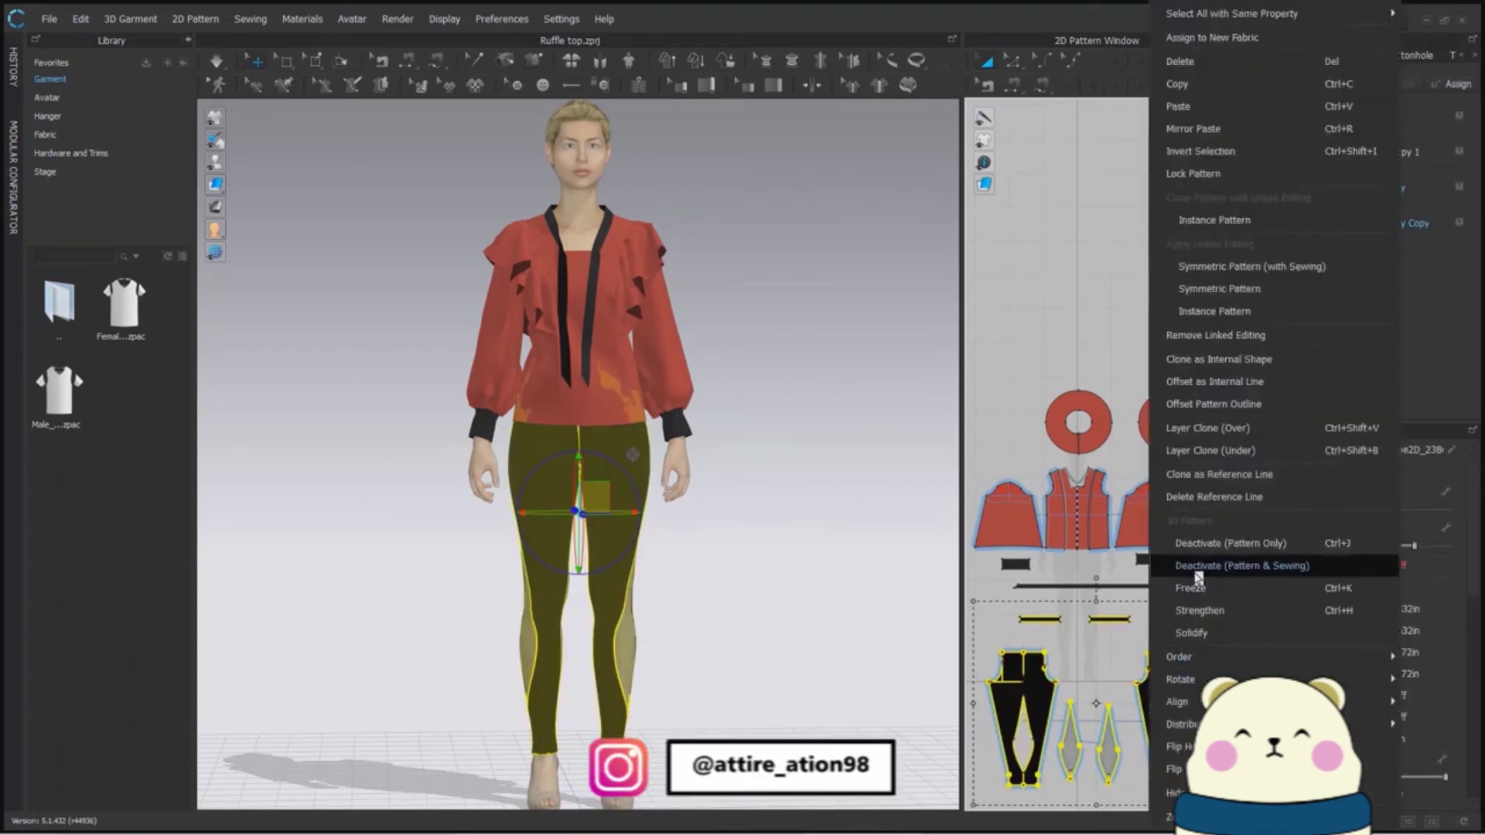
left_click(1198, 549)
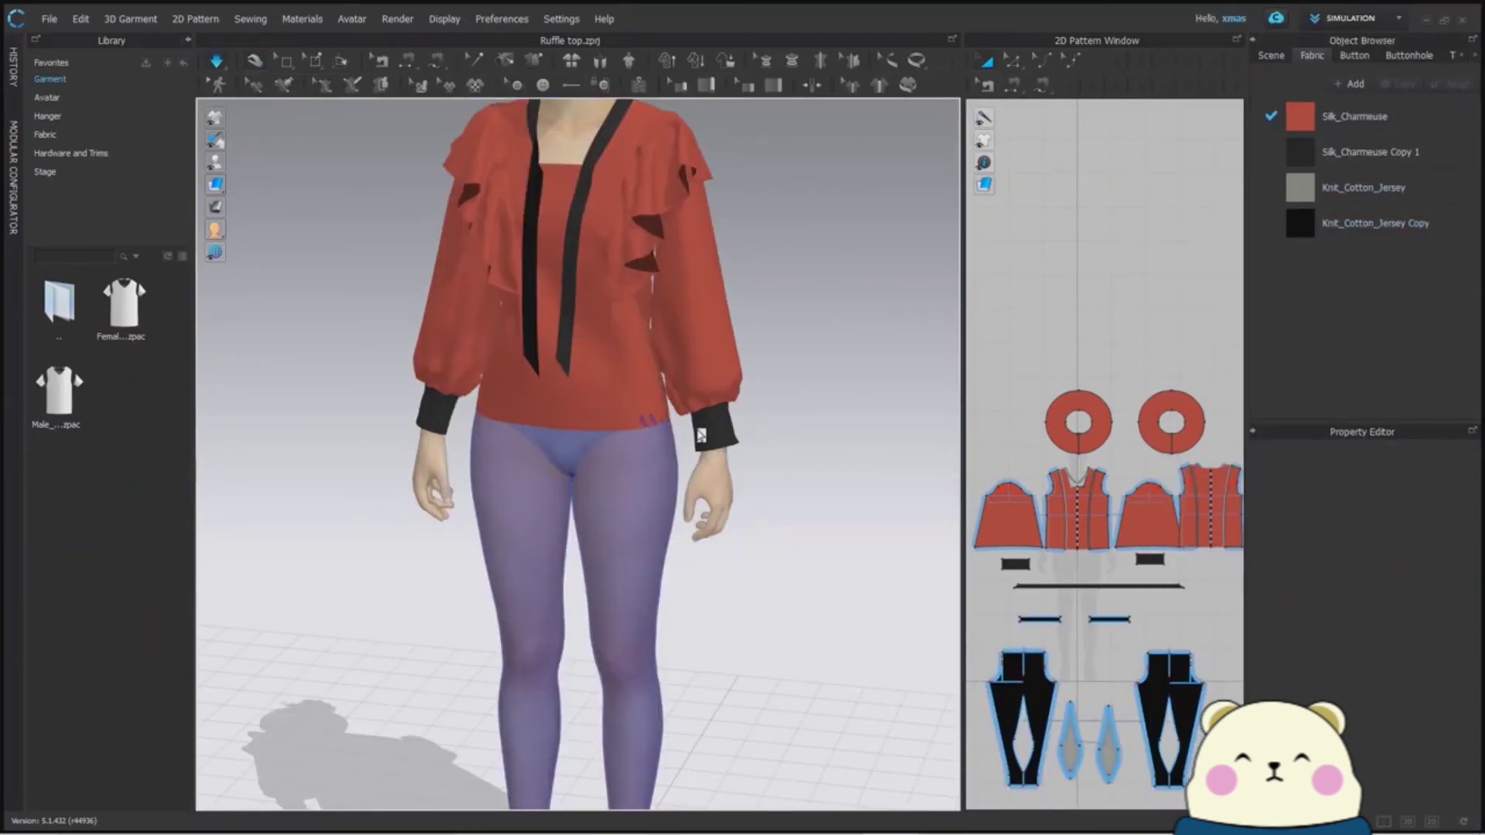
Tug the top's back and front panels near the hem and examine how they meet the deactivated trousers
key("6")
left_click(745, 428)
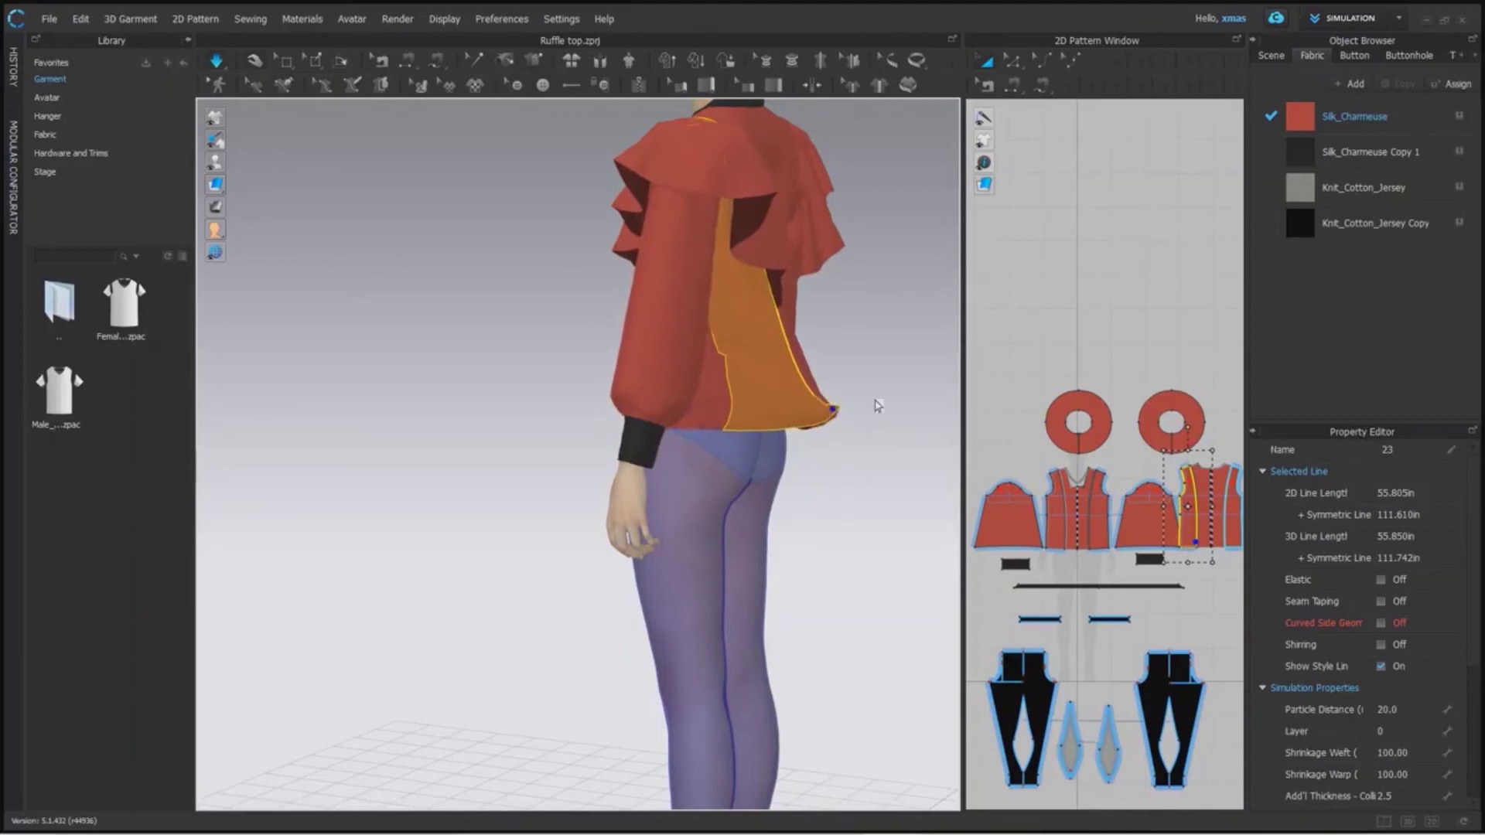
key("2")
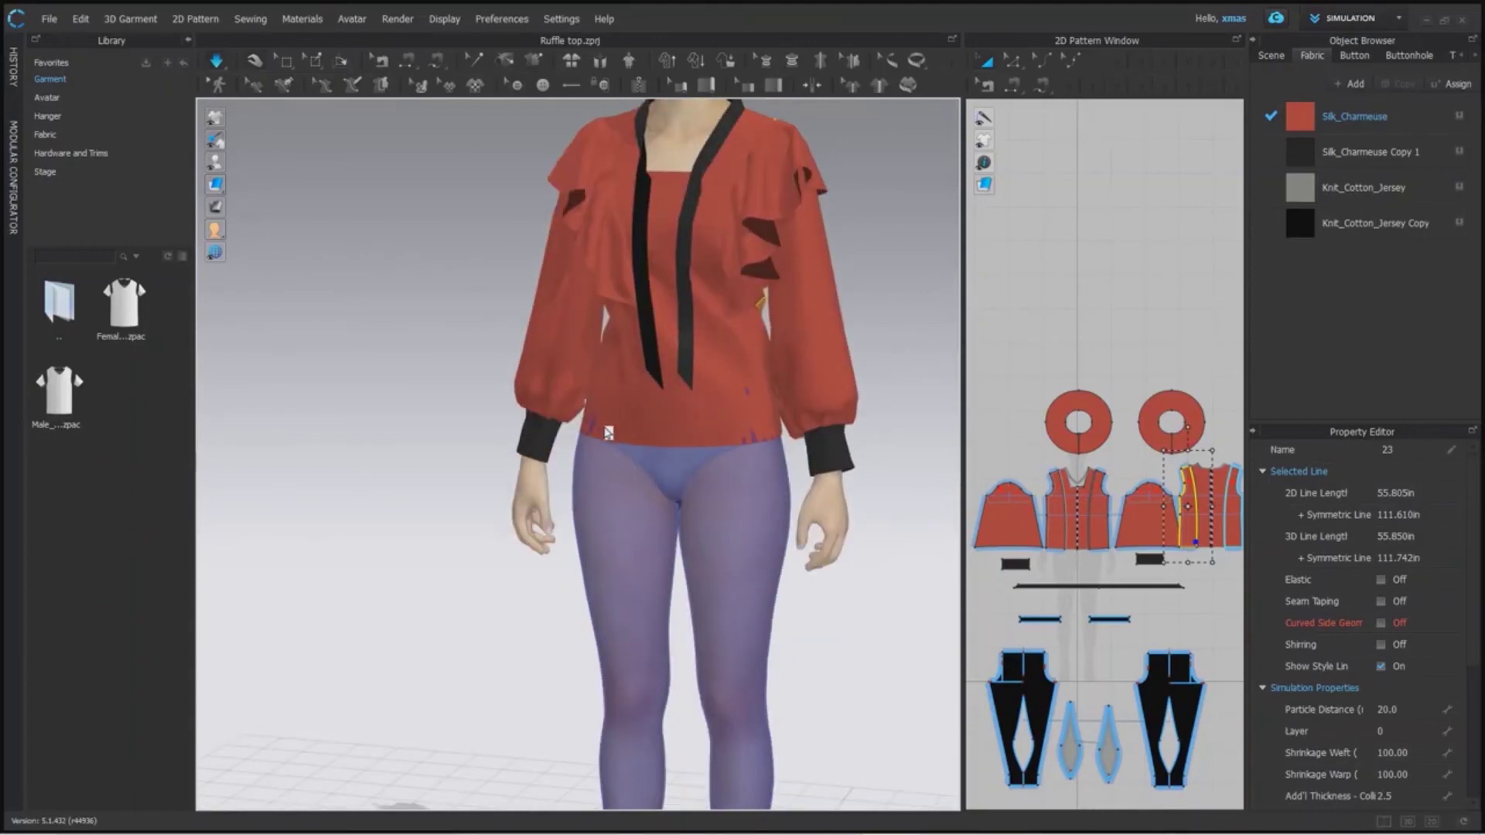
left_click(661, 425)
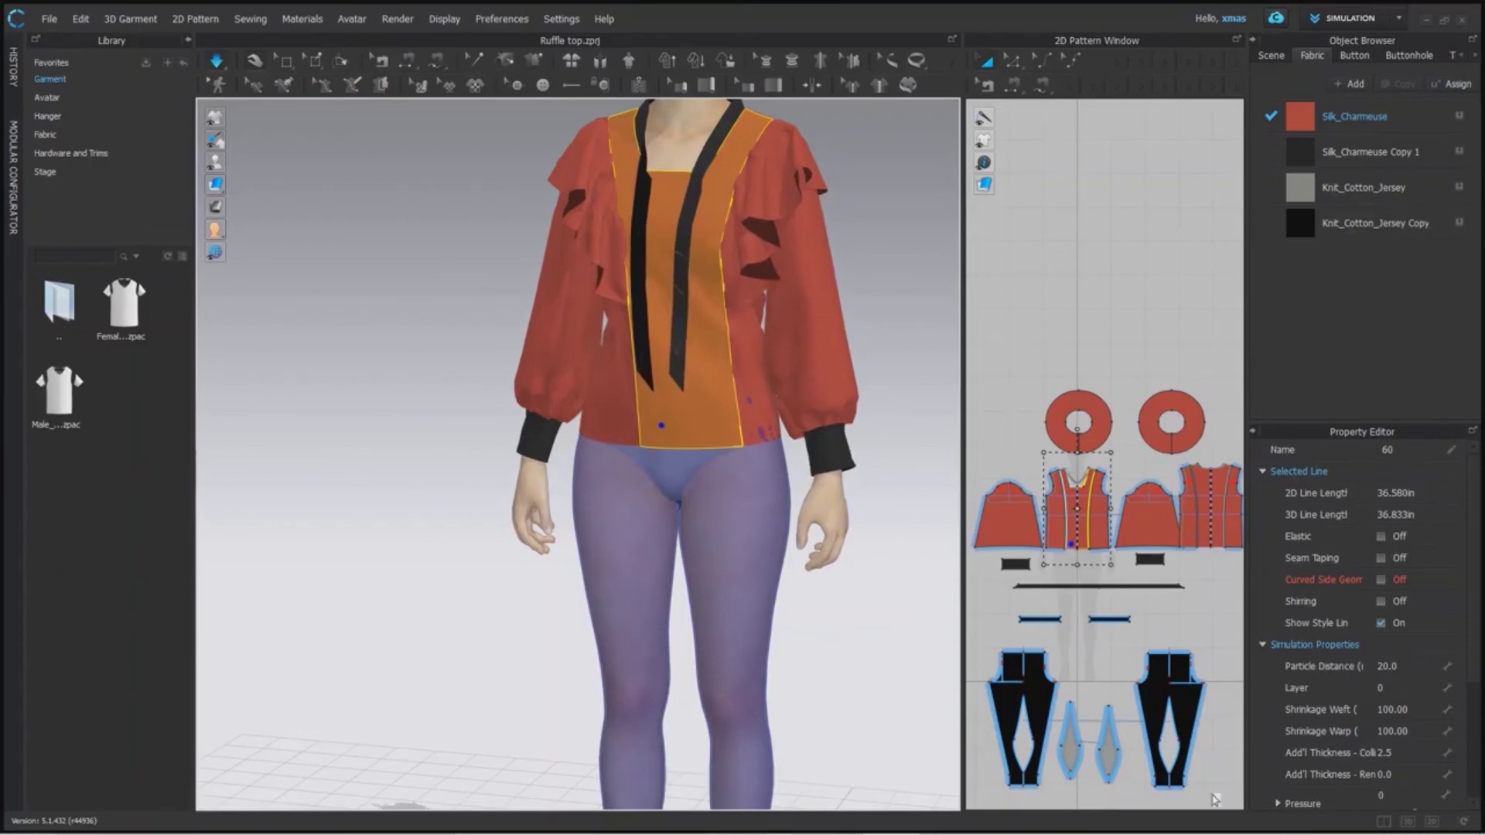
Freeze all the selected trouser patterns beneath the ruffle top and clear the selection
left_click(1050, 687)
left_click(1049, 687)
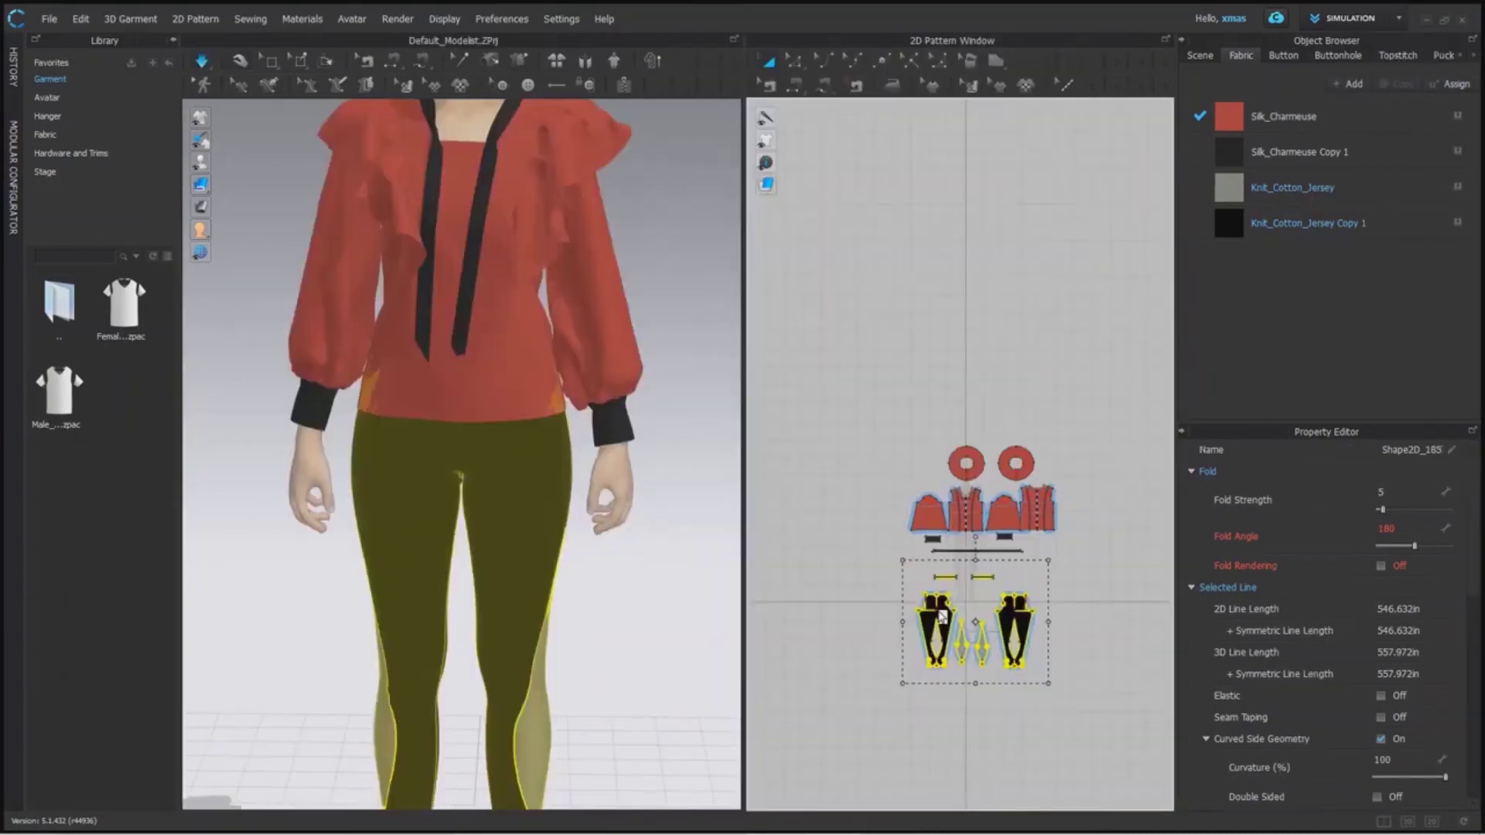
right_click(938, 619)
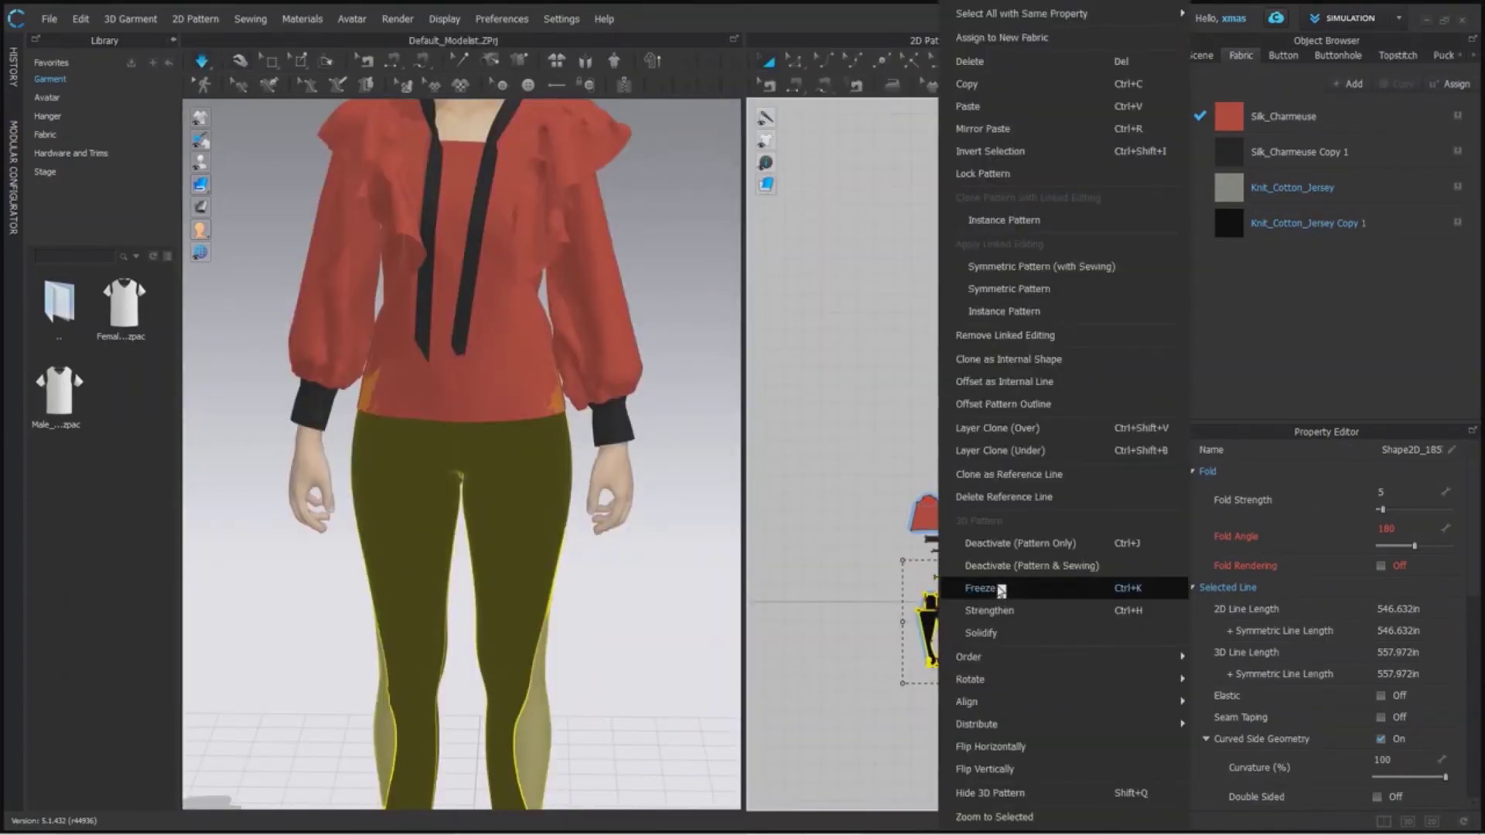
left_click(1001, 590)
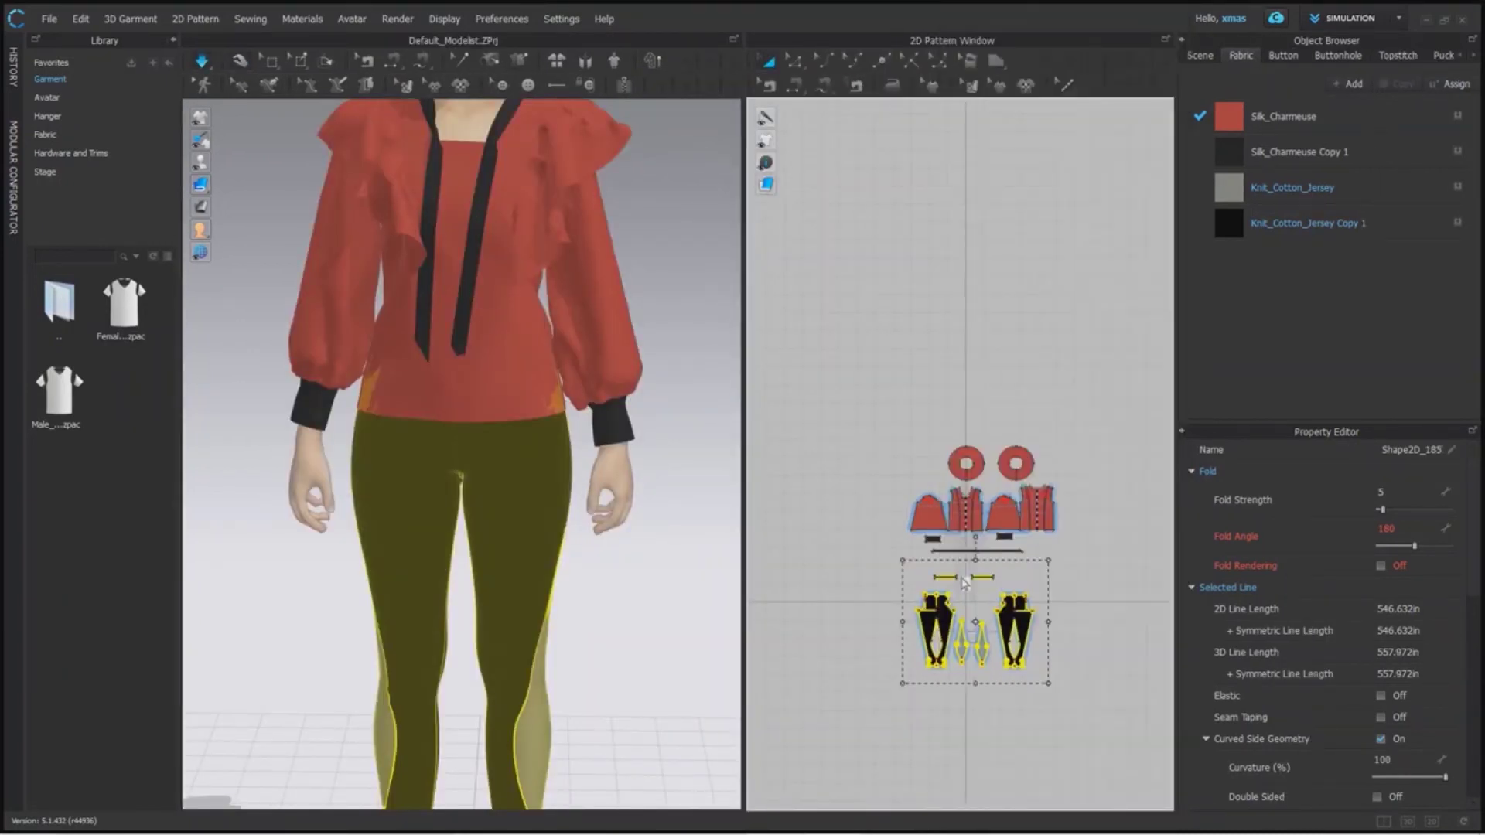
left_click(700, 568)
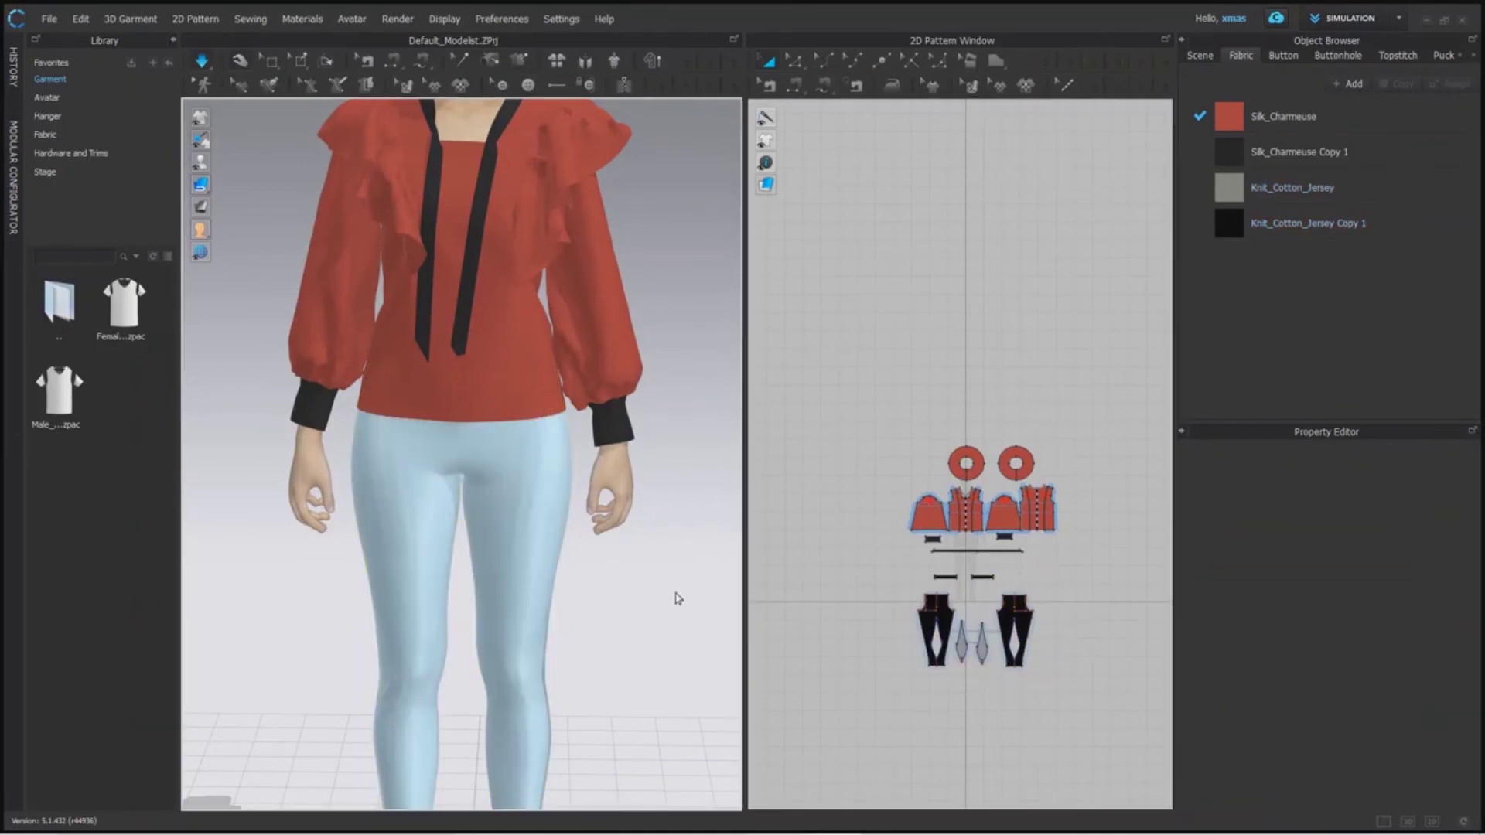
Run the simulation and examine from front and back how the top drapes over the frozen trousers
key("space")
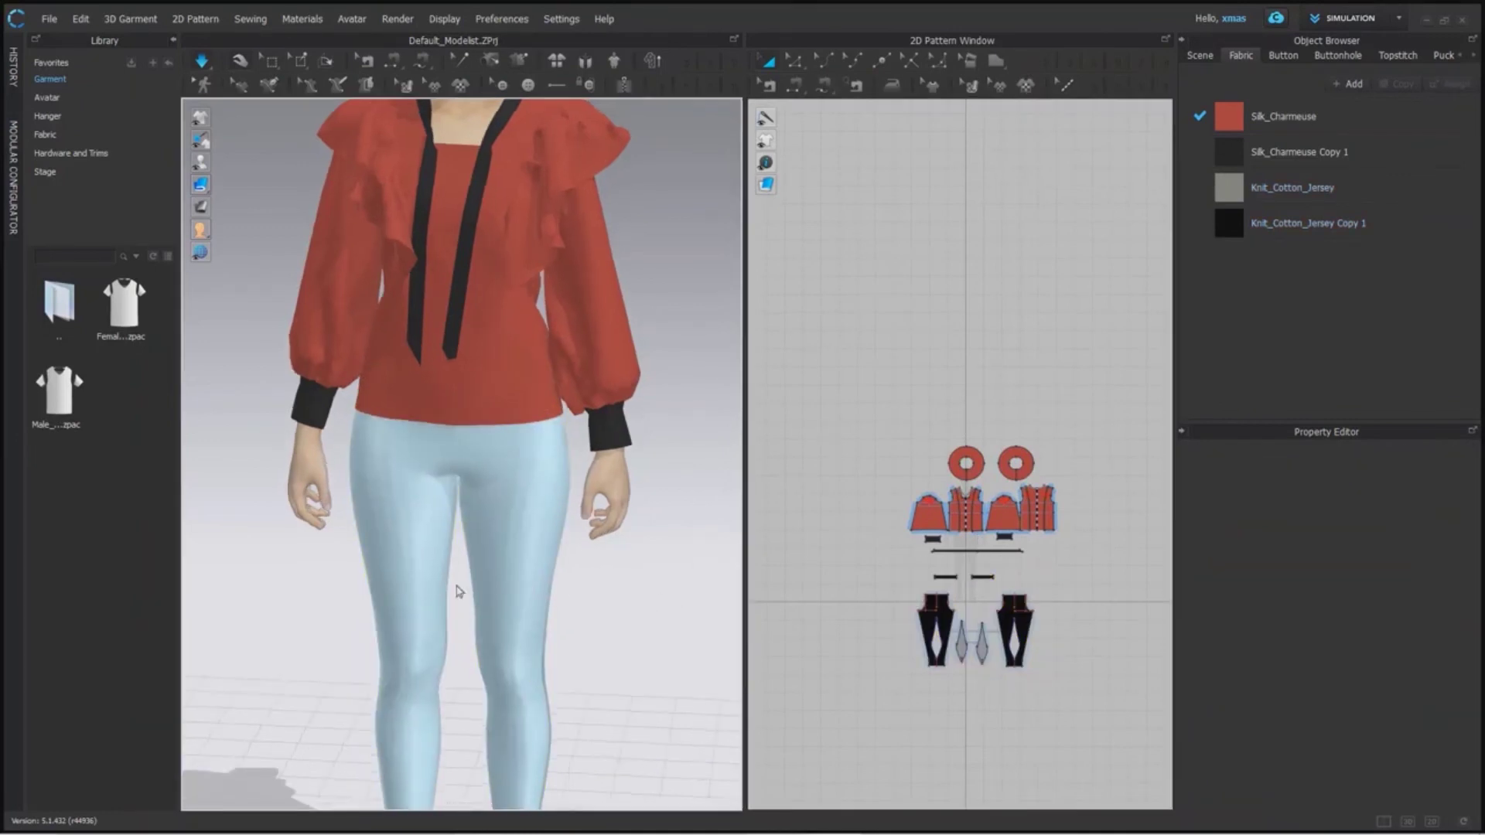
key("6")
key("2")
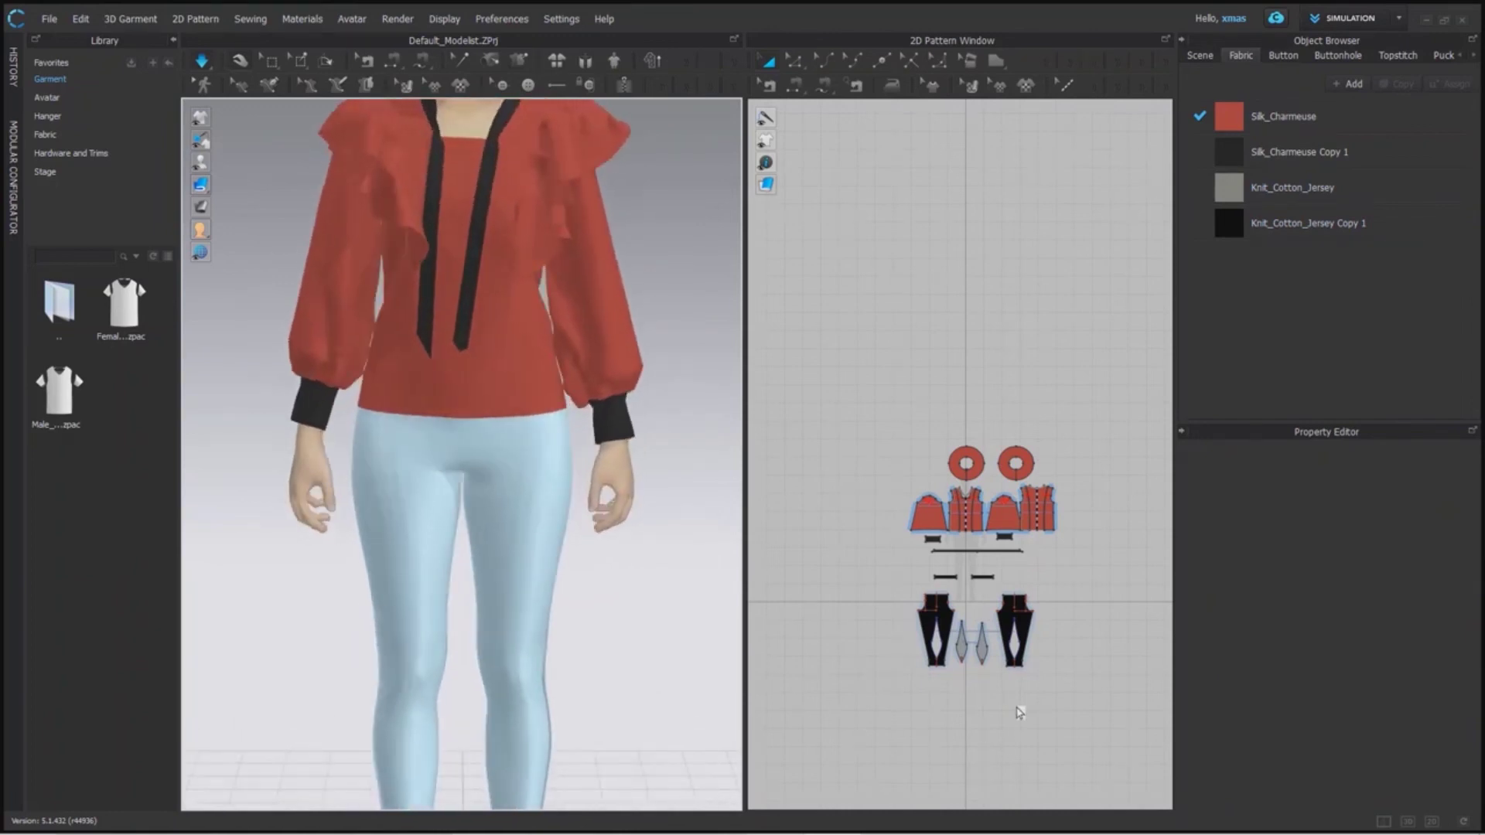
Select all the frozen trouser patterns, activate them again and clear the selection
left_click_drag(1056, 704, 868, 561)
left_click_drag(939, 592, 949, 613)
right_click(948, 613)
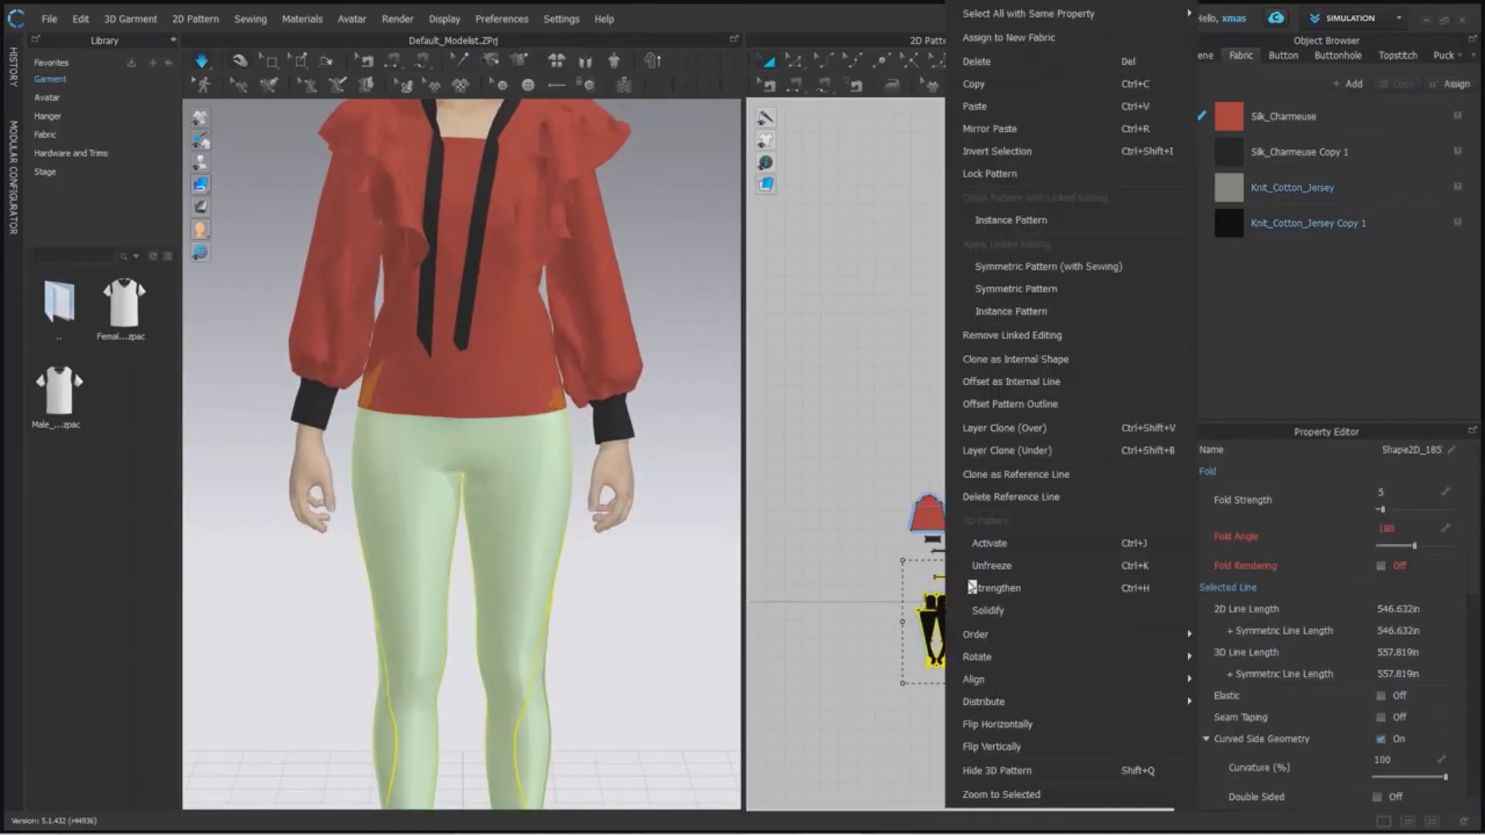
left_click(1008, 542)
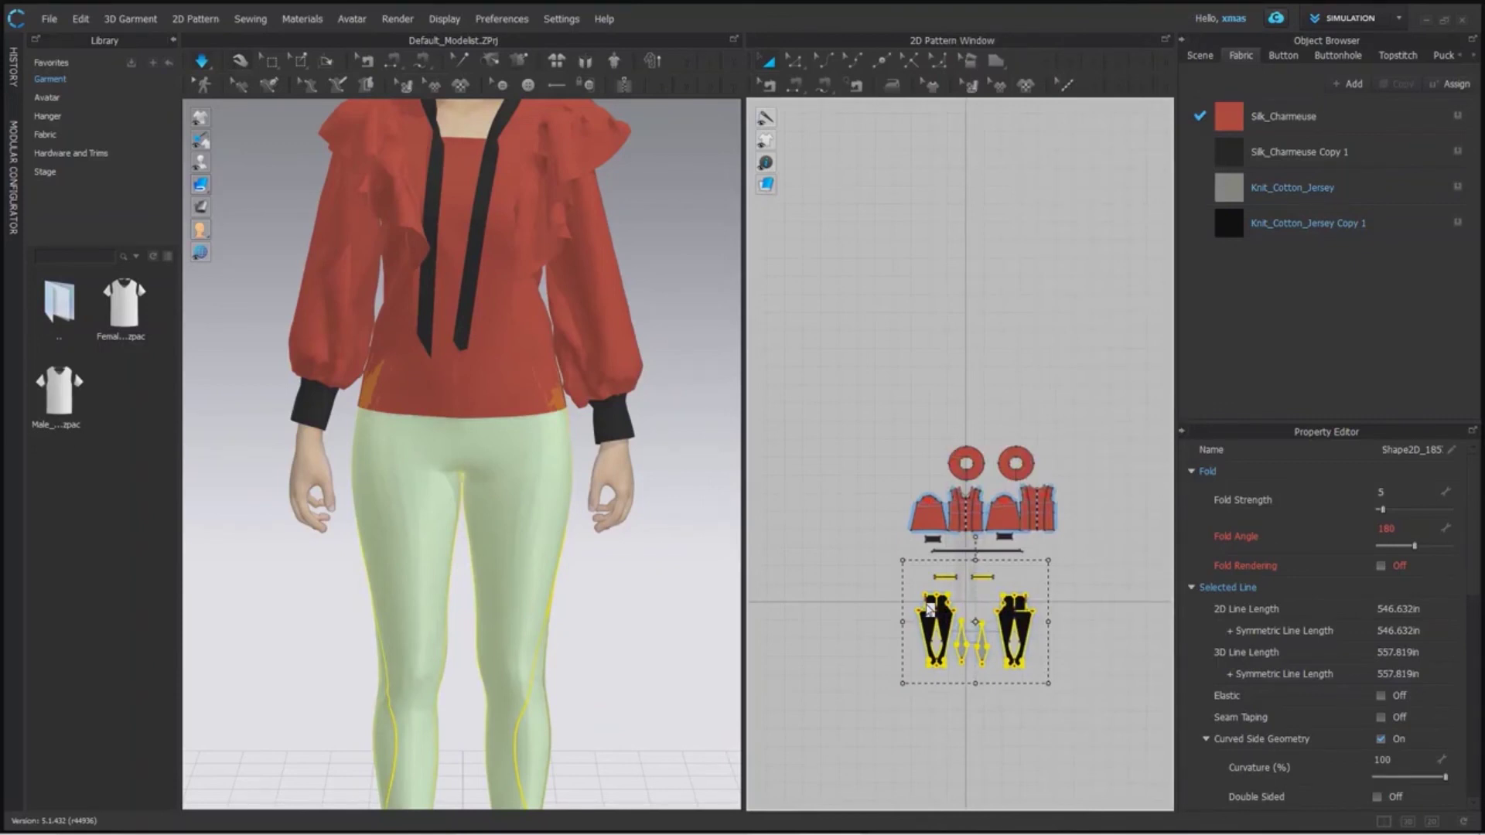
left_click_drag(930, 609, 932, 611)
left_click(706, 590)
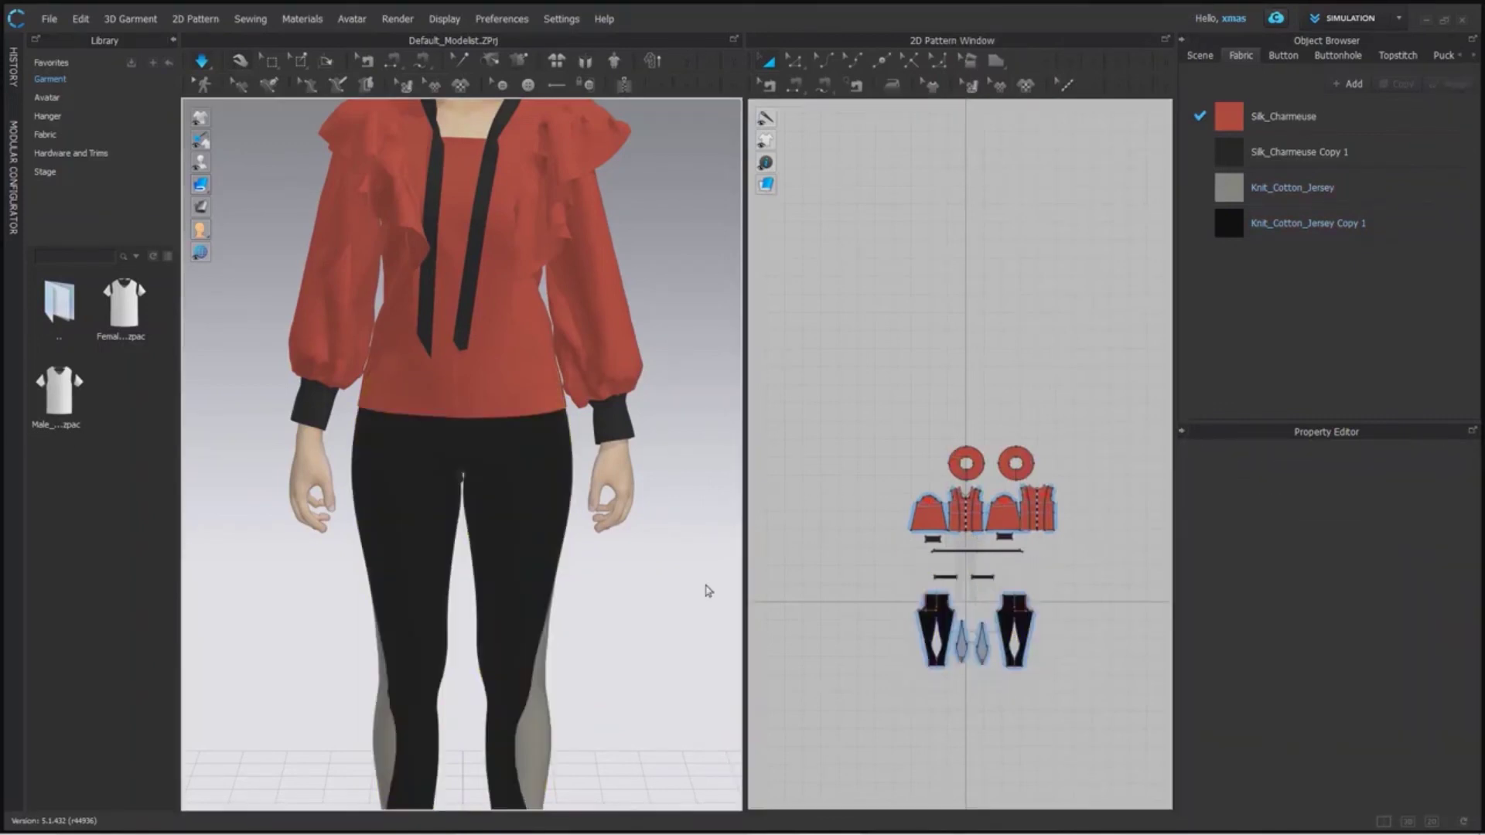
Examine the complete ruffle top and trousers outfit on the avatar from the front, sides and back
scroll(708, 592, "down", 3)
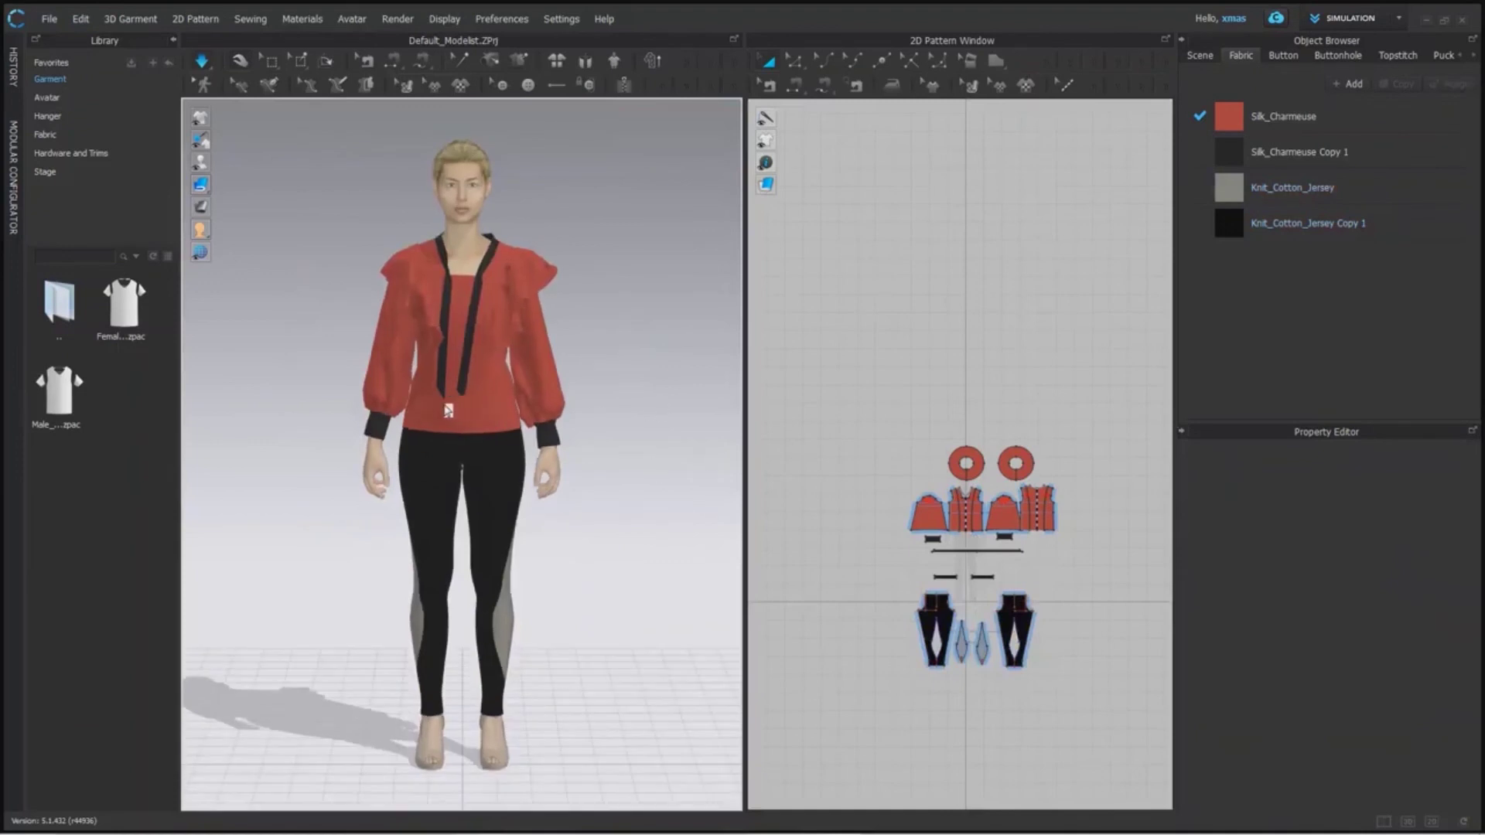
right_click_drag(449, 410, 358, 398)
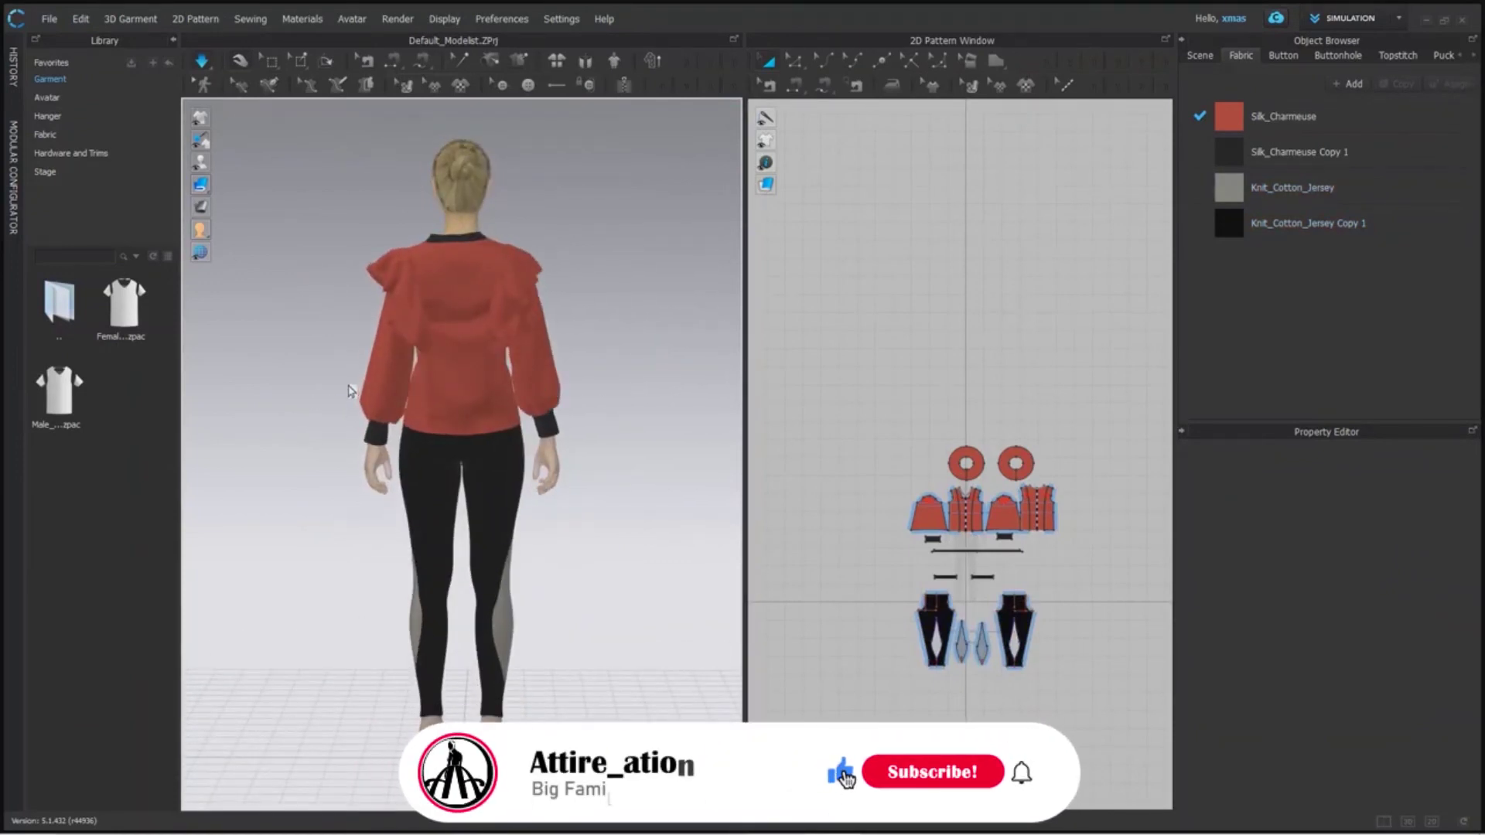
right_click_drag(459, 390, 308, 392)
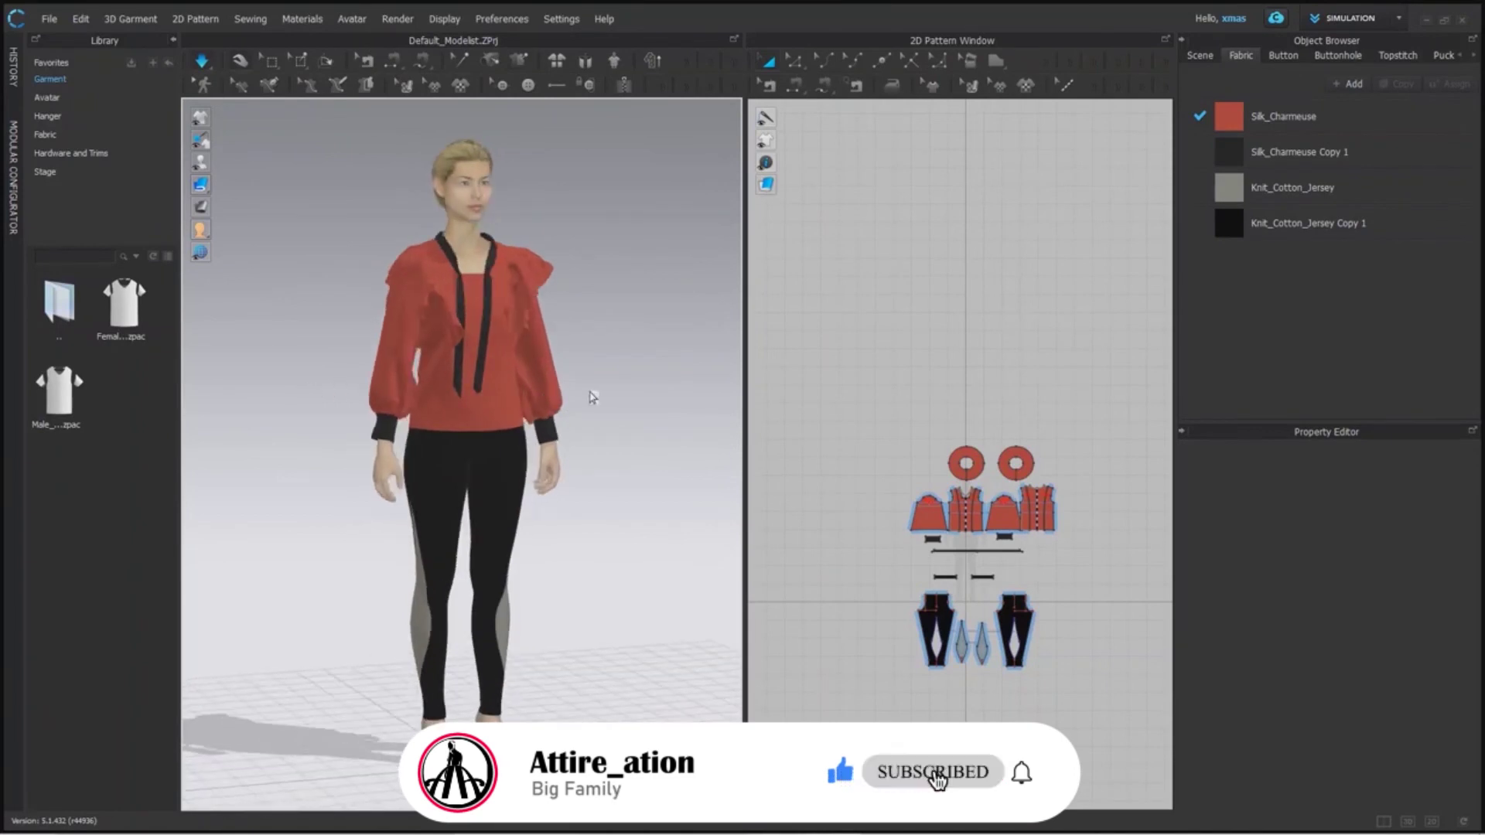
right_click_drag(422, 397, 277, 394)
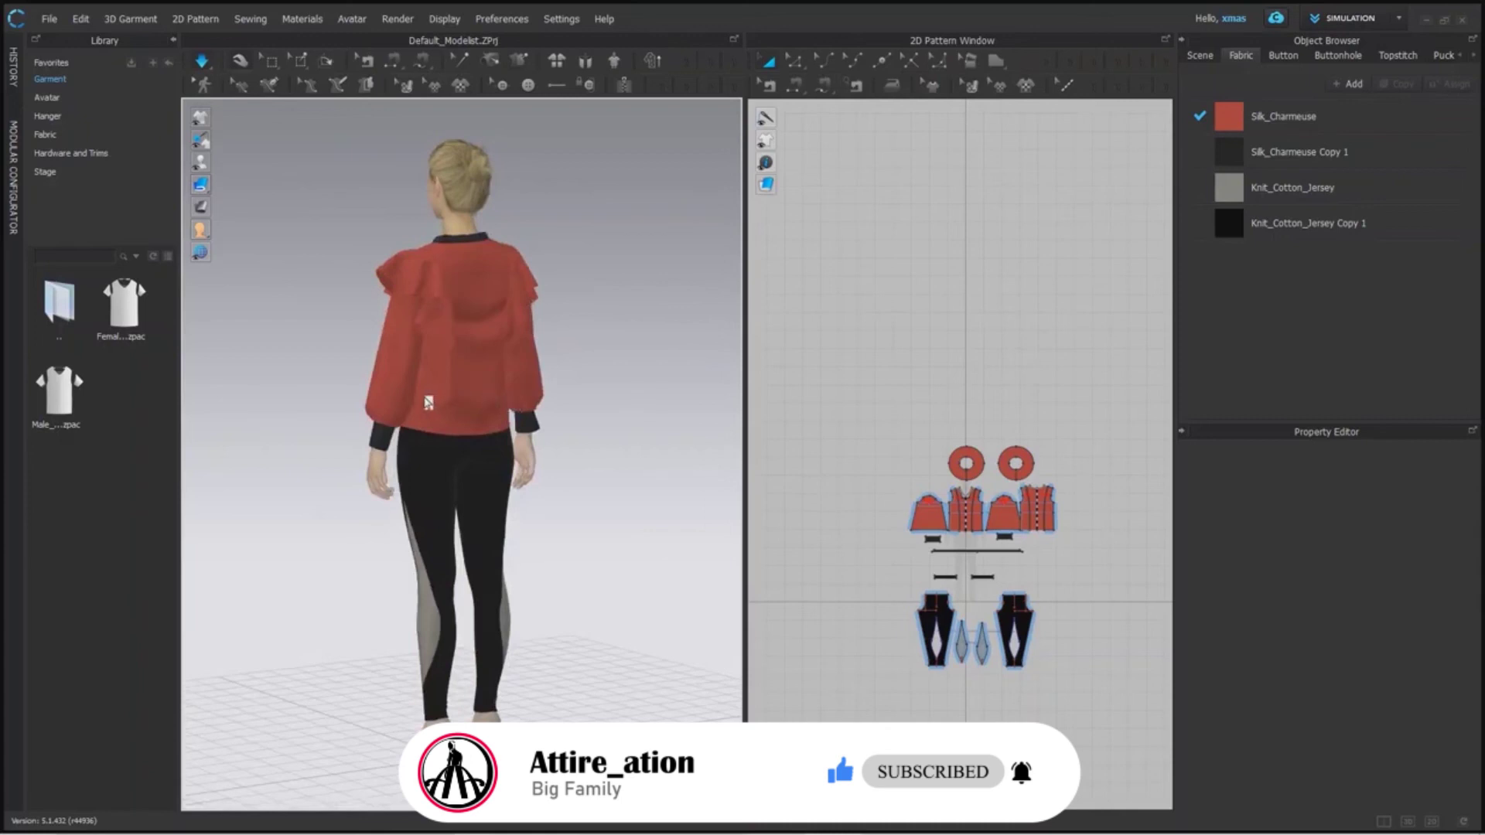
right_click_drag(317, 403, 292, 398)
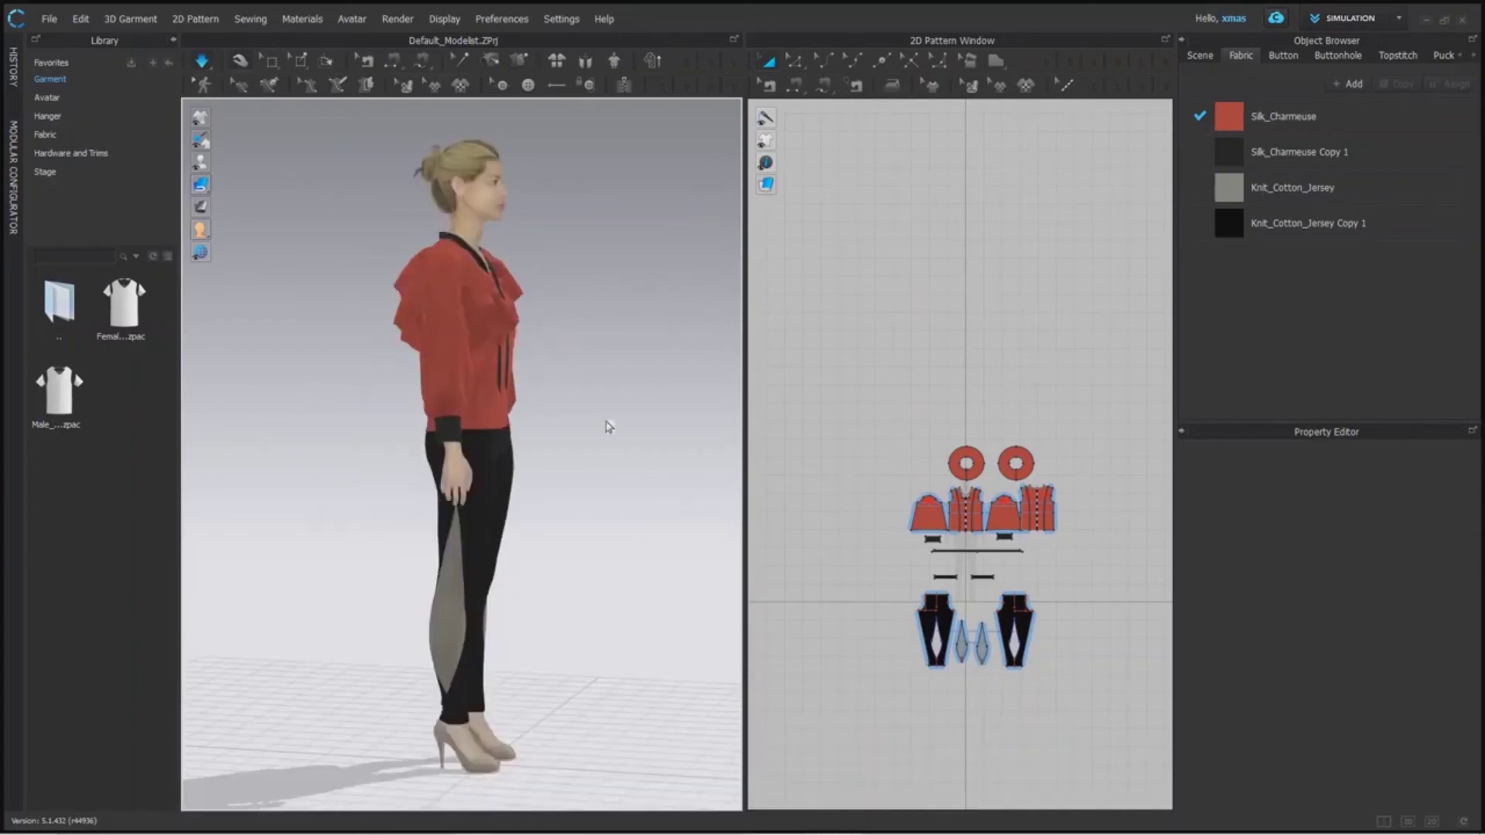
right_click_drag(607, 424, 564, 428)
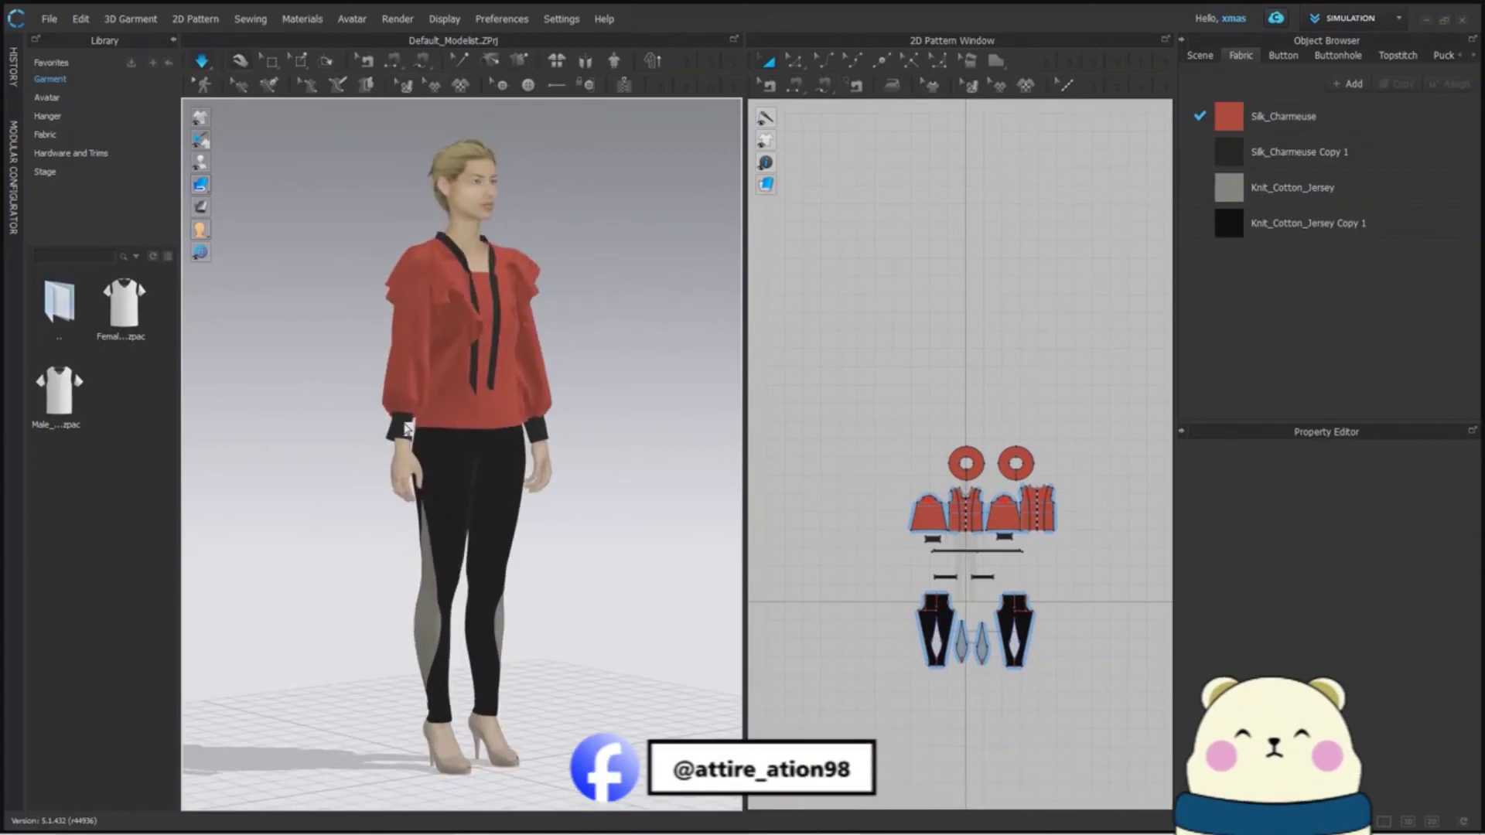
right_click_drag(387, 429, 312, 428)
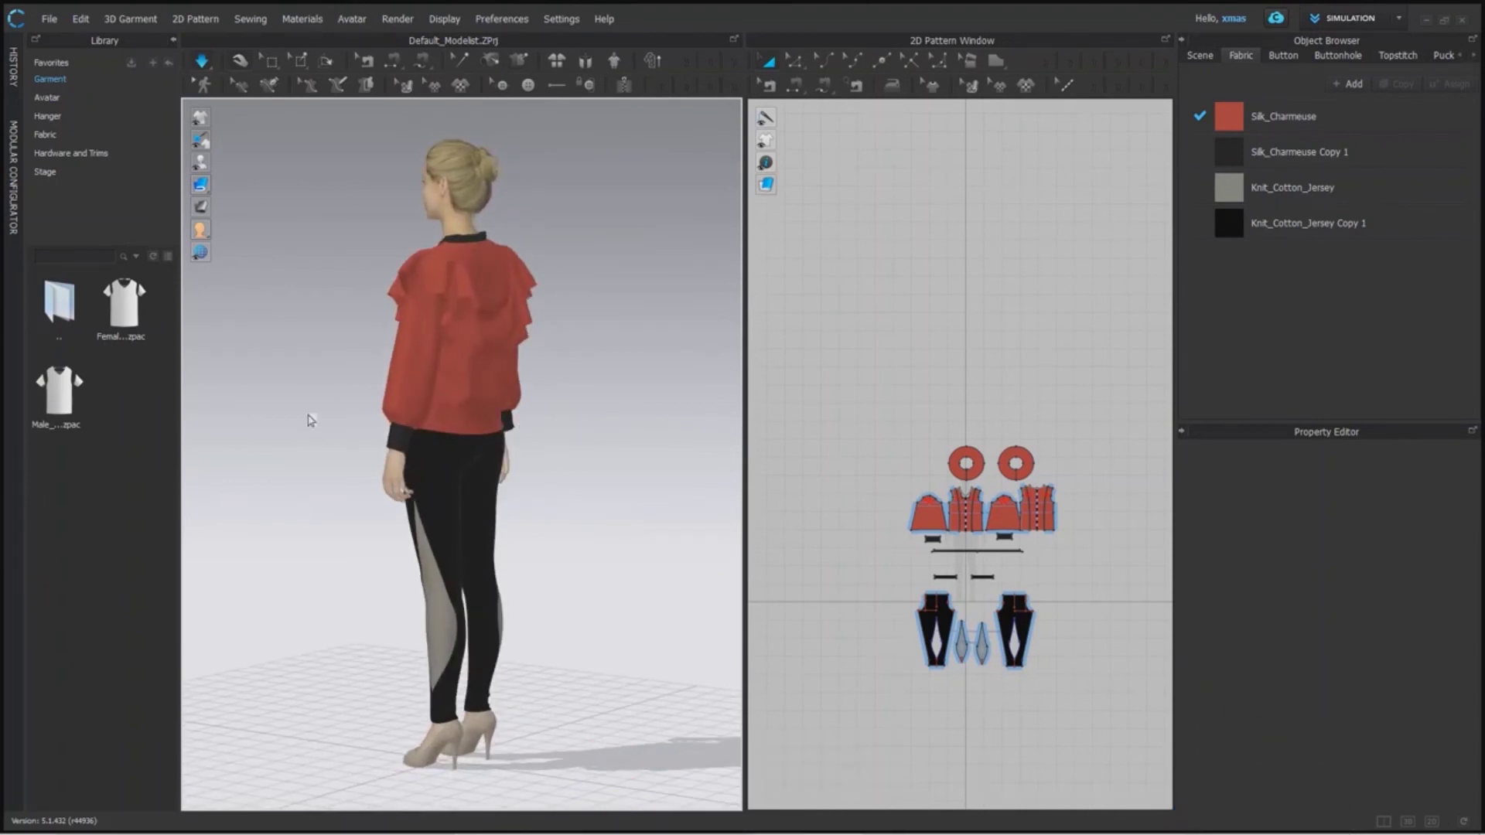
right_click_drag(308, 420, 421, 398)
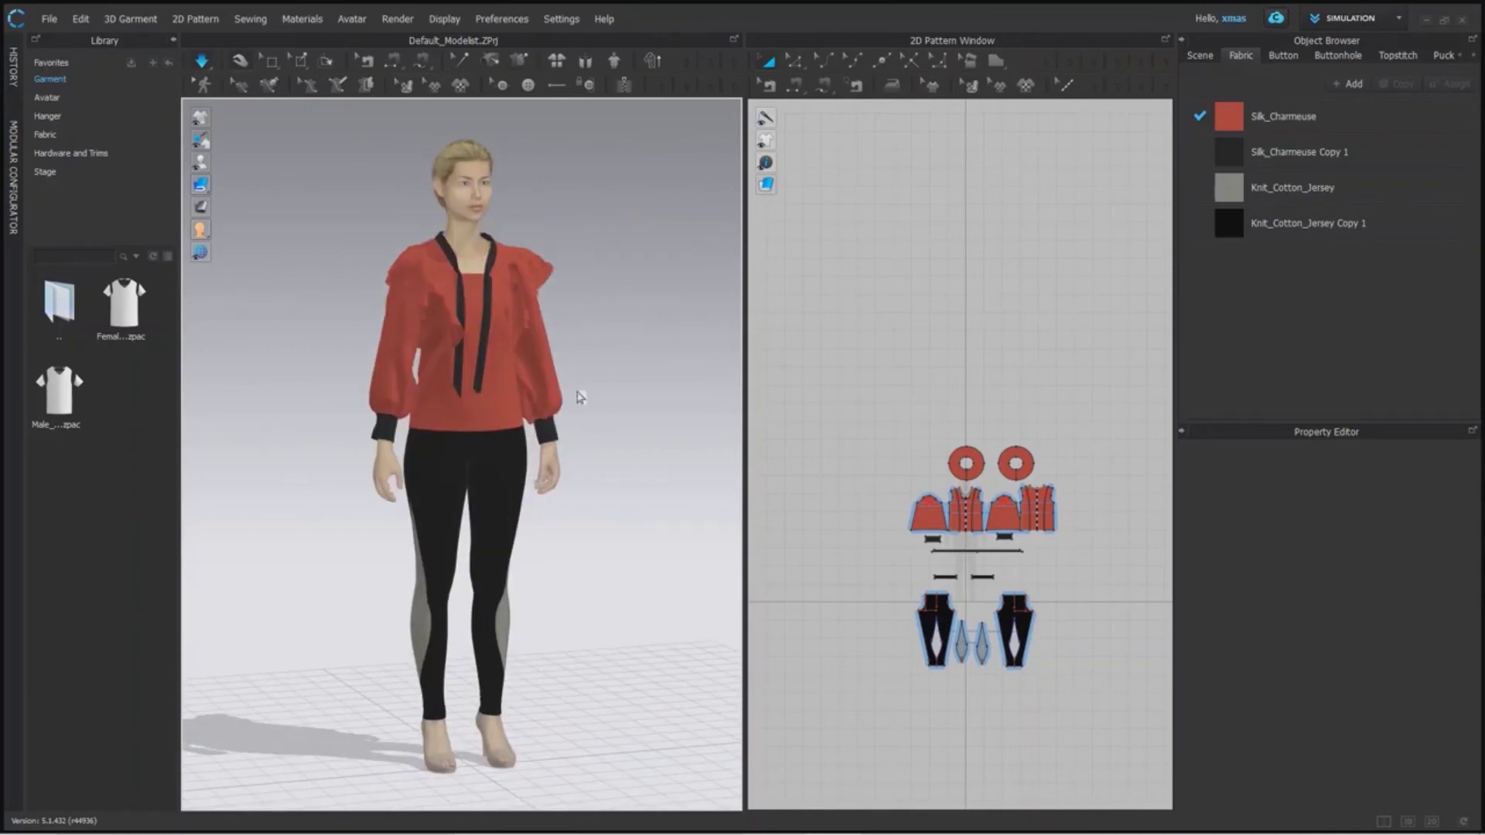